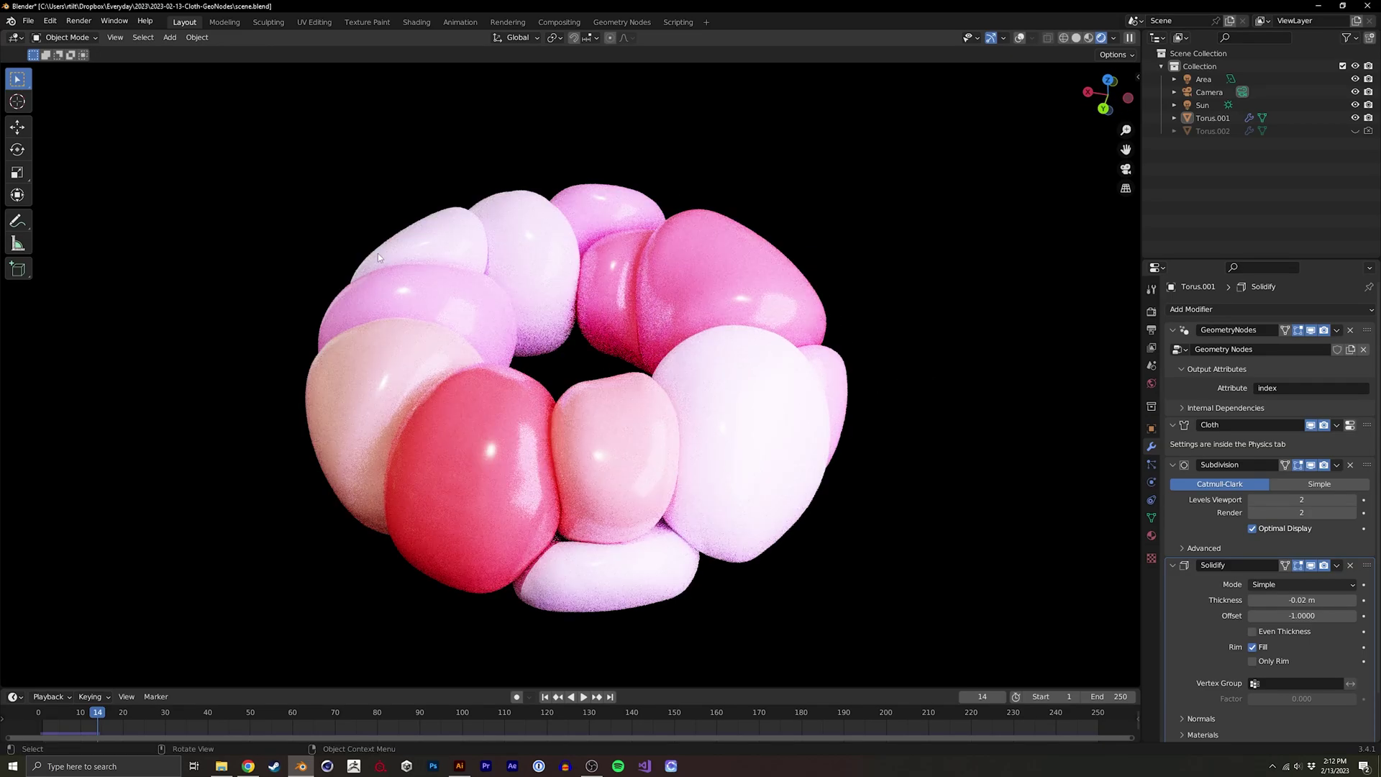
- Start a new file, discarding the unsaved changes to the current scene
{"action": "middle_click_drag", "start_coordinate": [786, 269], "coordinate": [446, 434]}
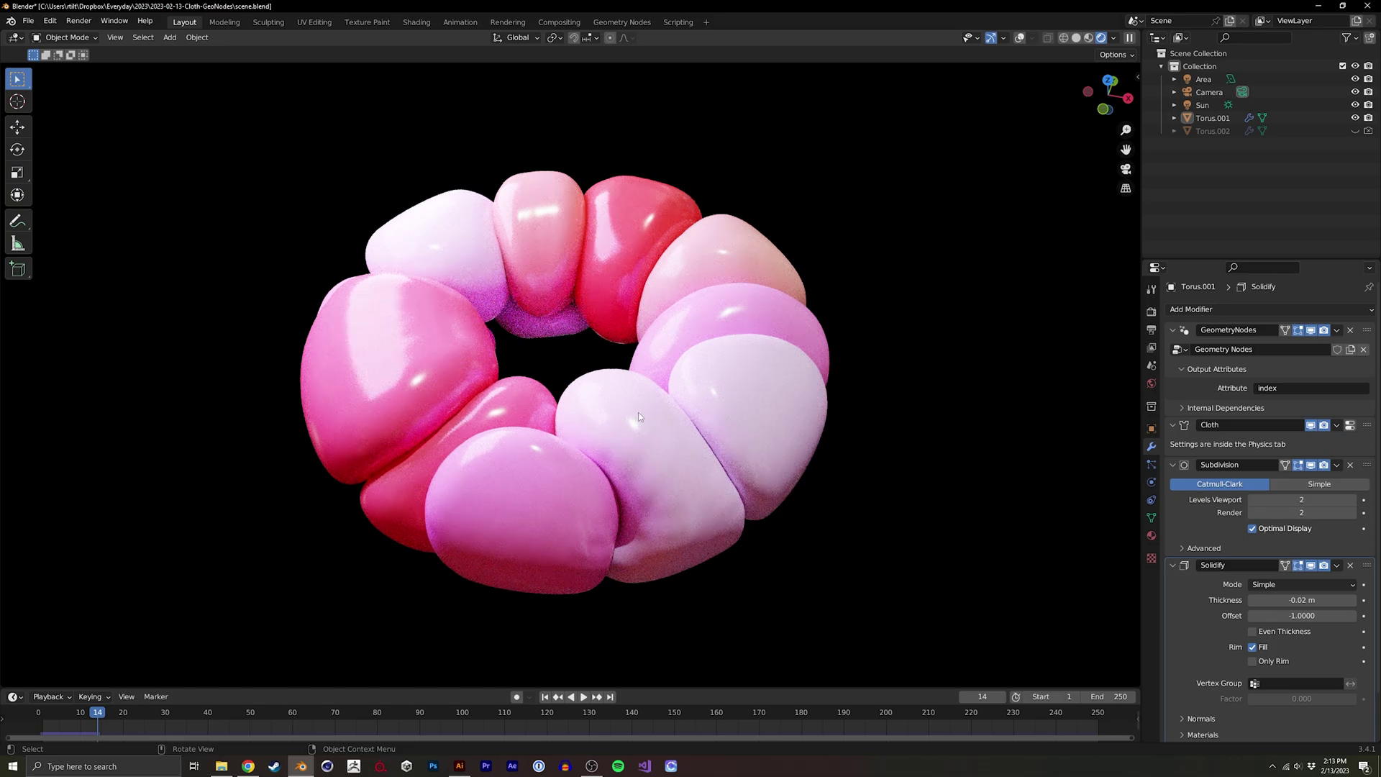
{"action": "middle_click_drag", "start_coordinate": [646, 412], "coordinate": [573, 379]}
{"action": "key", "text": "ctrl+n"}
{"action": "left_click", "coordinate": [559, 366]}
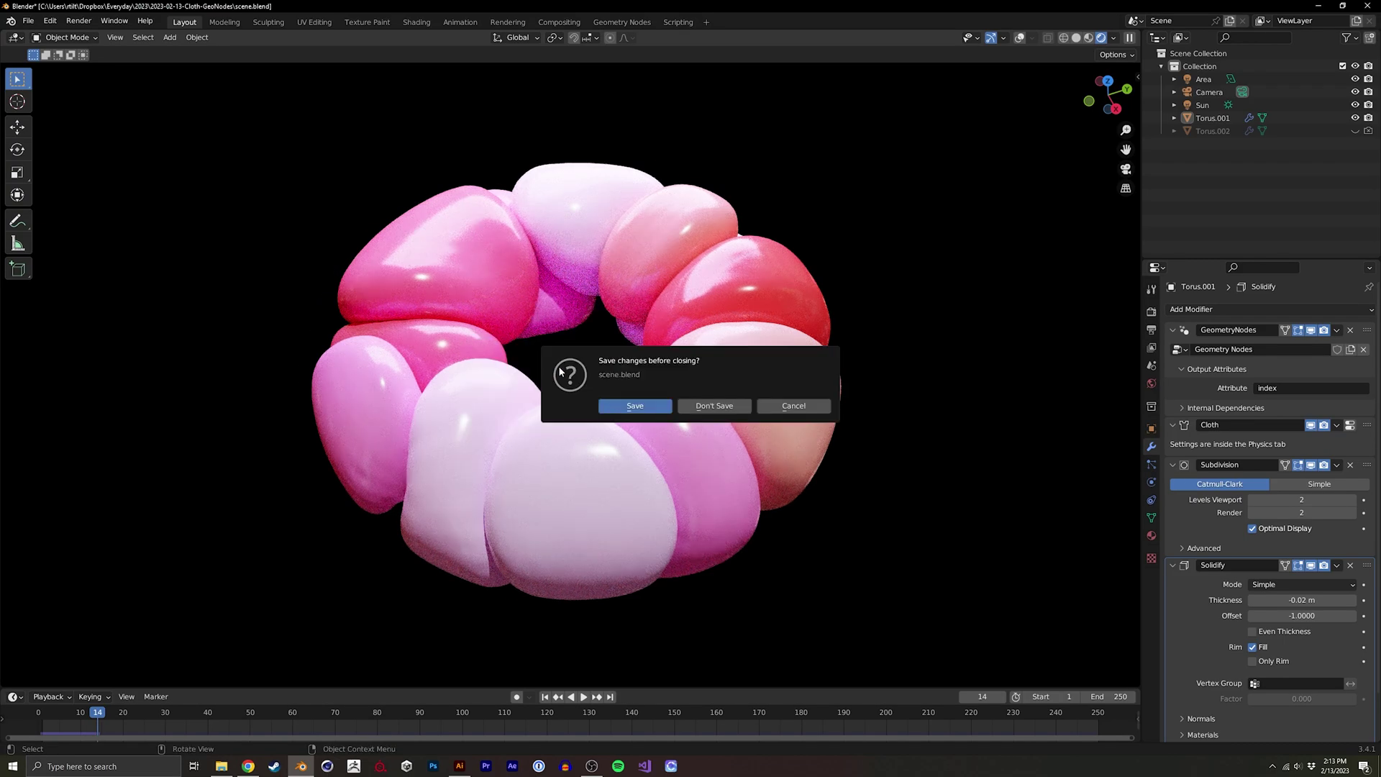
{"action": "left_click", "coordinate": [714, 406]}
- Delete all default objects from the new scene
{"action": "key", "text": "a"}
{"action": "key", "text": "x"}
{"action": "left_click", "coordinate": [685, 383]}
- Add a torus mesh at the origin of the empty scene
{"action": "key", "text": "shift+a"}
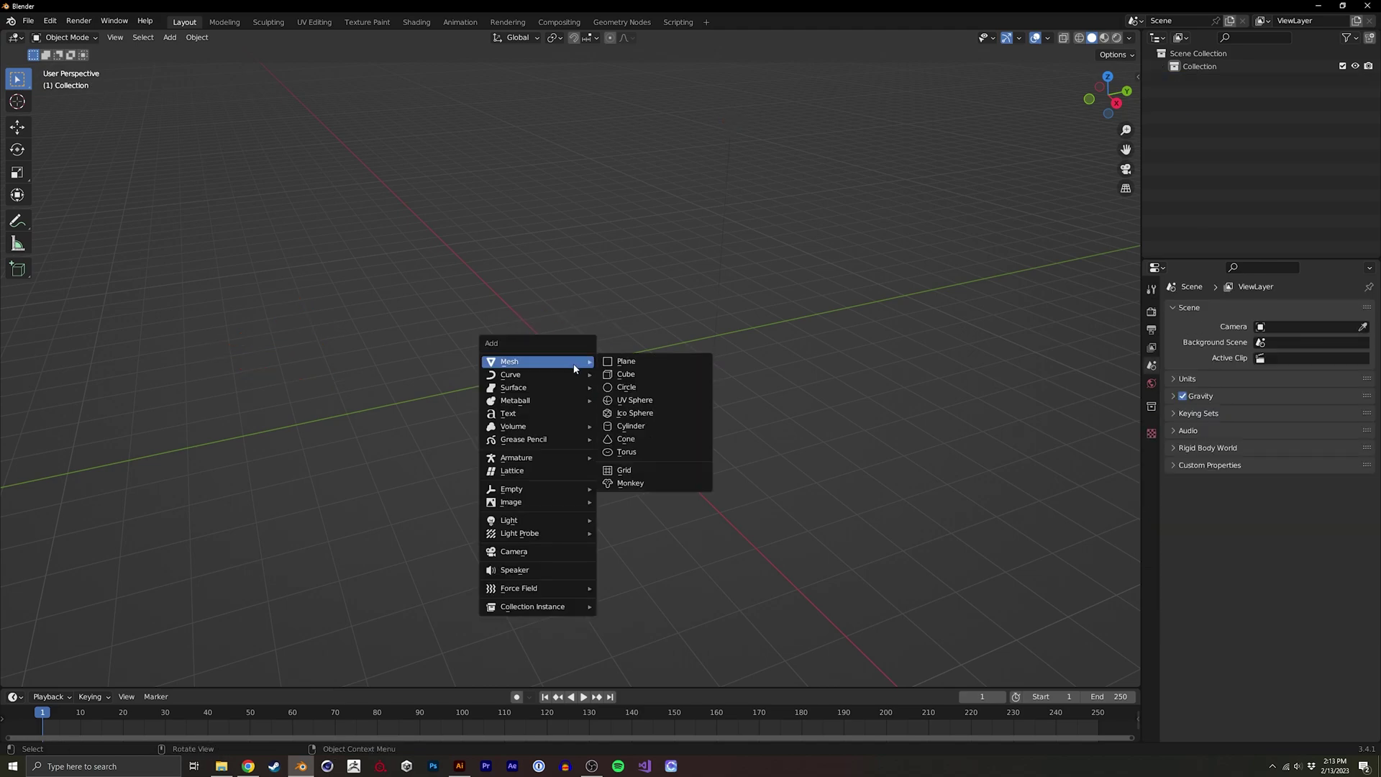
{"action": "left_click", "coordinate": [630, 452]}
{"action": "middle_click_drag", "start_coordinate": [585, 417], "coordinate": [636, 430]}
{"action": "scroll", "coordinate": [642, 403], "scroll_direction": "up", "scroll_amount": 3}
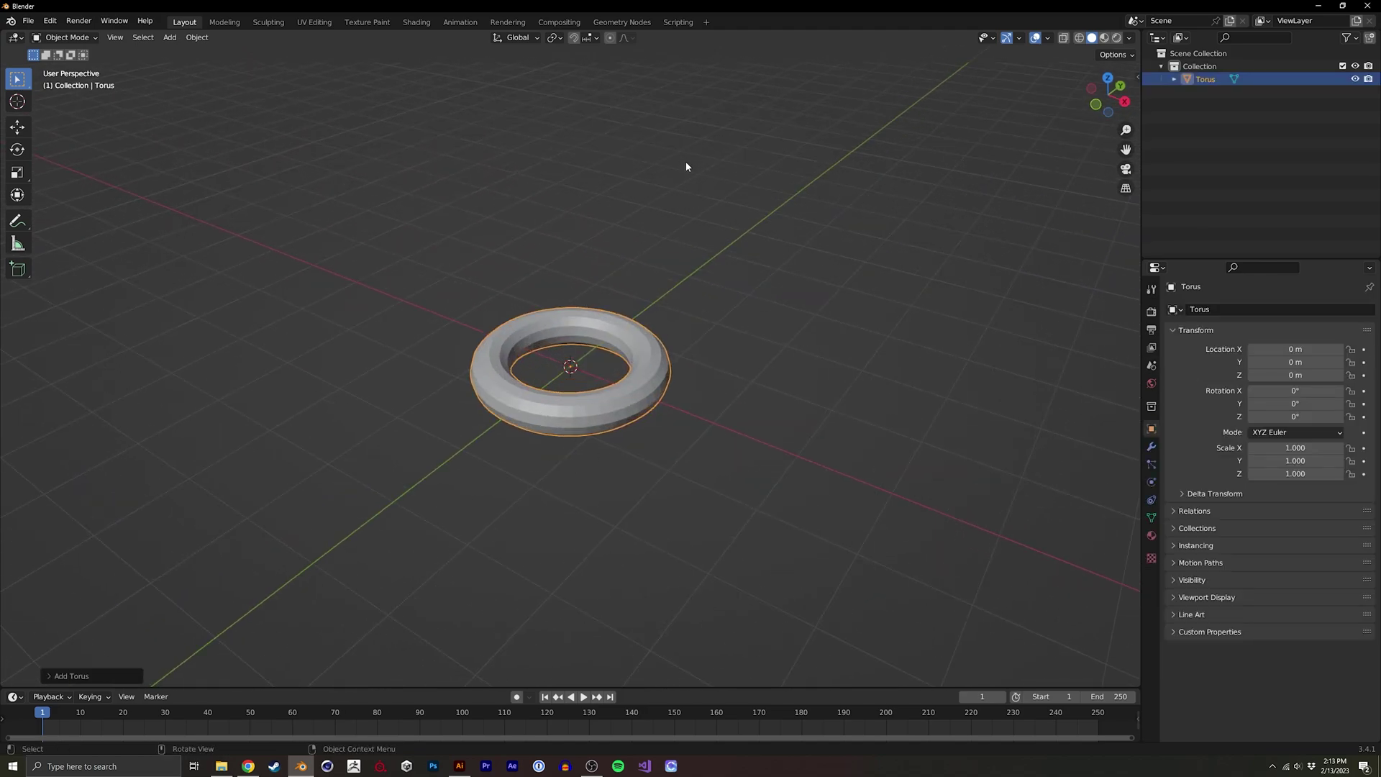
- Switch to the Geometry Nodes workspace and create a new node tree on the torus
{"action": "left_click", "coordinate": [623, 22]}
{"action": "scroll", "coordinate": [857, 289], "scroll_direction": "up", "scroll_amount": 4}
{"action": "middle_click_drag", "start_coordinate": [965, 247], "coordinate": [851, 265]}
{"action": "scroll", "coordinate": [827, 264], "scroll_direction": "up", "scroll_amount": 2}
{"action": "left_click", "coordinate": [571, 413]}
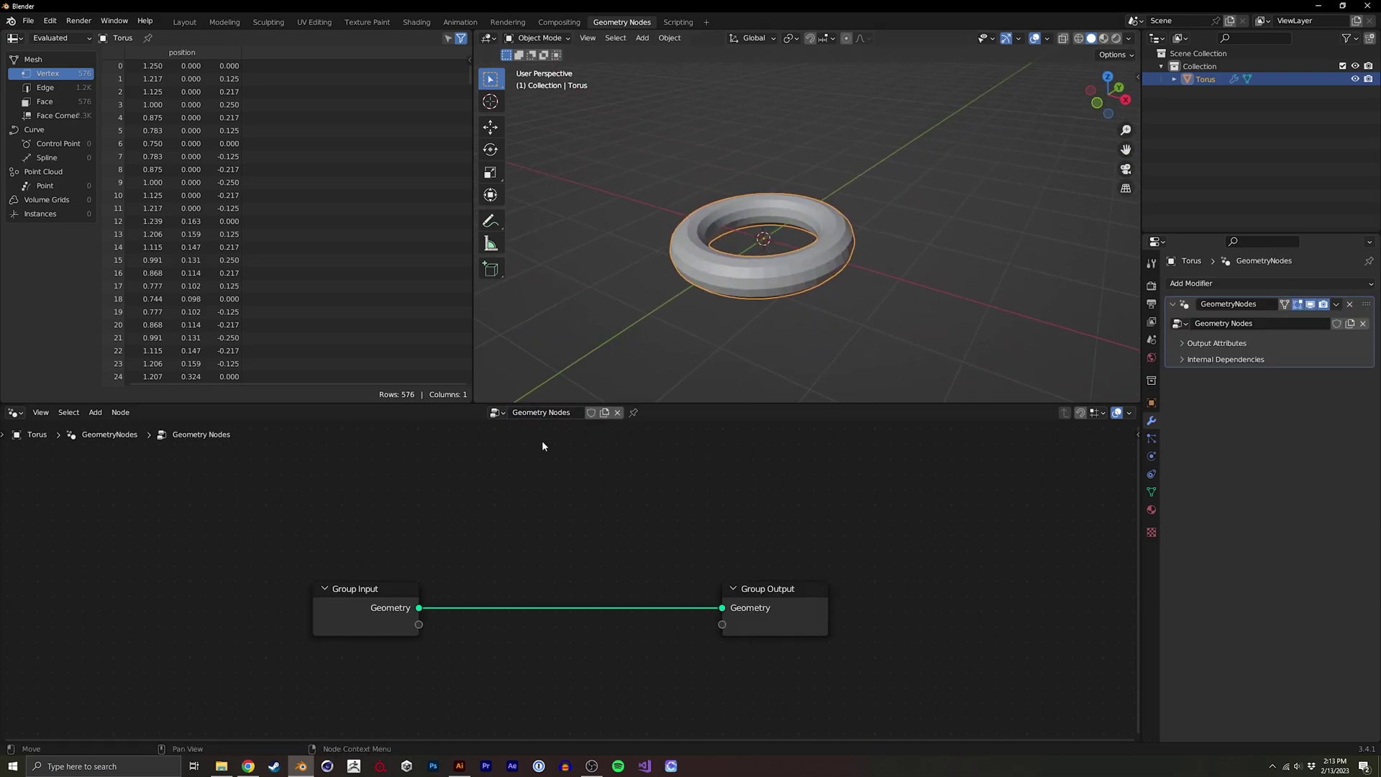
- Name the node tree "balloons" and pin it in the node editor
{"action": "type", "text": "balloons"}
{"action": "key", "text": "Return"}
{"action": "left_click", "coordinate": [634, 412]}
{"action": "middle_click_drag", "start_coordinate": [543, 563], "coordinate": [574, 503]}
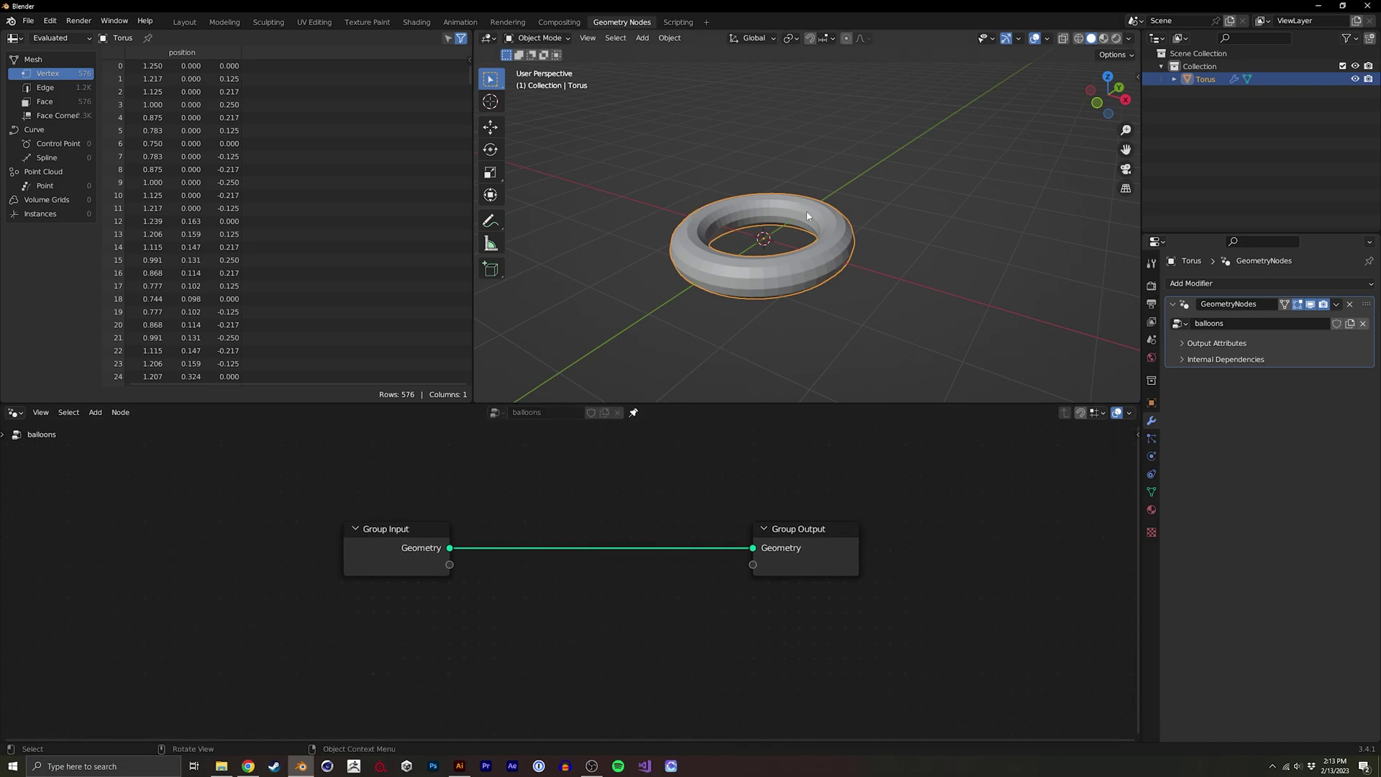
- Insert a Mesh to Volume node between Group Input and Group Output
{"action": "key", "text": "shift+a"}
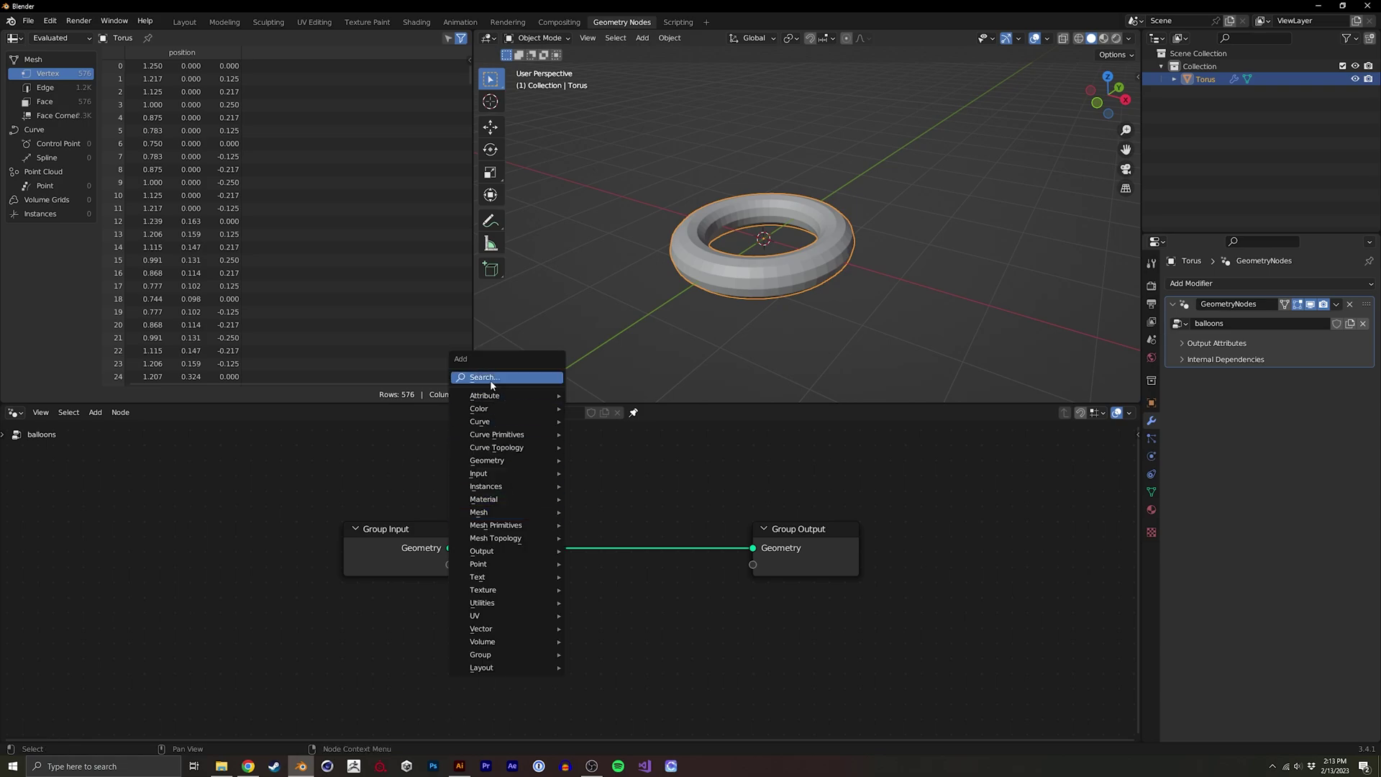
{"action": "left_click", "coordinate": [482, 376]}
{"action": "type", "text": "mesh to"}
{"action": "key", "text": "Down"}
{"action": "key", "text": "Return"}
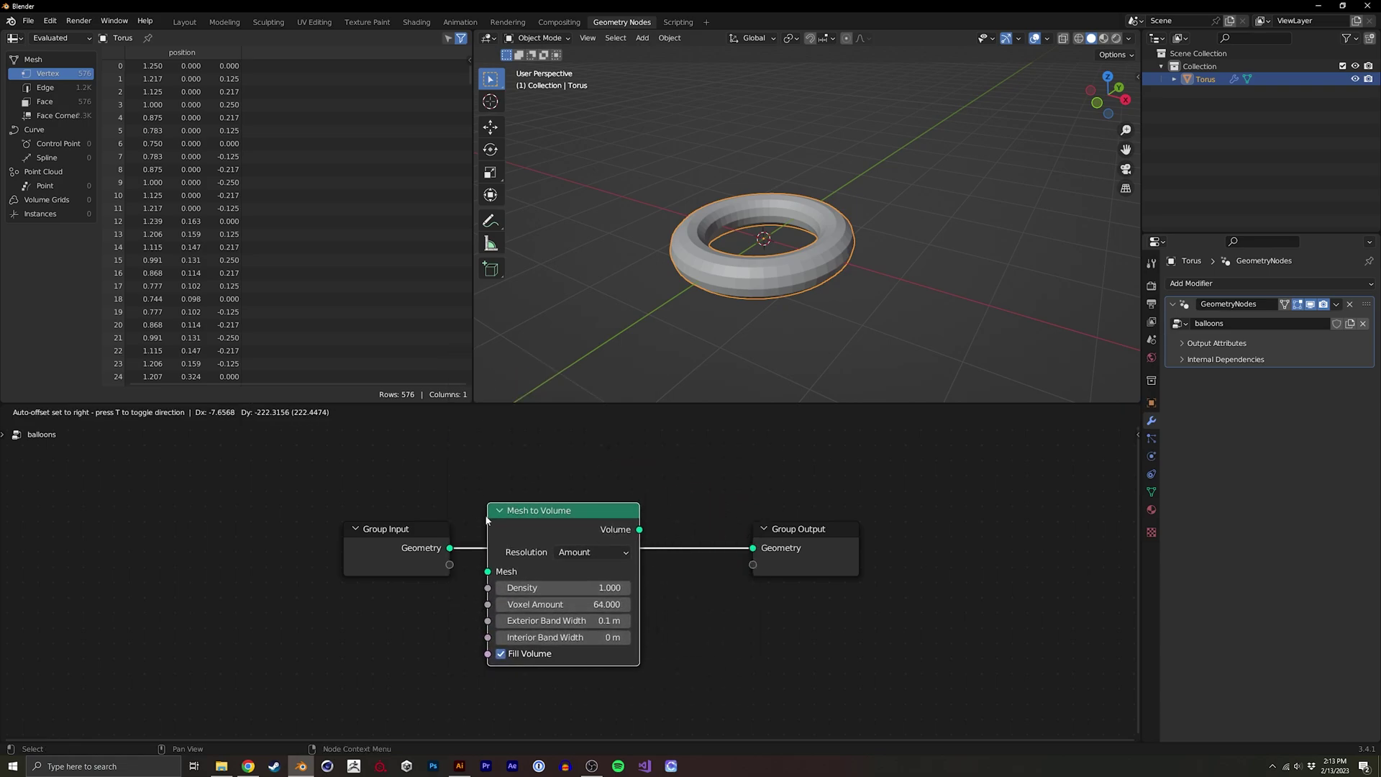
{"action": "left_click", "coordinate": [497, 509]}
- Insert a Distribute Points in Volume node between Mesh to Volume and Group Output
{"action": "key", "text": "shift+a"}
{"action": "left_click", "coordinate": [748, 441]}
{"action": "type", "text": "distr"}
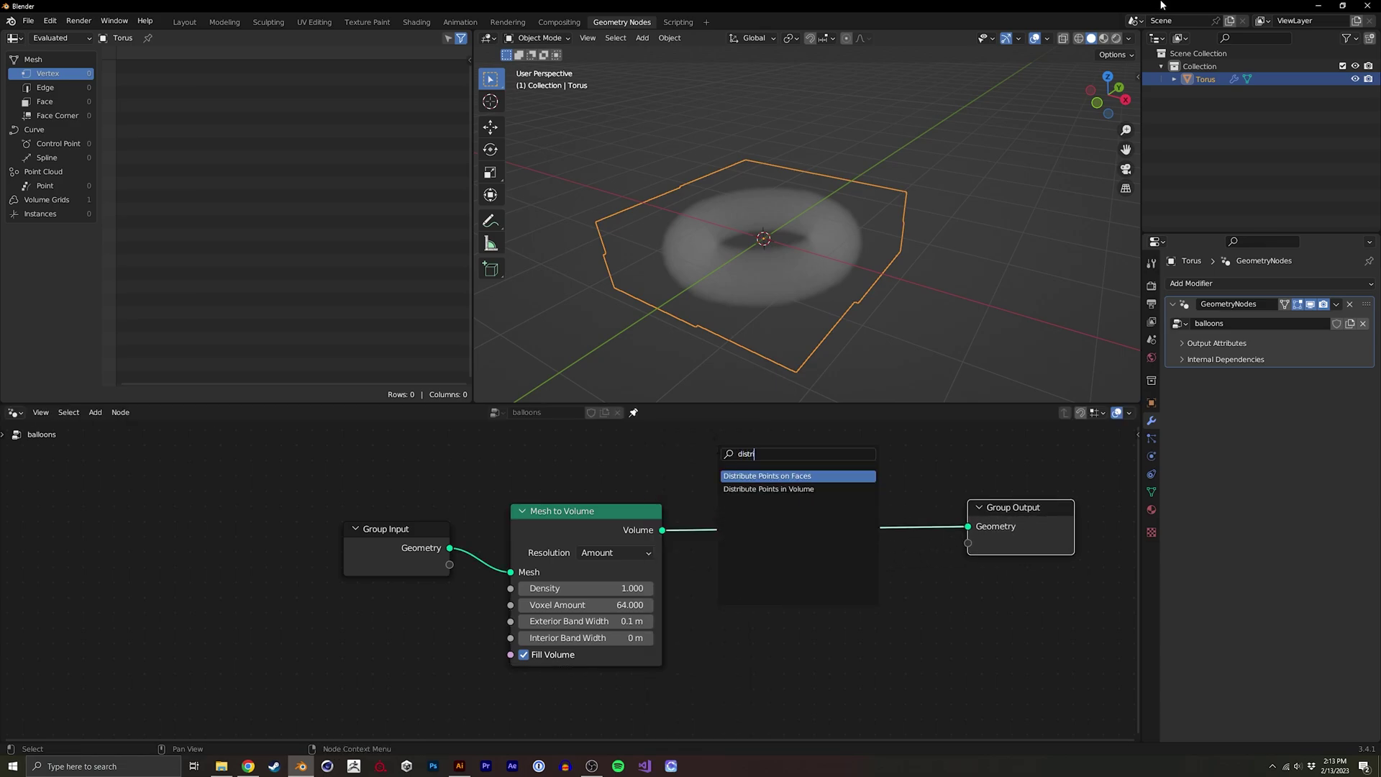
{"action": "key", "text": "Down"}
{"action": "key", "text": "Return"}
{"action": "left_click", "coordinate": [873, 552]}
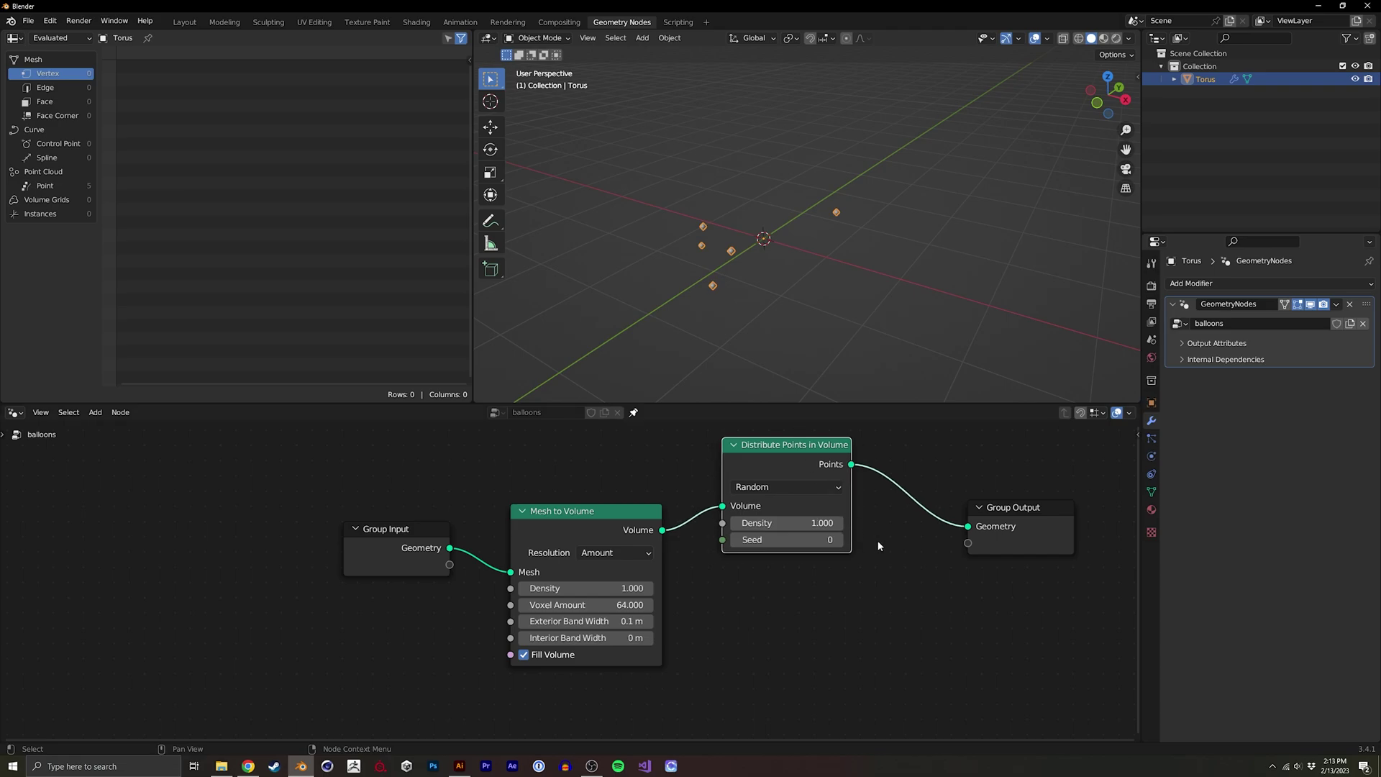
- Make room before Group Output and insert an Instance on Points node after Distribute Points in Volume
{"action": "middle_click_drag", "start_coordinate": [873, 553], "coordinate": [645, 546]}
{"action": "left_click_drag", "start_coordinate": [780, 506], "coordinate": [1035, 478]}
{"action": "key", "text": "shift+a"}
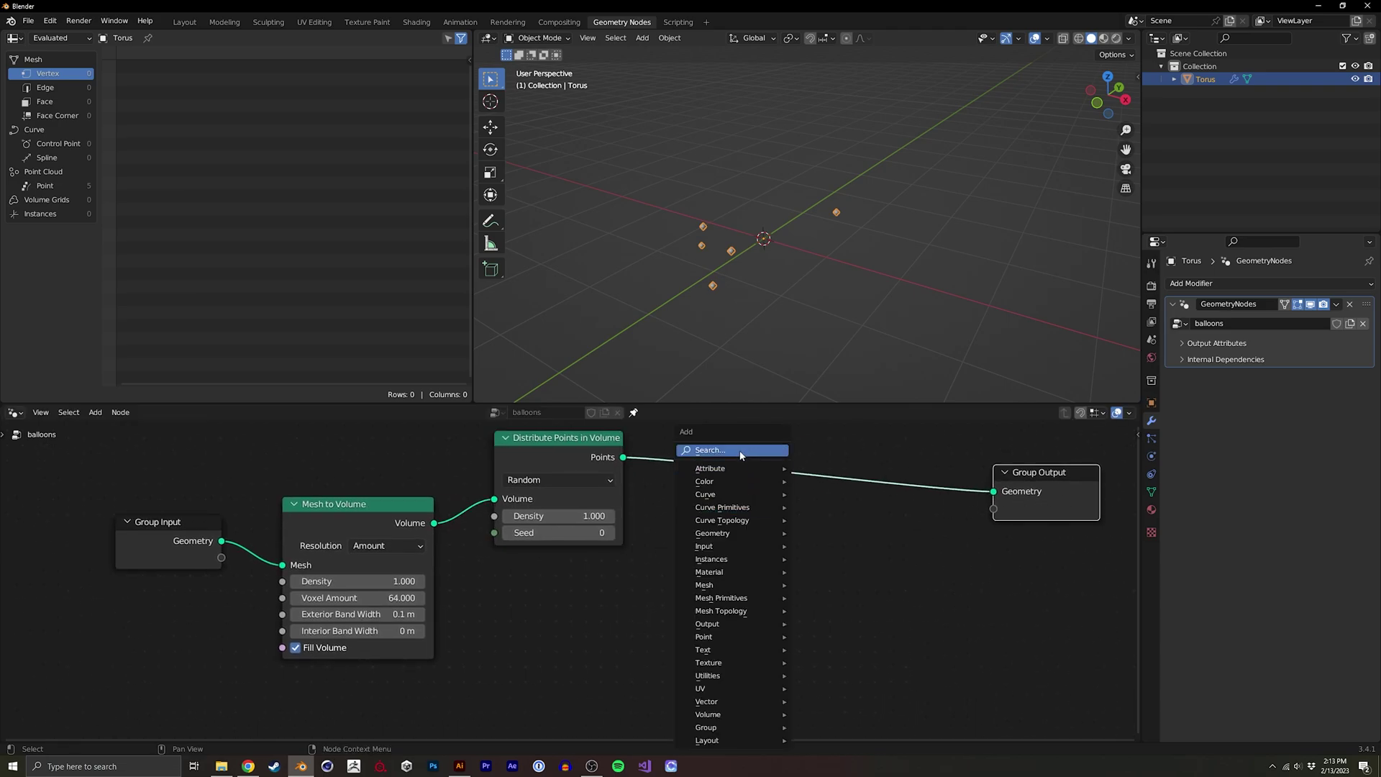
{"action": "left_click", "coordinate": [740, 451]}
{"action": "type", "text": "inst"}
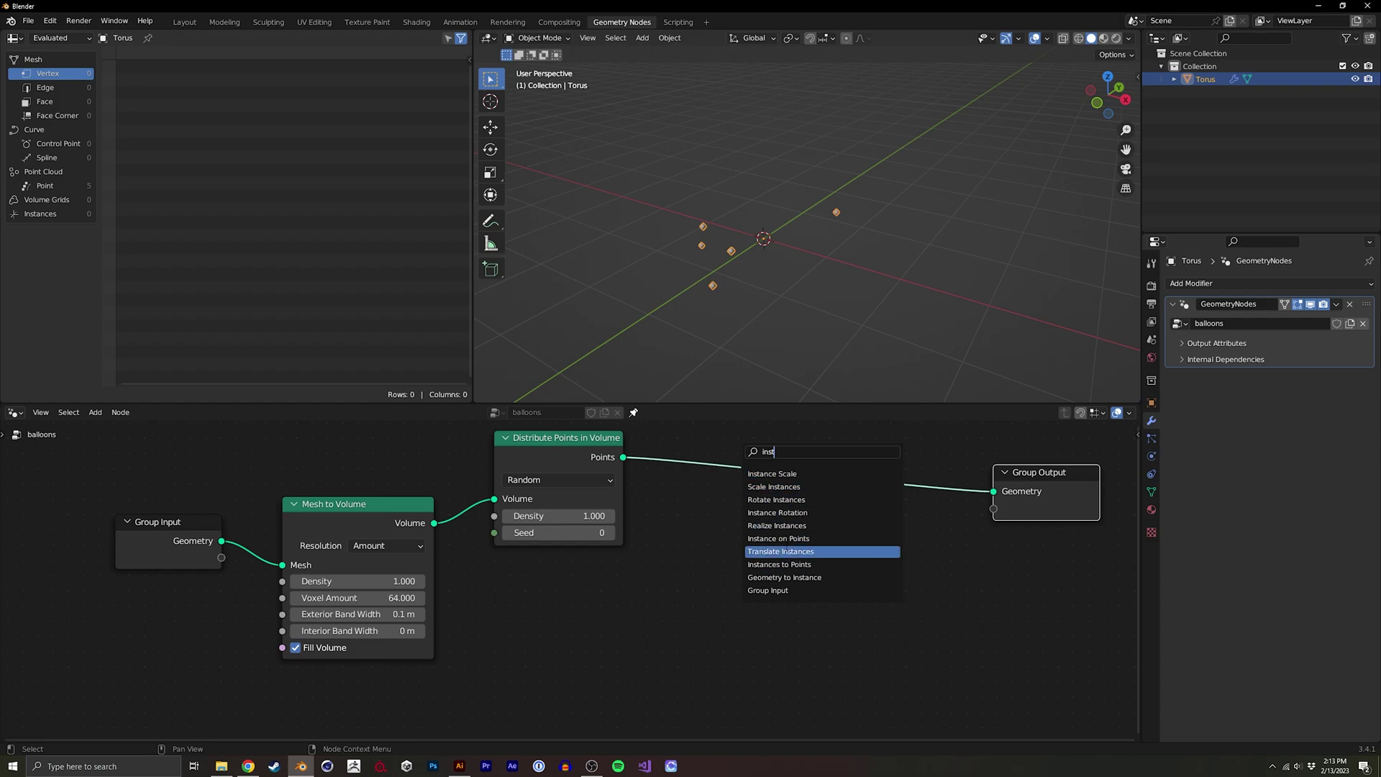
{"action": "left_click", "coordinate": [777, 538]}
- Add an Ico Sphere node and connect its Mesh output to the Instance input of Instance on Points
{"action": "middle_click_drag", "start_coordinate": [492, 566], "coordinate": [529, 502]}
{"action": "key", "text": "shift+a"}
{"action": "type", "text": "ico"}
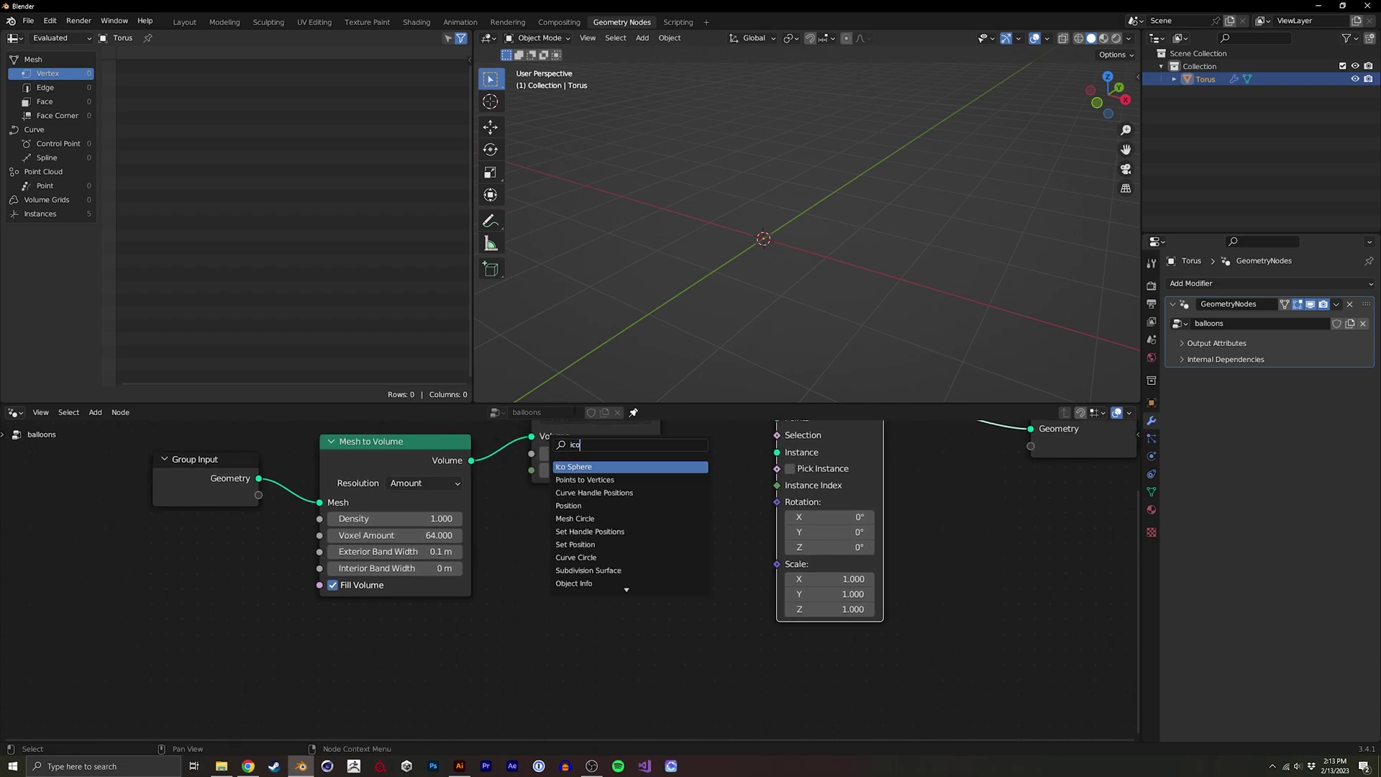
{"action": "key", "text": "Return"}
{"action": "left_click", "coordinate": [593, 589]}
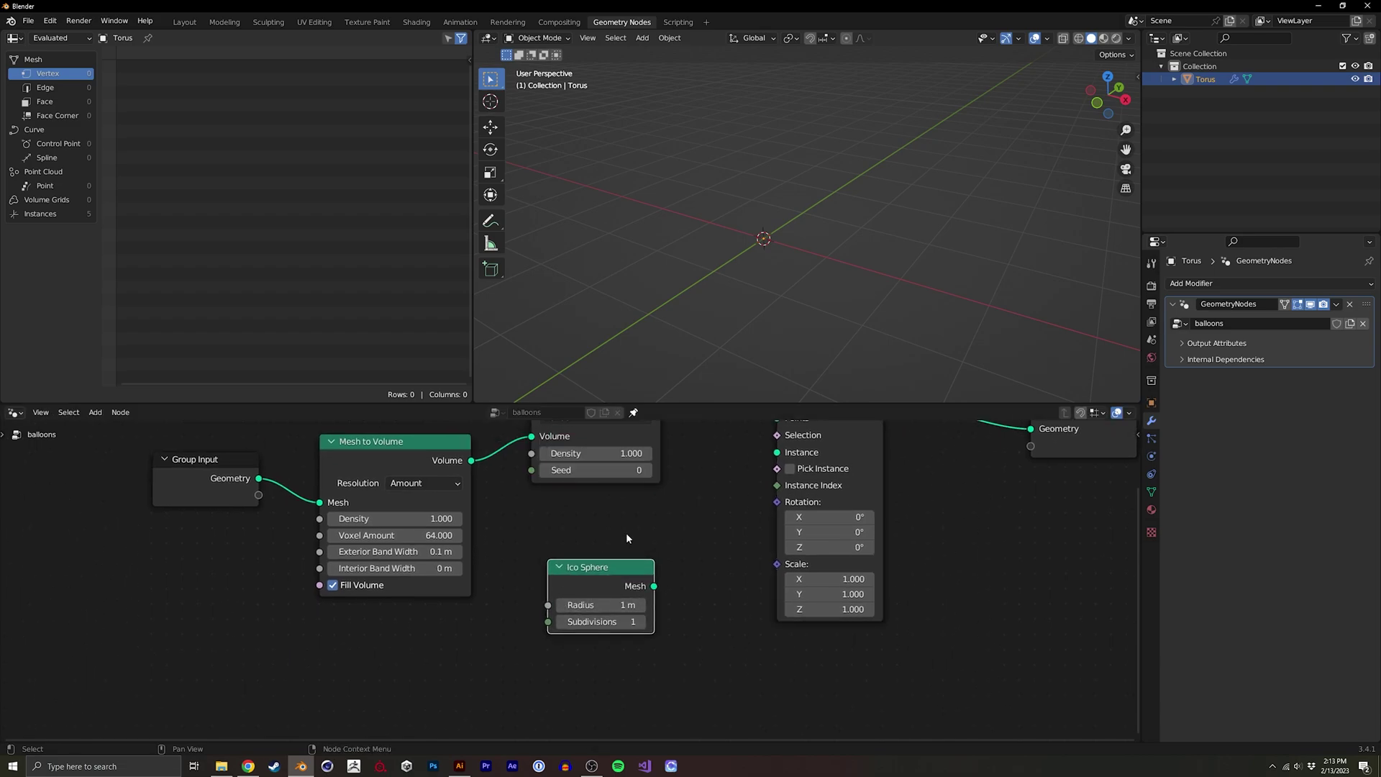
{"action": "middle_click_drag", "start_coordinate": [629, 536], "coordinate": [544, 569]}
{"action": "left_click_drag", "start_coordinate": [570, 618], "coordinate": [693, 485]}
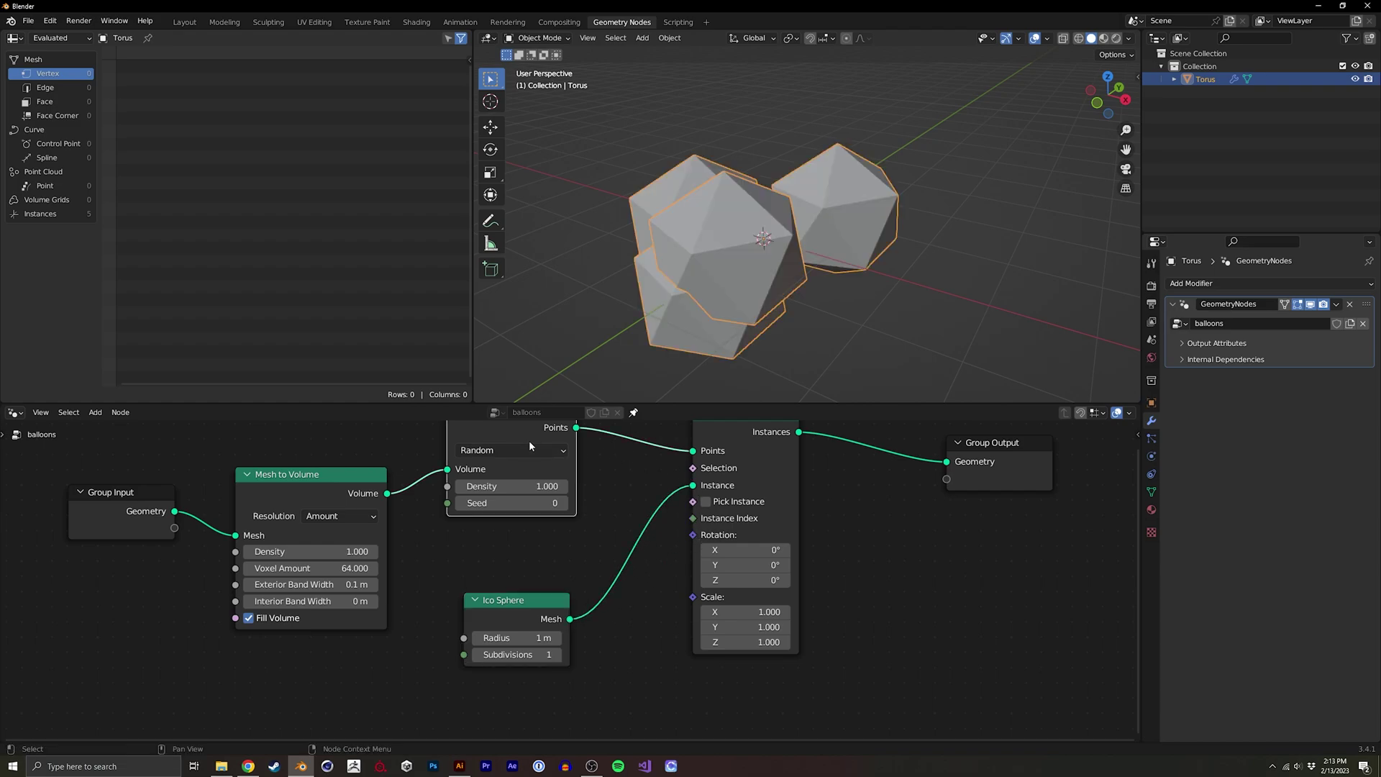
- Set the Ico Sphere to 3 subdivisions and a radius of 0.25 m
{"action": "left_click_drag", "start_coordinate": [531, 451], "coordinate": [531, 496]}
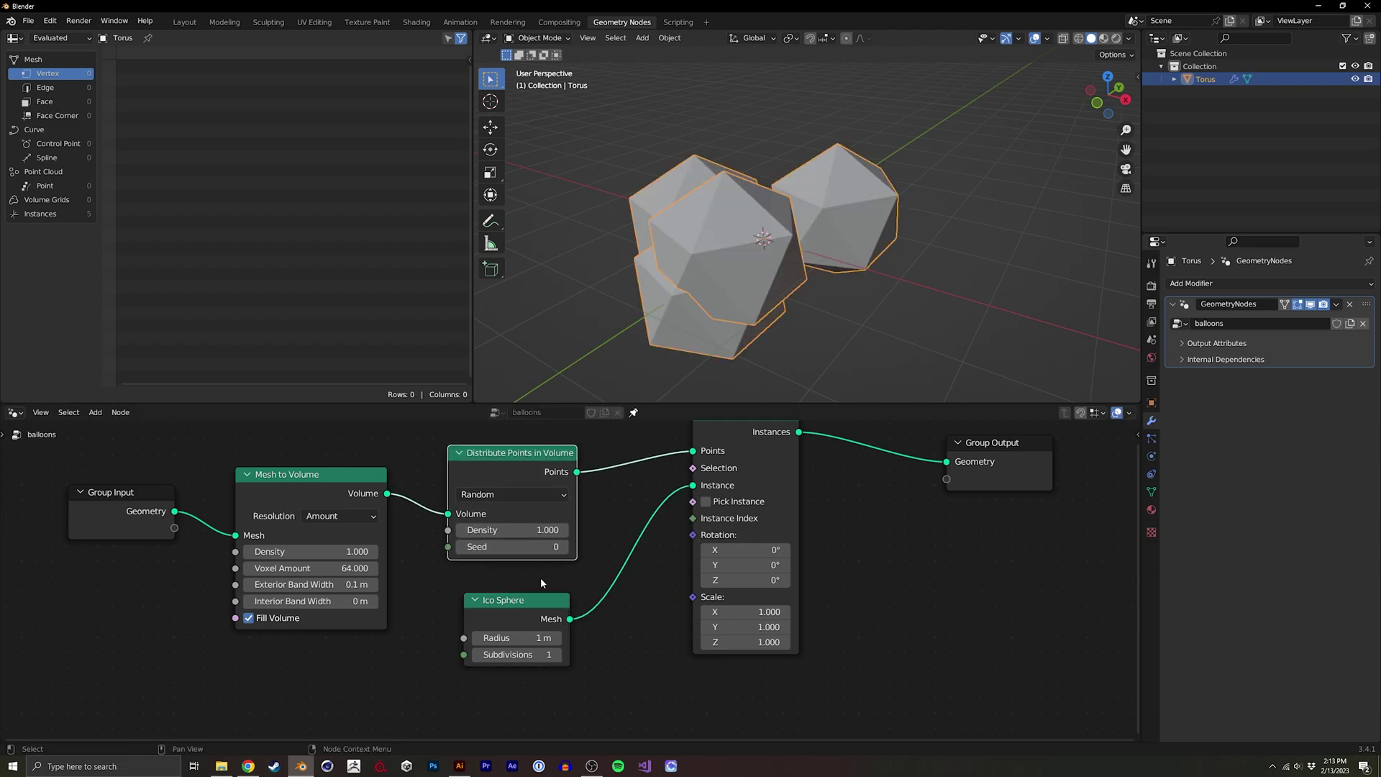
{"action": "left_click", "coordinate": [556, 654]}
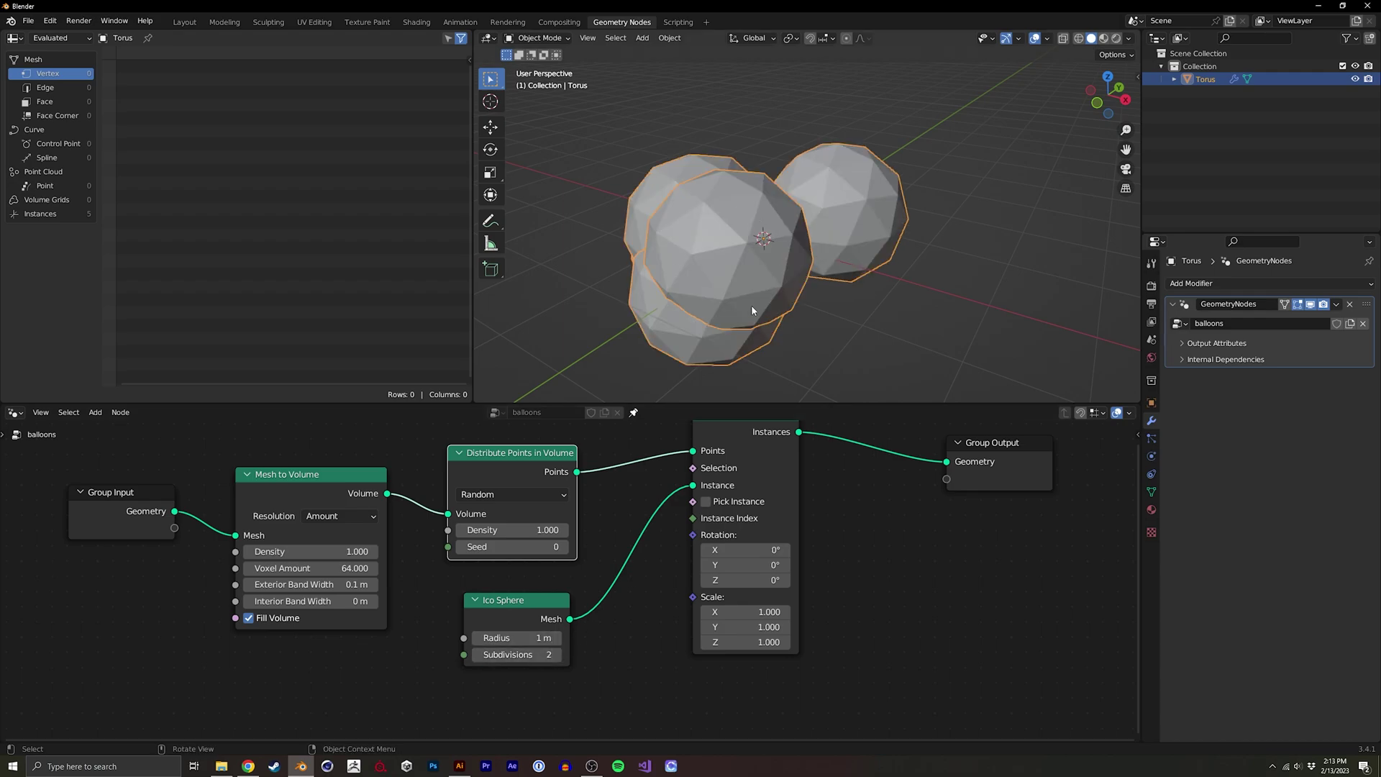
{"action": "left_click", "coordinate": [556, 654]}
{"action": "middle_click_drag", "start_coordinate": [298, 550], "coordinate": [527, 541]}
{"action": "left_click", "coordinate": [713, 628]}
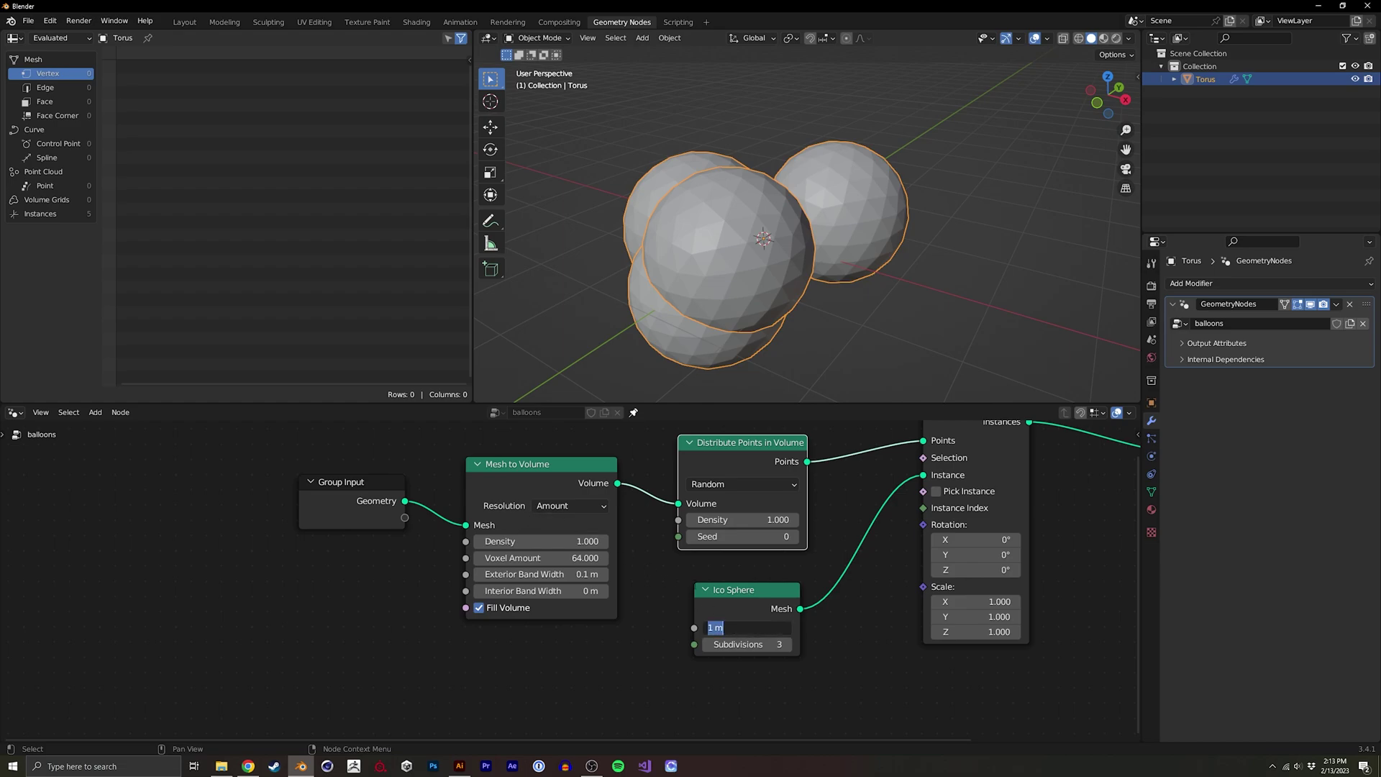
{"action": "type", "text": ".25"}
{"action": "key", "text": "Return"}
- Add a Value node set to 0.25 and connect it to the Ico Sphere's Radius input
{"action": "middle_click_drag", "start_coordinate": [457, 544], "coordinate": [510, 525]}
{"action": "key", "text": "shift+a"}
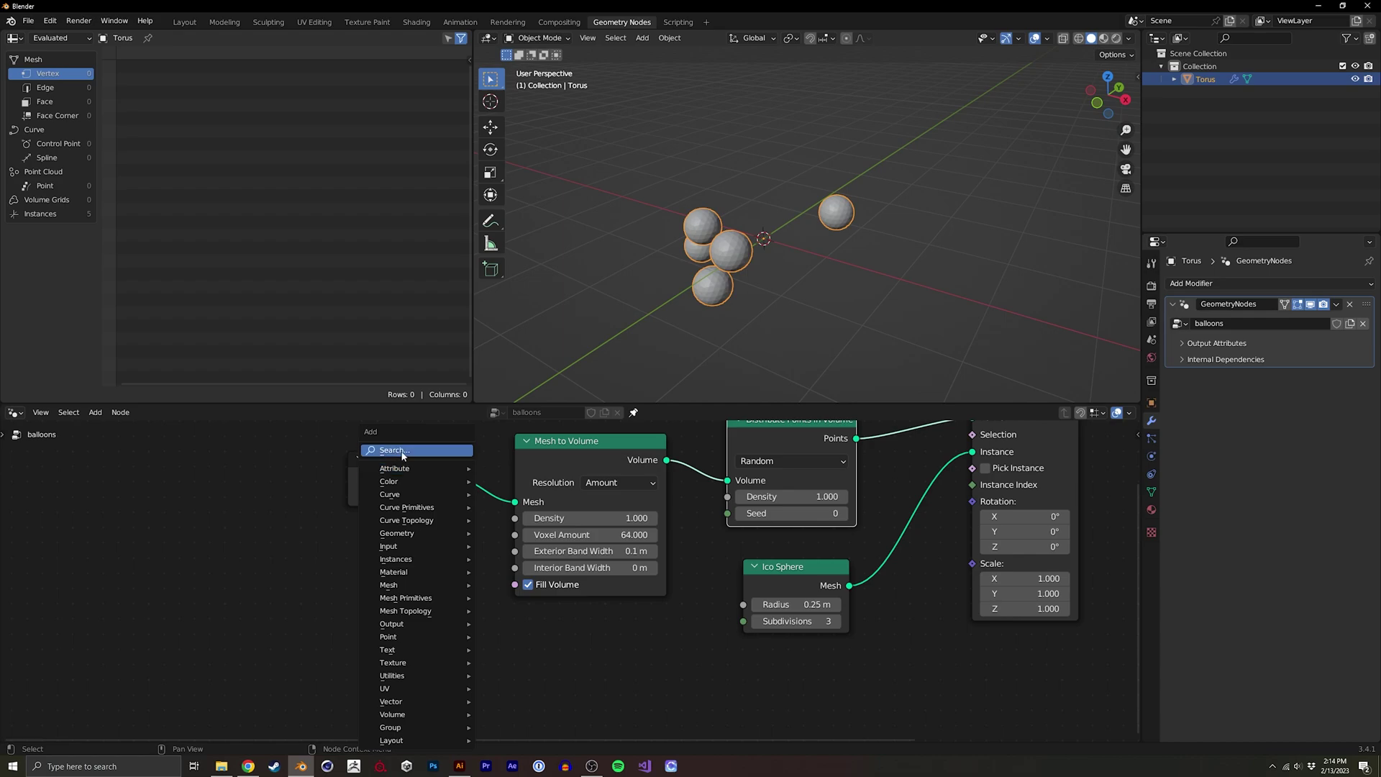
{"action": "left_click", "coordinate": [403, 452]}
{"action": "type", "text": "va"}
{"action": "key", "text": "Return"}
{"action": "left_click", "coordinate": [573, 672]}
{"action": "left_click", "coordinate": [574, 678]}
{"action": "type", "text": ".25"}
{"action": "key", "text": "Return"}
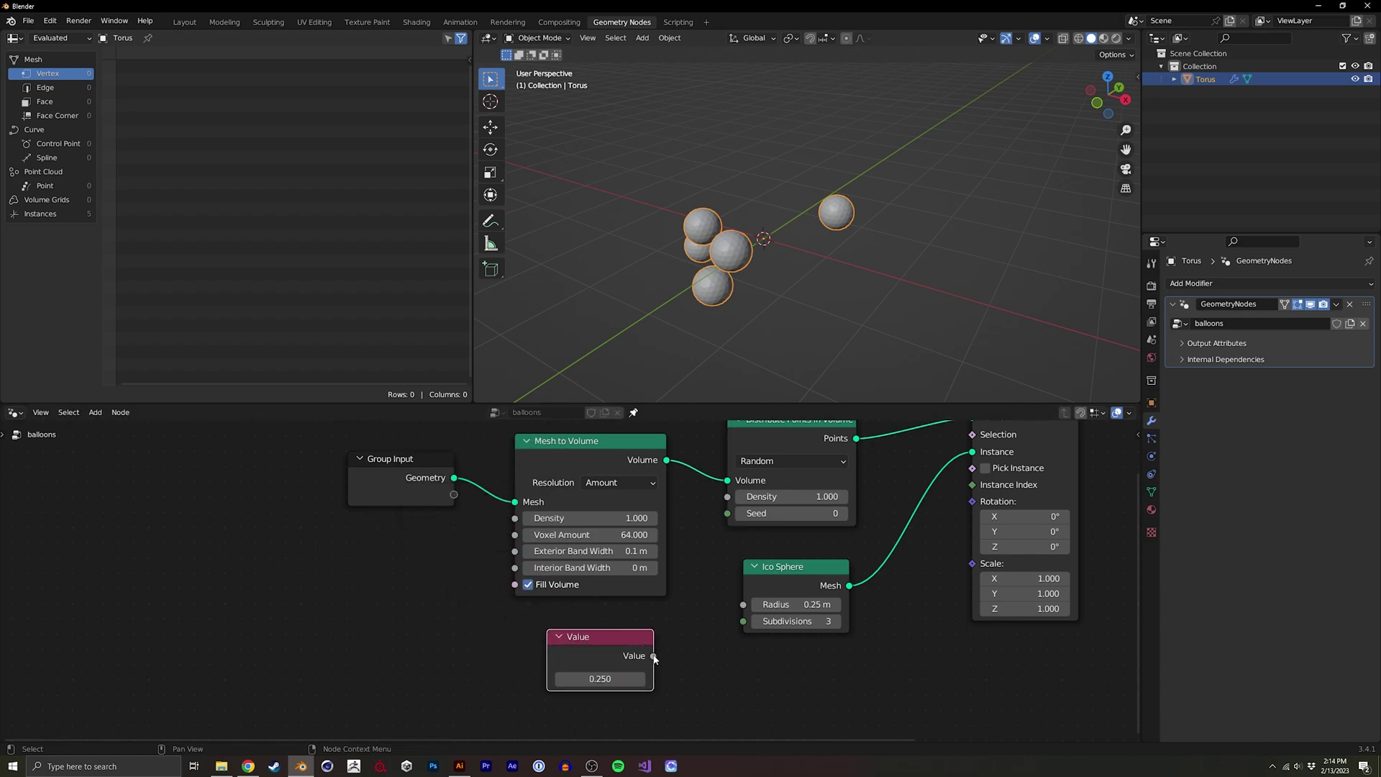
{"action": "left_click_drag", "start_coordinate": [654, 656], "coordinate": [752, 606]}
{"action": "left_click_drag", "start_coordinate": [607, 642], "coordinate": [636, 635]}
- Raise the density of Distribute Points in Volume to 48.9 and inspect the spheres filling the torus
{"action": "middle_click_drag", "start_coordinate": [604, 536], "coordinate": [572, 608]}
{"action": "middle_click_drag", "start_coordinate": [715, 335], "coordinate": [773, 306]}
{"action": "middle_click_drag", "start_coordinate": [471, 518], "coordinate": [210, 499]}
{"action": "middle_click_drag", "start_coordinate": [748, 274], "coordinate": [682, 262]}
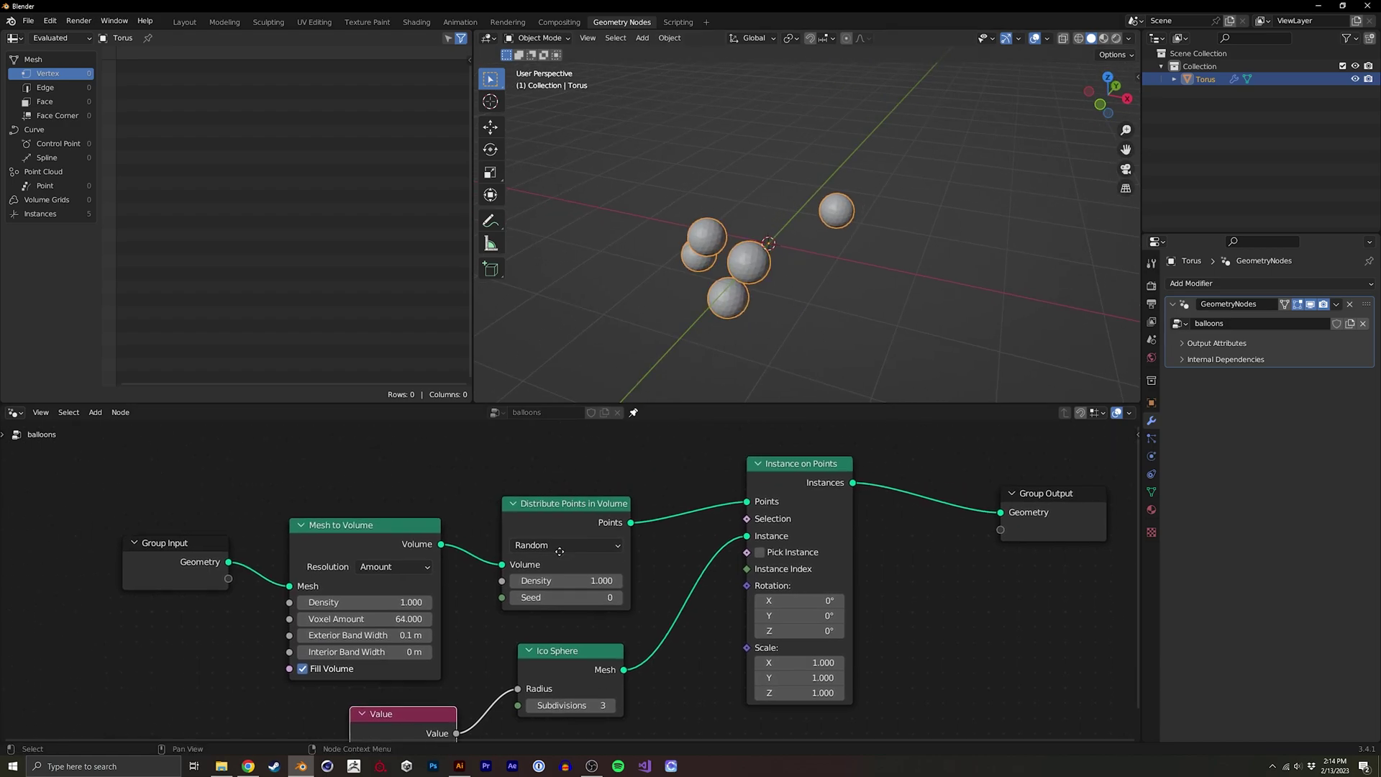
{"action": "middle_click_drag", "start_coordinate": [533, 489], "coordinate": [593, 517]}
{"action": "left_click_drag", "start_coordinate": [575, 577], "coordinate": [819, 580]}
{"action": "middle_click_drag", "start_coordinate": [784, 252], "coordinate": [726, 242]}
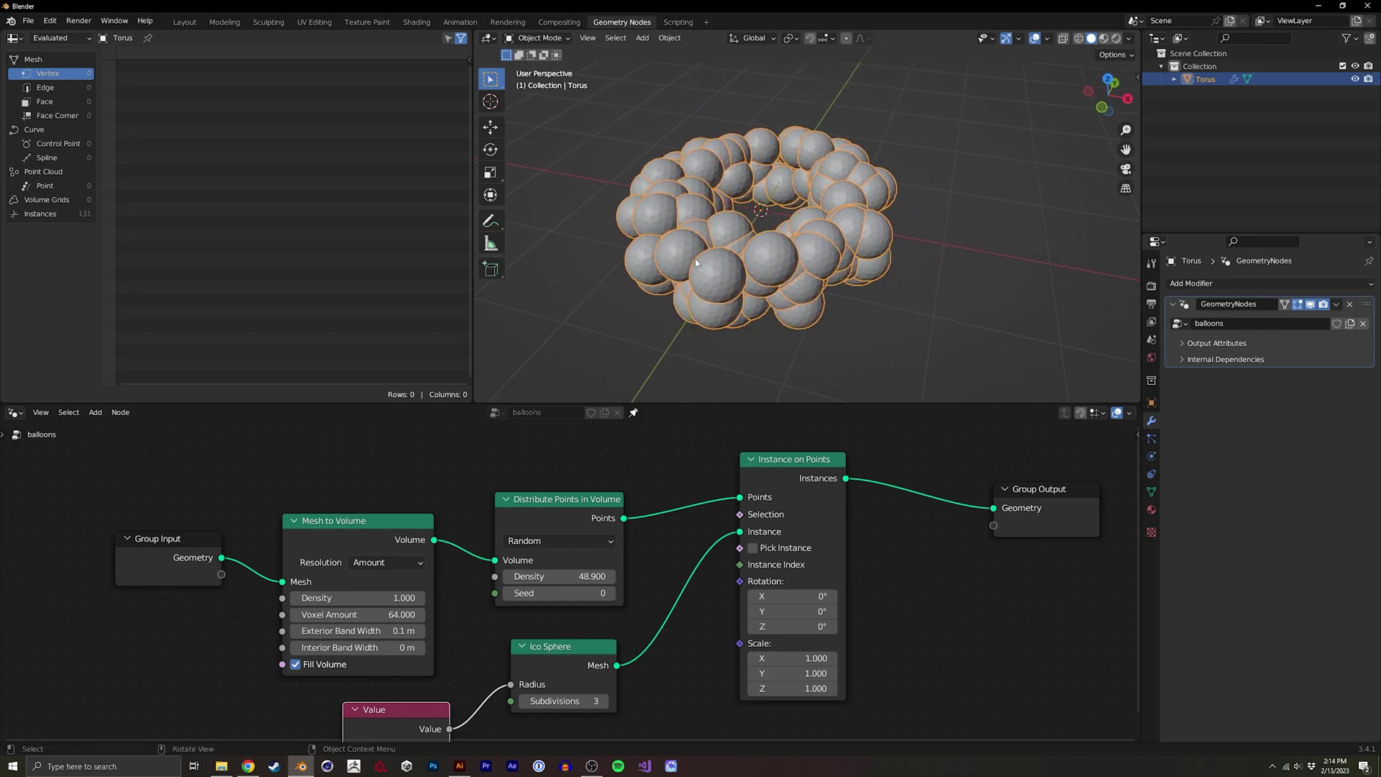
{"action": "middle_click_drag", "start_coordinate": [775, 263], "coordinate": [723, 288]}
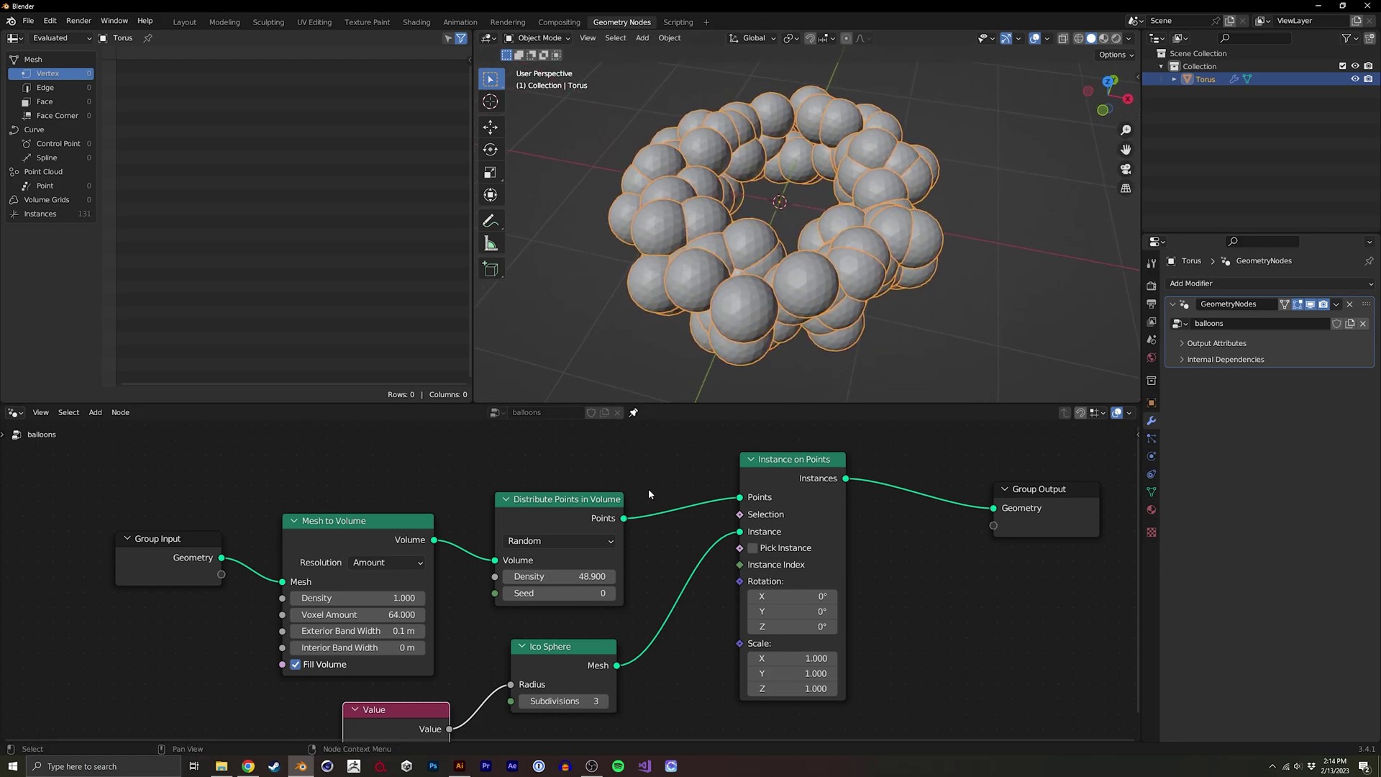
- Space the nodes apart and insert a Merge by Distance node between Distribute Points in Volume and Instance on Points
{"action": "middle_click_drag", "start_coordinate": [632, 509], "coordinate": [764, 498]}
{"action": "left_click_drag", "start_coordinate": [271, 510], "coordinate": [733, 580]}
{"action": "key", "text": "g"}
{"action": "left_click", "coordinate": [466, 520]}
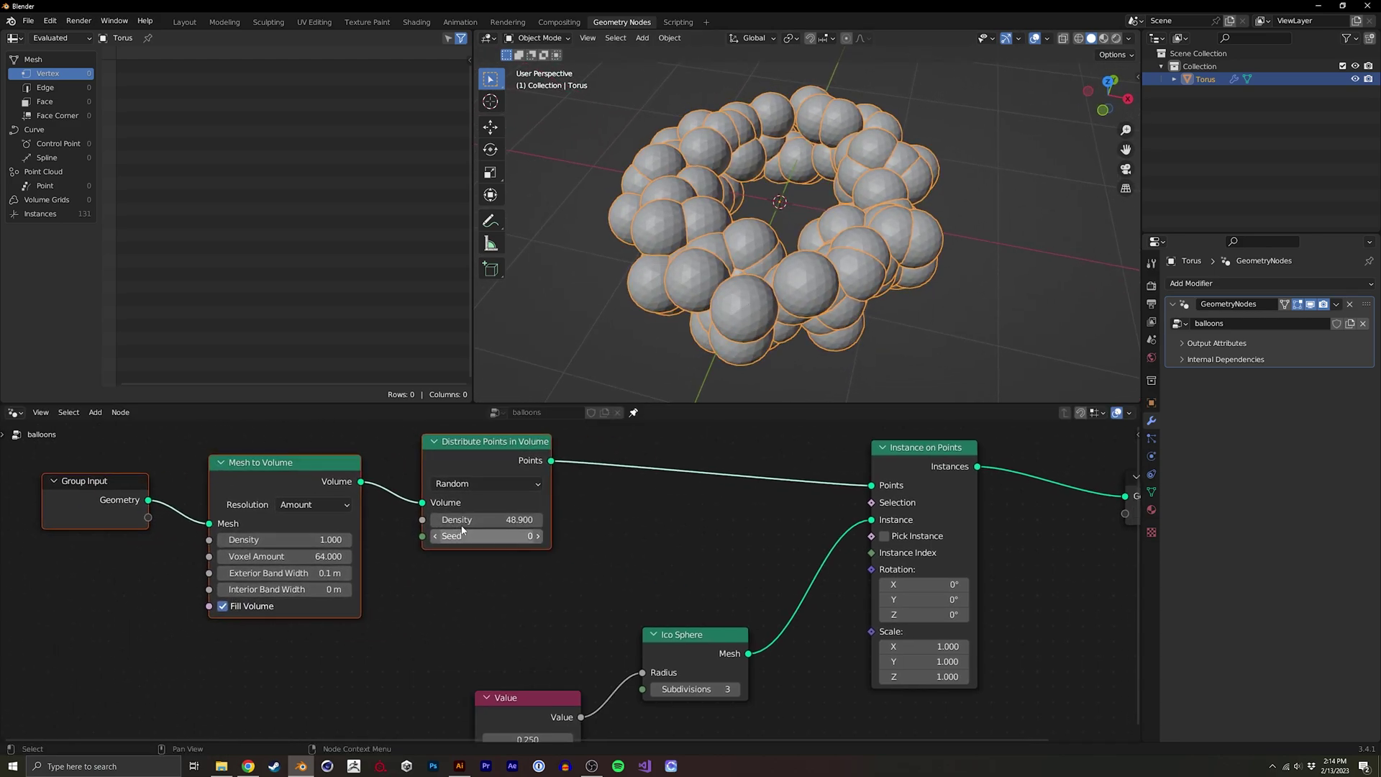
{"action": "middle_click_drag", "start_coordinate": [467, 520], "coordinate": [392, 563]}
{"action": "key", "text": "shift+a"}
{"action": "type", "text": "me"}
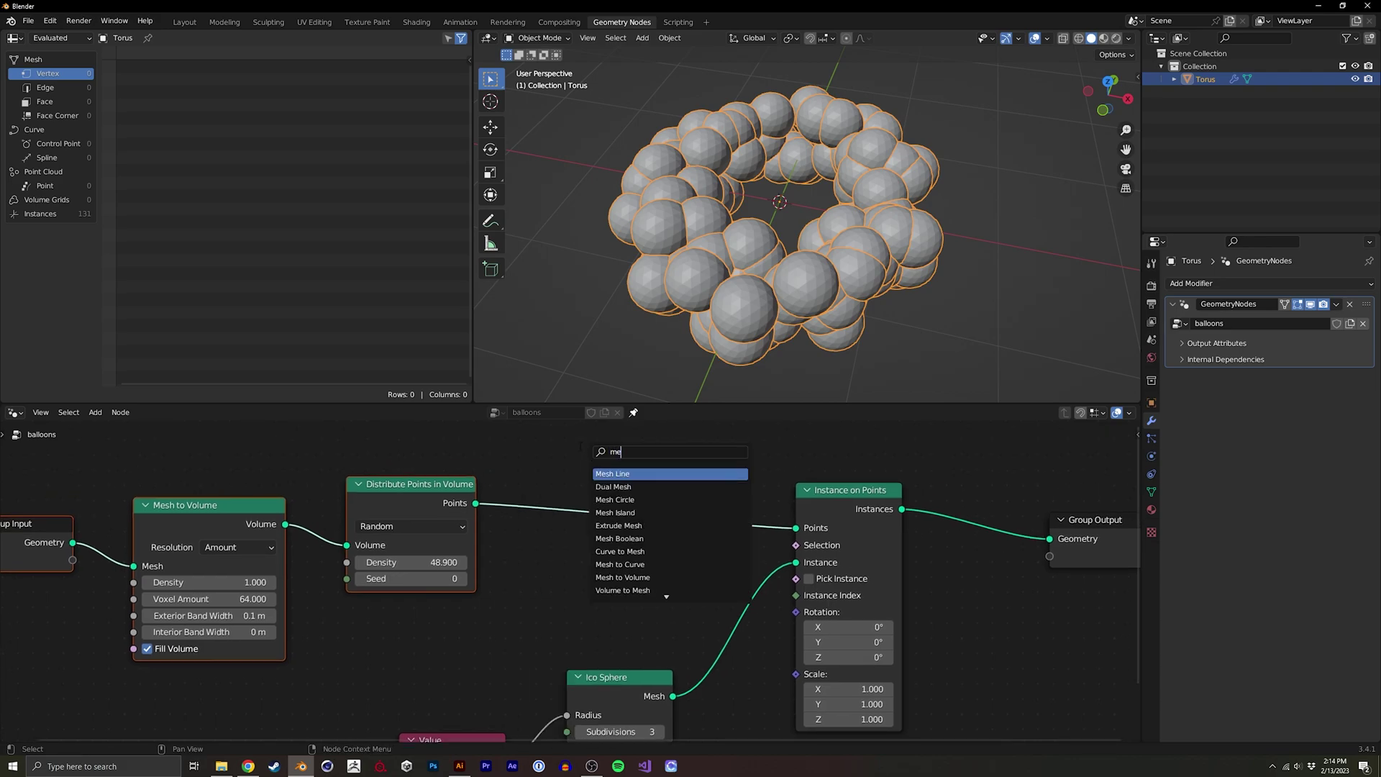
{"action": "type", "text": "rge"}
{"action": "key", "text": "Return"}
{"action": "left_click", "coordinate": [611, 512]}
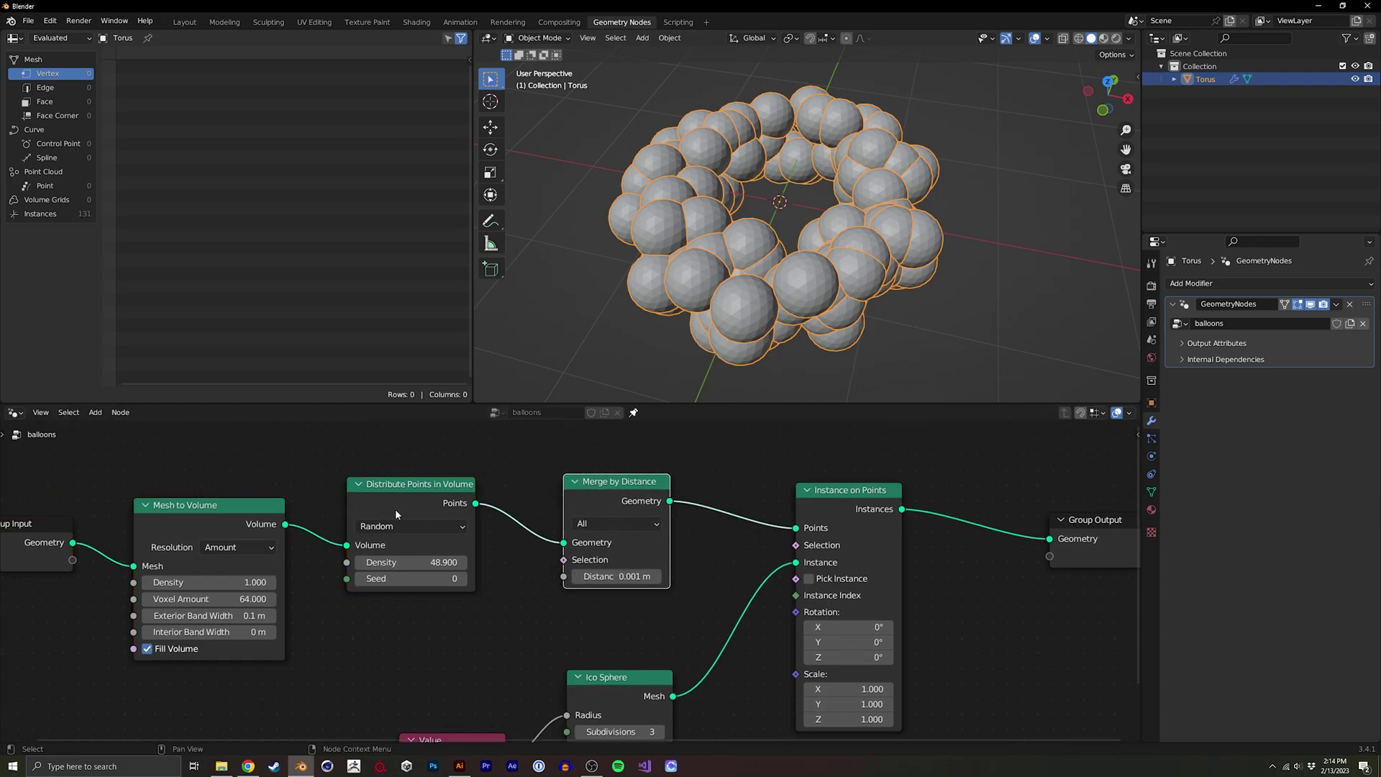
- Increase the merge distance to 0.671 m and inspect the spacing of the remaining spheres around the ring
{"action": "left_click_drag", "start_coordinate": [411, 503], "coordinate": [421, 521]}
{"action": "left_click_drag", "start_coordinate": [604, 577], "coordinate": [646, 577]}
{"action": "middle_click_drag", "start_coordinate": [726, 267], "coordinate": [726, 153]}
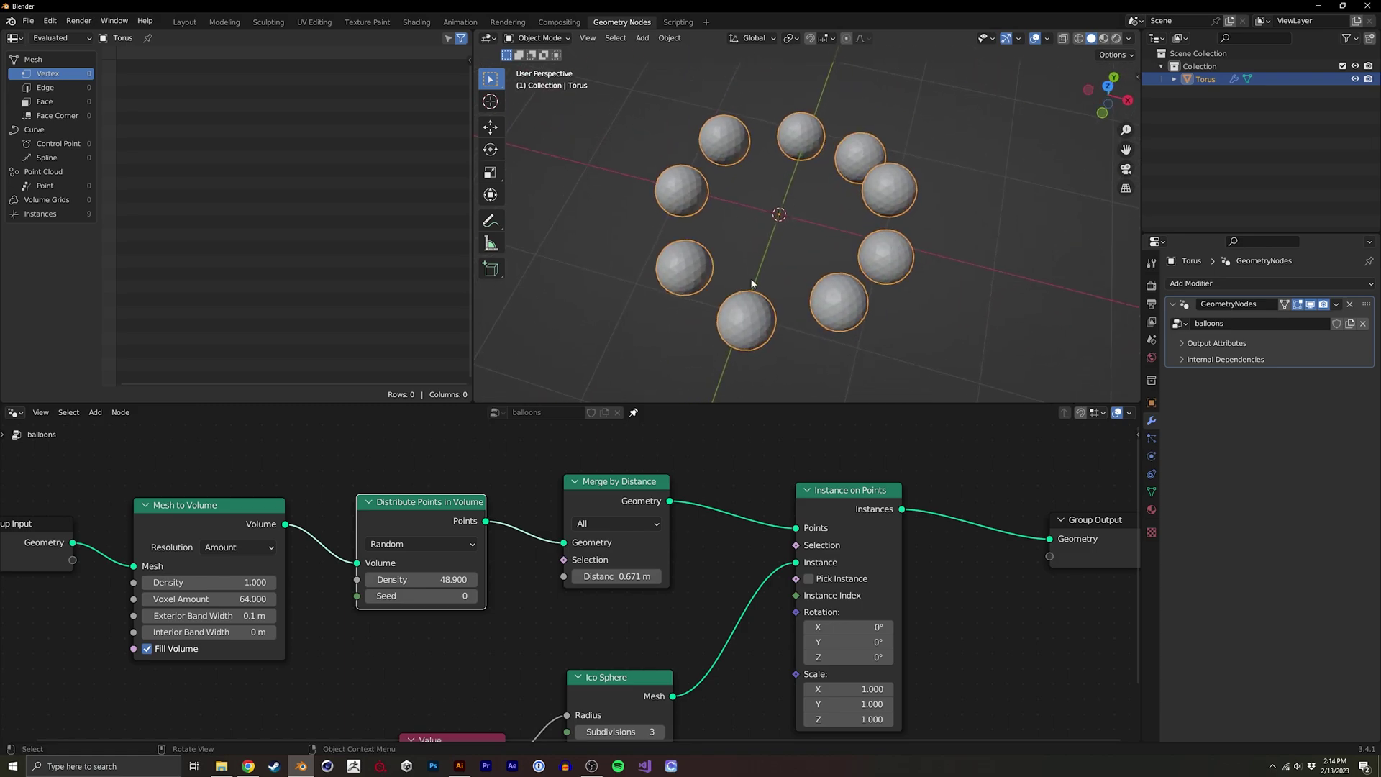
{"action": "middle_click_drag", "start_coordinate": [754, 285], "coordinate": [713, 230]}
{"action": "middle_click_drag", "start_coordinate": [803, 316], "coordinate": [709, 150]}
{"action": "middle_click_drag", "start_coordinate": [837, 323], "coordinate": [597, 381]}
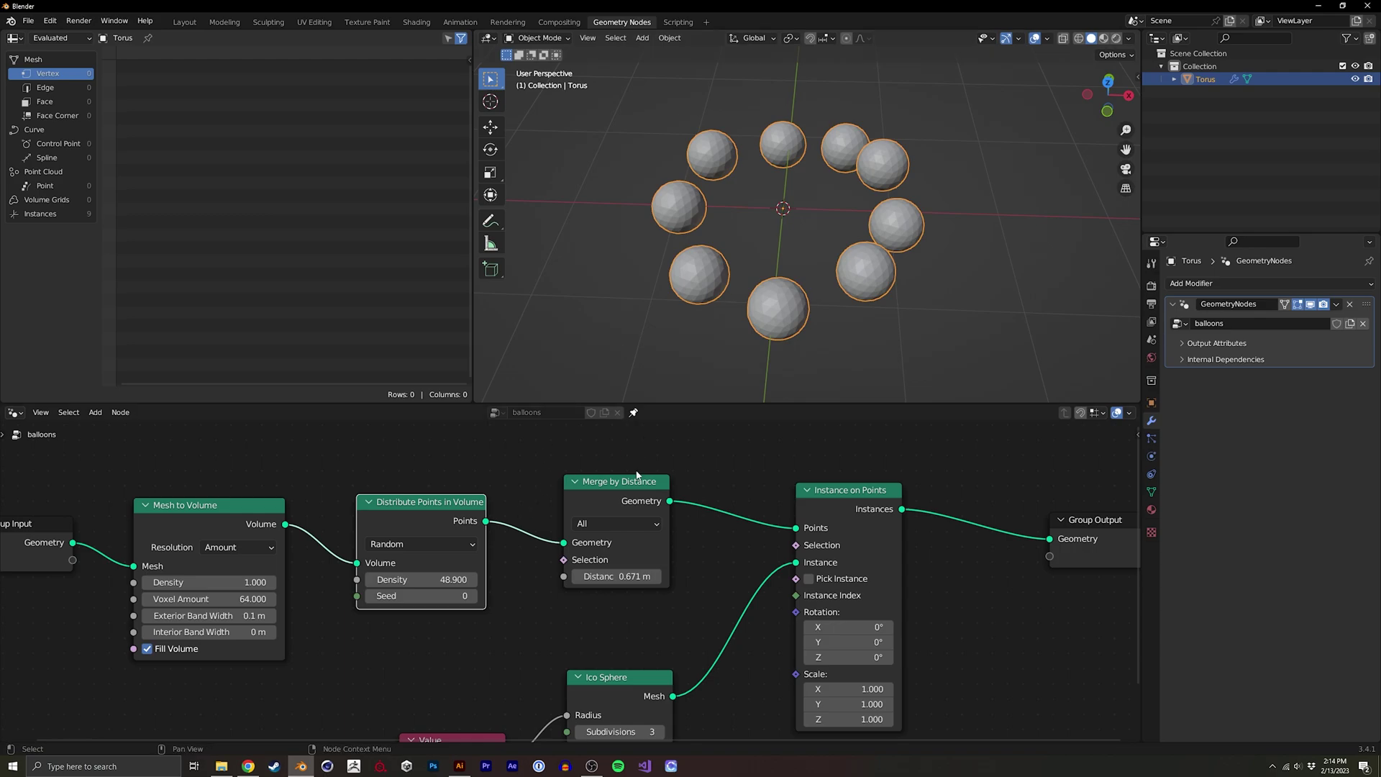
- Try seeds up to 4 on Distribute Points in Volume and return the seed to 0
{"action": "left_click", "coordinate": [473, 597]}
{"action": "left_click", "coordinate": [473, 597]}
{"action": "left_click", "coordinate": [473, 597]}
{"action": "left_click", "coordinate": [474, 596]}
{"action": "left_click", "coordinate": [439, 595]}
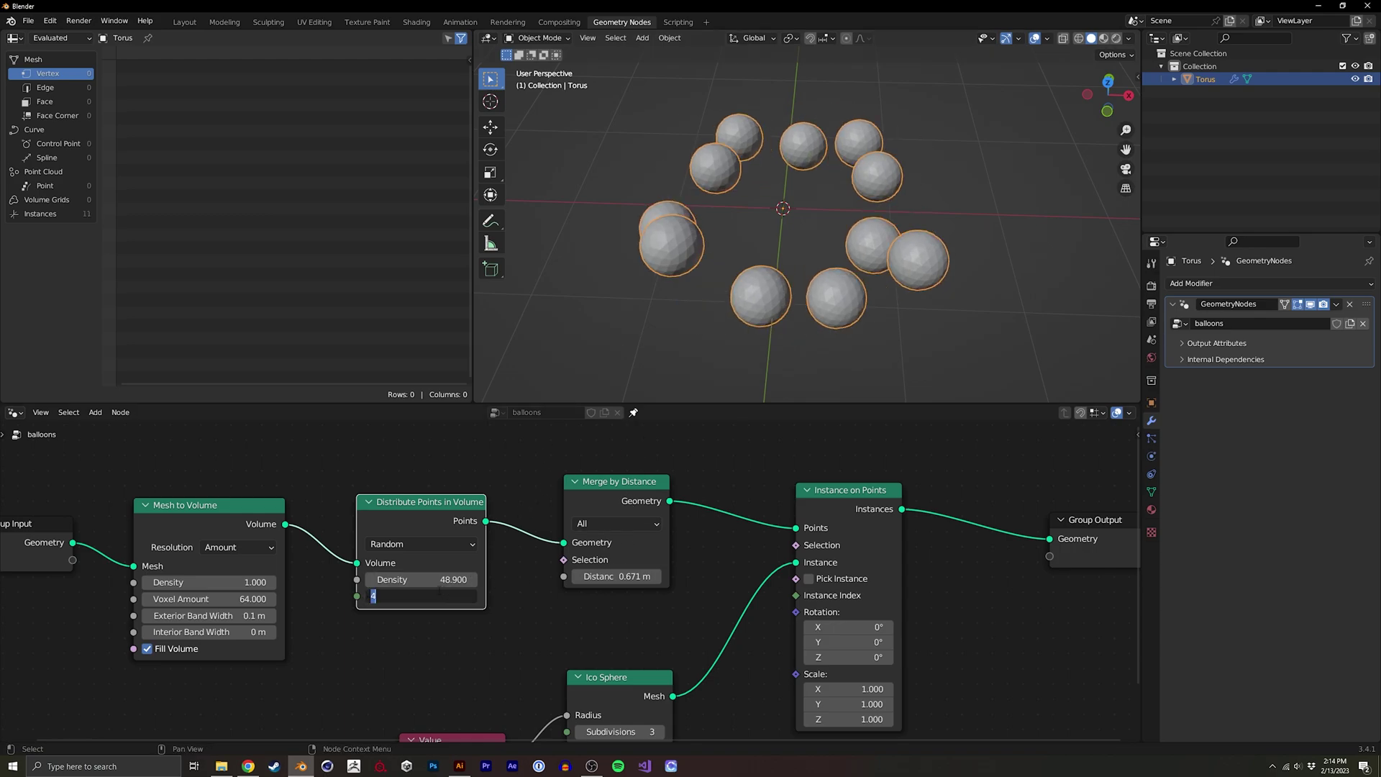
{"action": "key", "text": "Return"}
- Reposition the Value node closer to the Ico Sphere node to tidy the node layout
{"action": "middle_click_drag", "start_coordinate": [723, 284], "coordinate": [759, 265]}
{"action": "middle_click_drag", "start_coordinate": [556, 650], "coordinate": [594, 549]}
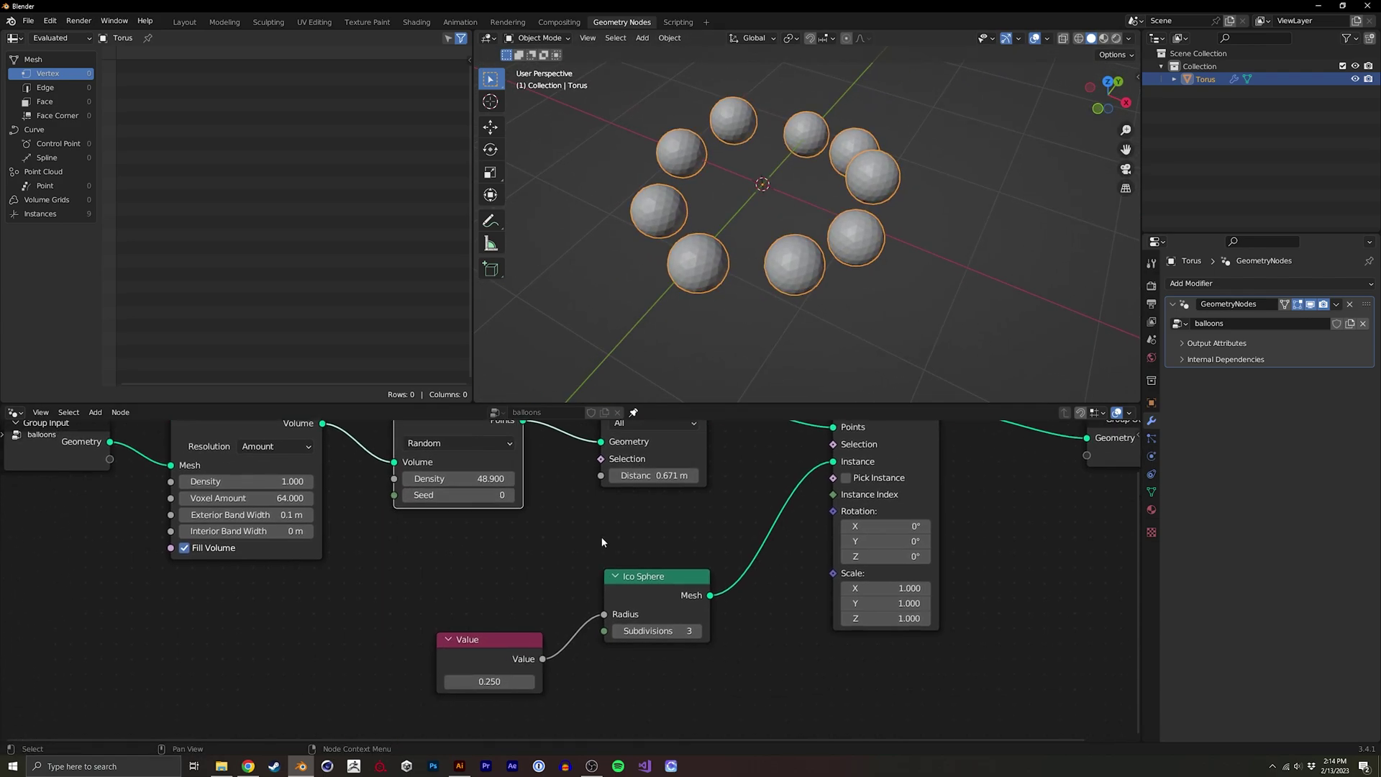
{"action": "left_click_drag", "start_coordinate": [502, 643], "coordinate": [558, 566]}
{"action": "middle_click_drag", "start_coordinate": [554, 516], "coordinate": [576, 585]}
{"action": "left_click_drag", "start_coordinate": [554, 632], "coordinate": [519, 628]}
- Enable Cloth physics on the torus
{"action": "middle_click_drag", "start_coordinate": [741, 288], "coordinate": [754, 328]}
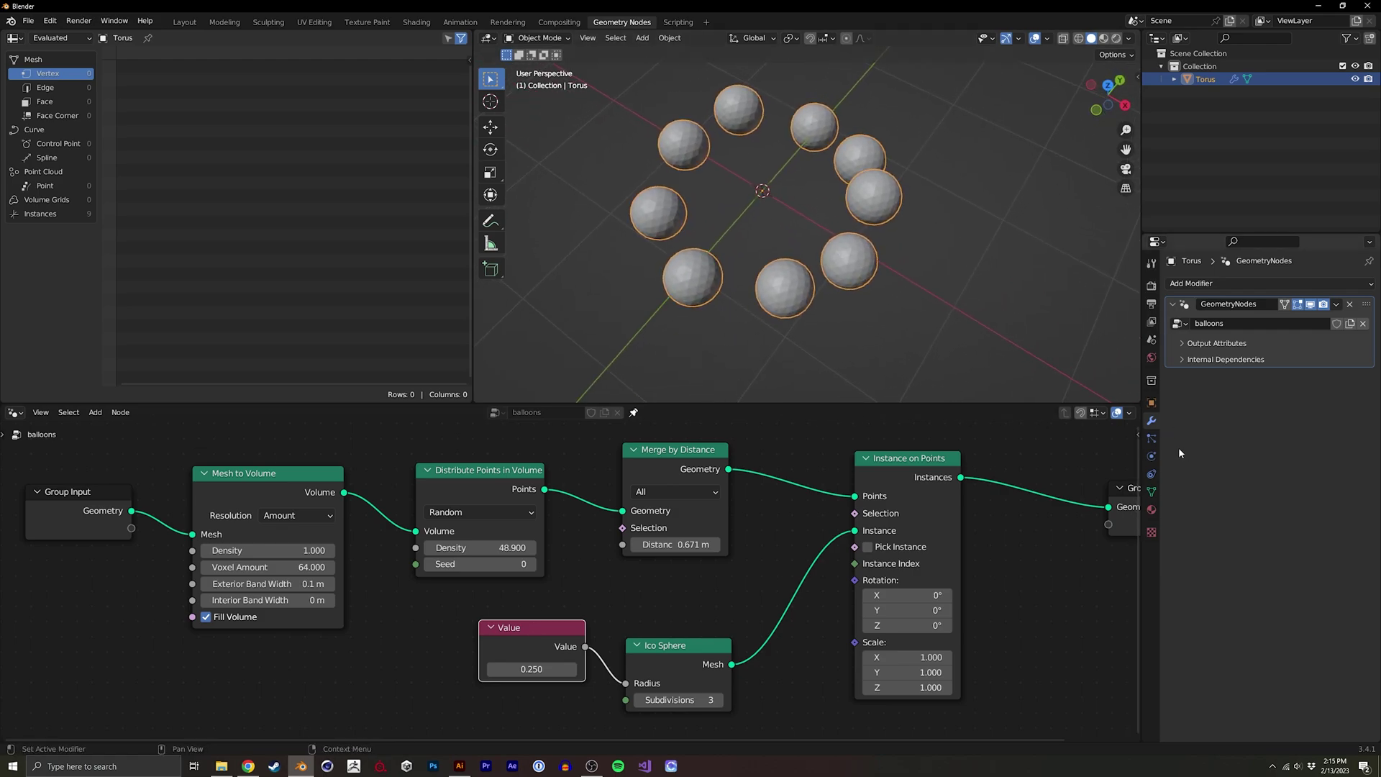
{"action": "mouse_move", "coordinate": [796, 216]}
{"action": "middle_mouse_down"}
{"action": "mouse_move", "coordinate": [784, 253]}
{"action": "mouse_move", "coordinate": [815, 228]}
{"action": "middle_mouse_up"}
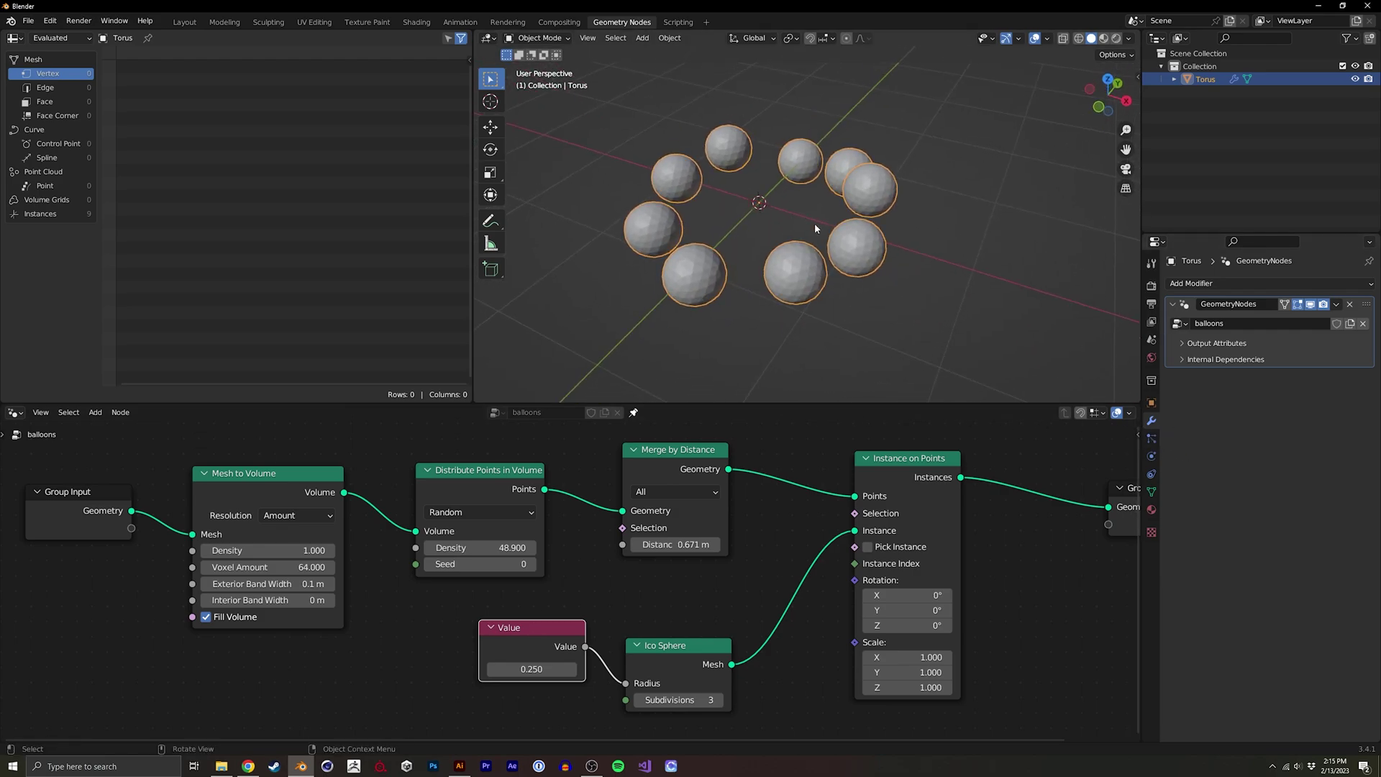
{"action": "left_click", "coordinate": [1152, 474]}
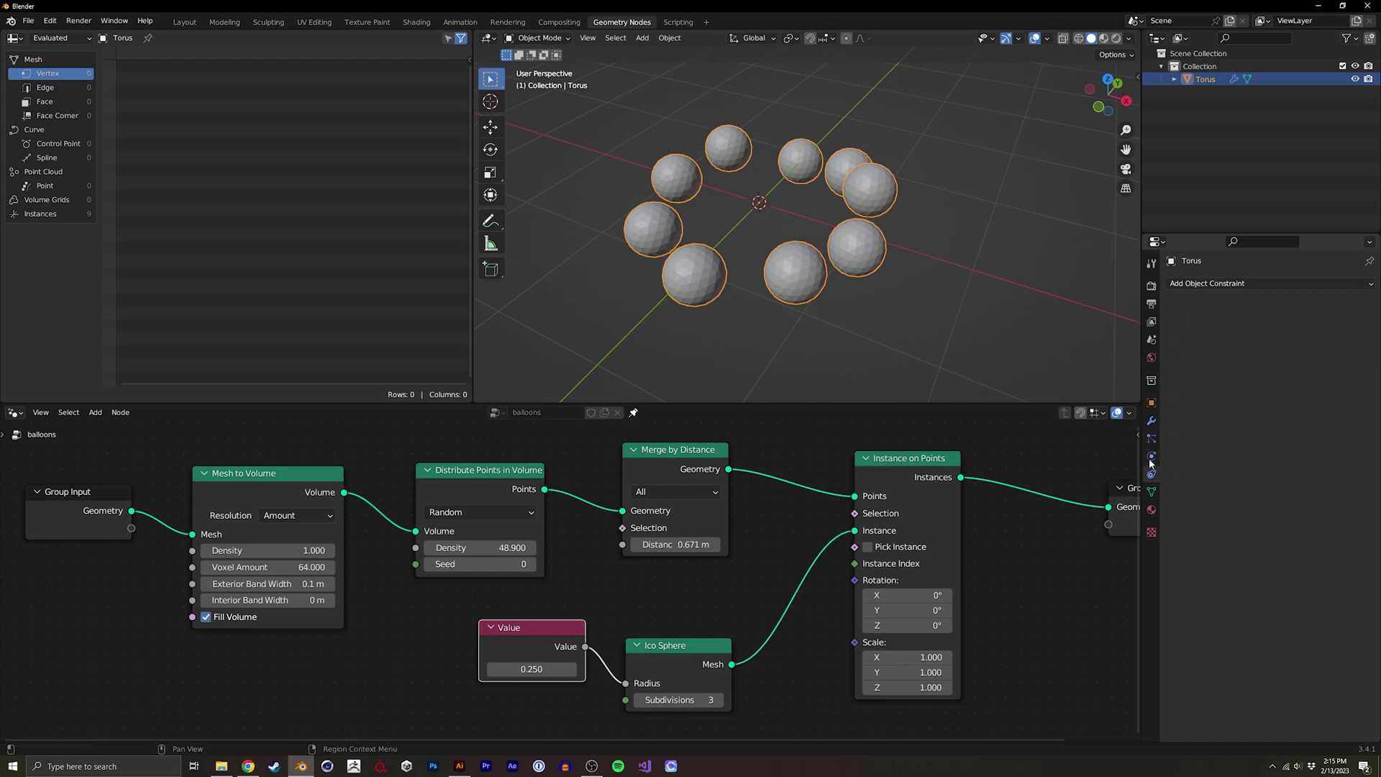
{"action": "left_click", "coordinate": [1152, 456]}
{"action": "left_click", "coordinate": [1205, 313]}
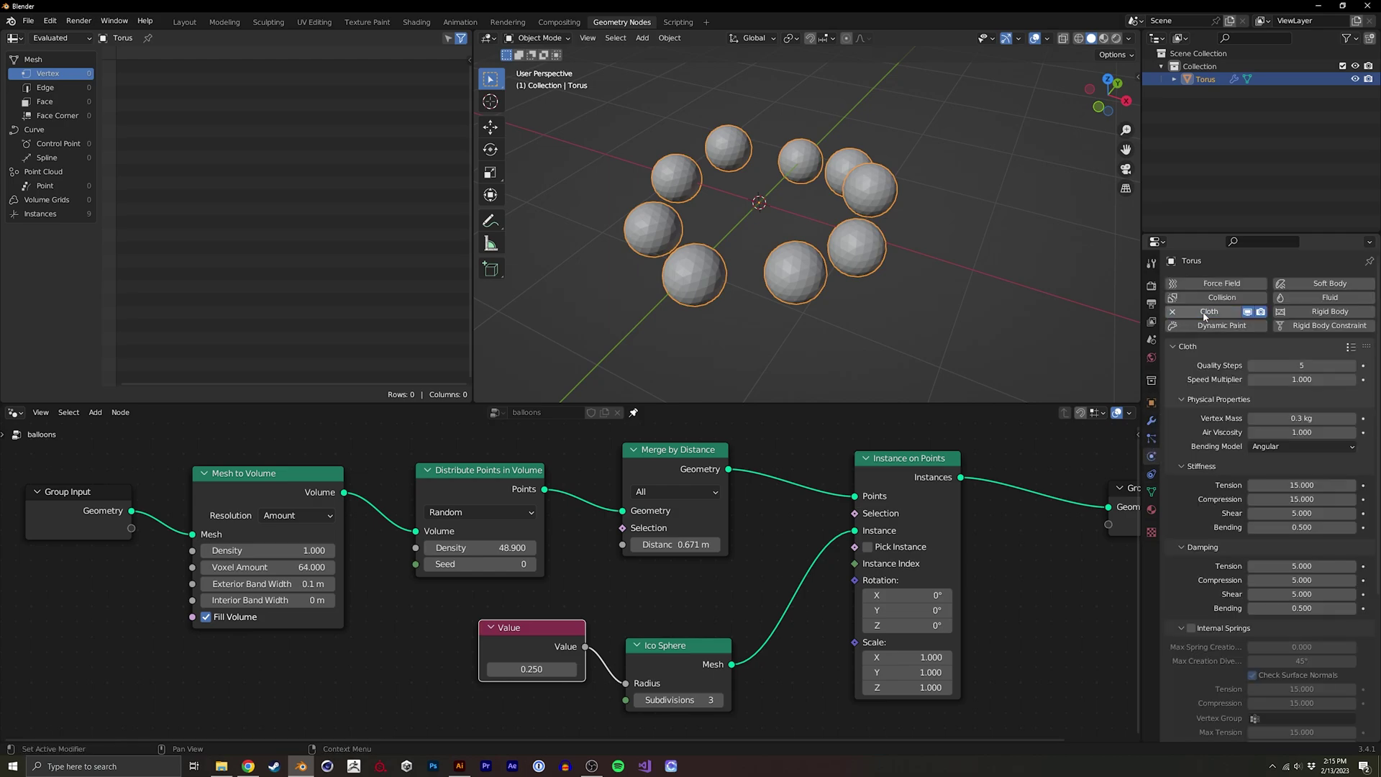
- Set the Gravity field weight of the cloth simulation to 0
{"action": "scroll", "coordinate": [1281, 468], "scroll_direction": "down", "scroll_amount": 7}
{"action": "left_click", "coordinate": [1211, 733]}
{"action": "scroll", "coordinate": [1208, 437], "scroll_direction": "down", "scroll_amount": 8}
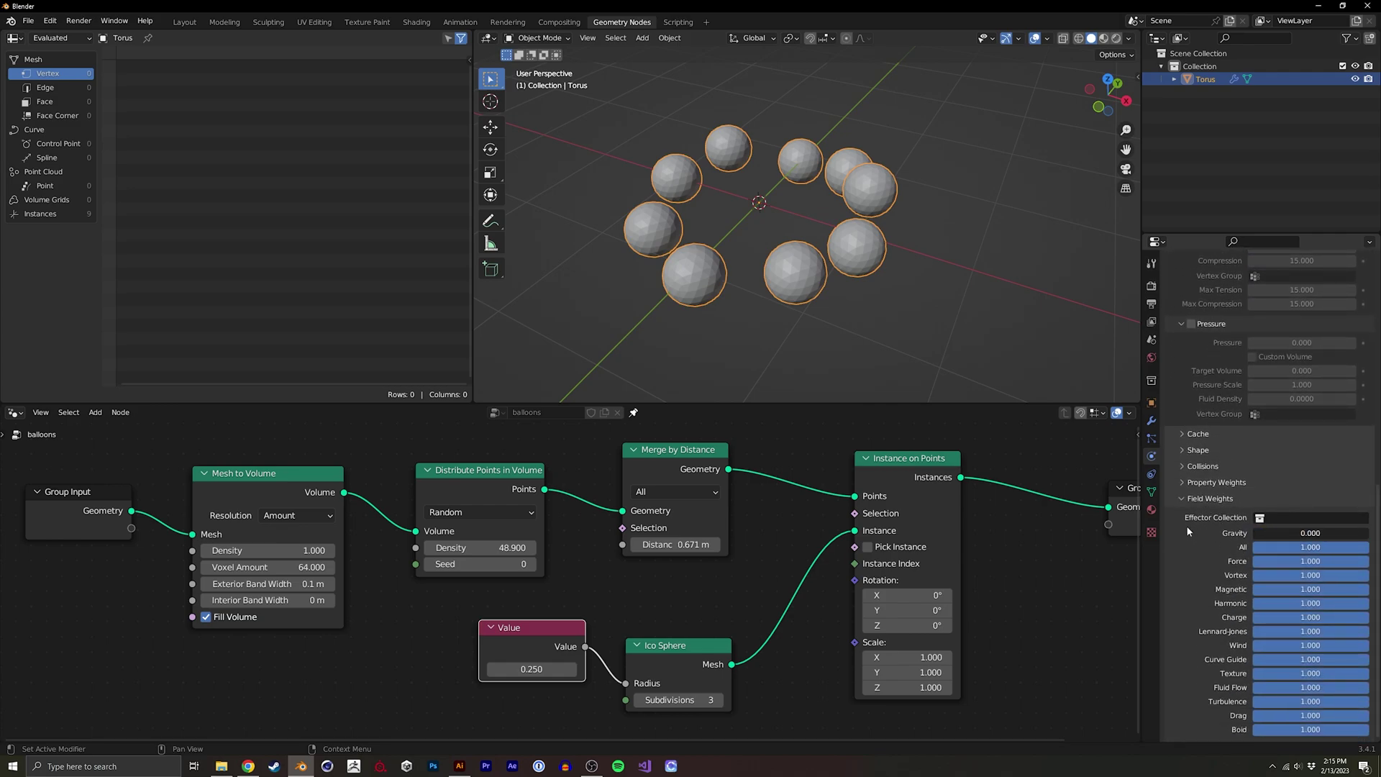
- Enable Pressure in the torus's cloth settings and set the pressure to 200
{"action": "scroll", "coordinate": [1223, 572], "scroll_direction": "up", "scroll_amount": 15}
{"action": "scroll", "coordinate": [1242, 576], "scroll_direction": "down", "scroll_amount": 9}
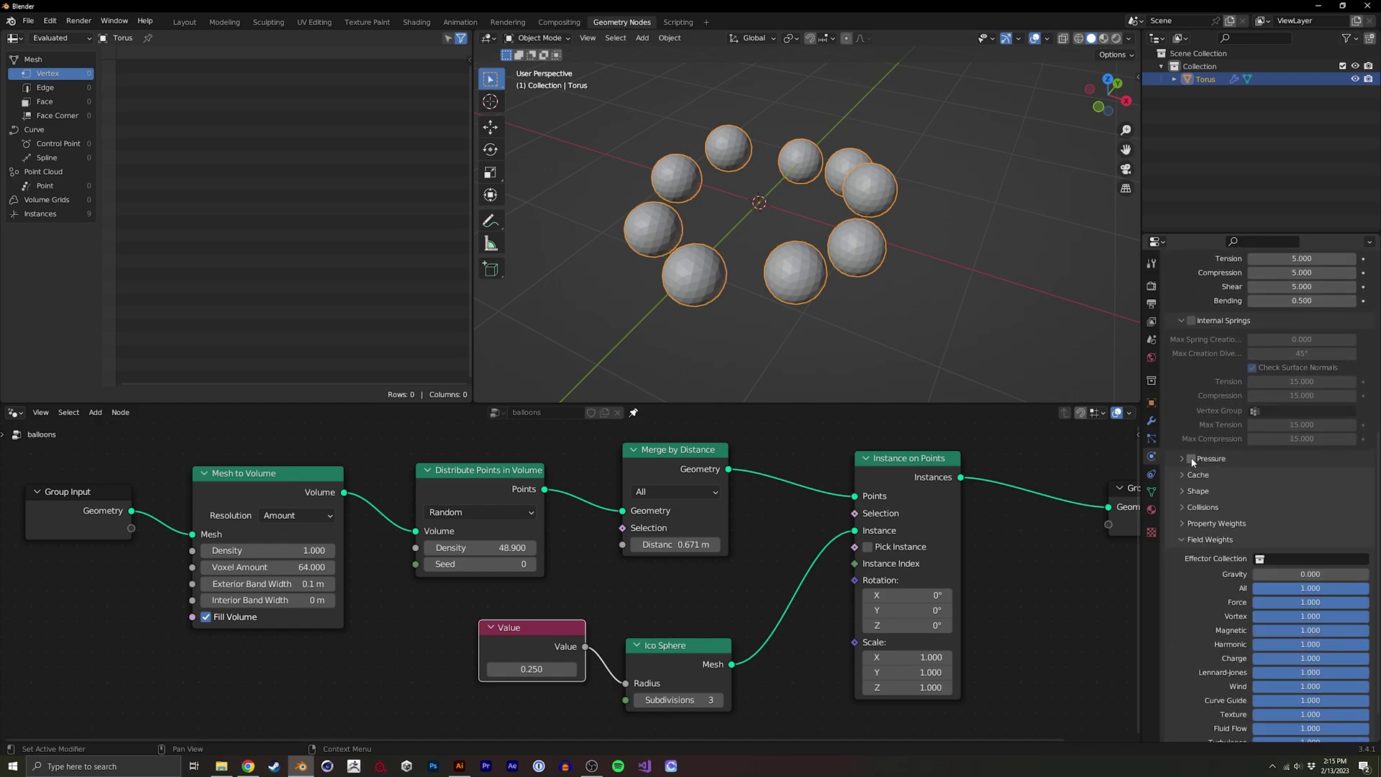
{"action": "left_click", "coordinate": [1192, 459]}
{"action": "left_click", "coordinate": [1272, 477]}
{"action": "type", "text": "200"}
{"action": "key", "text": "Return"}
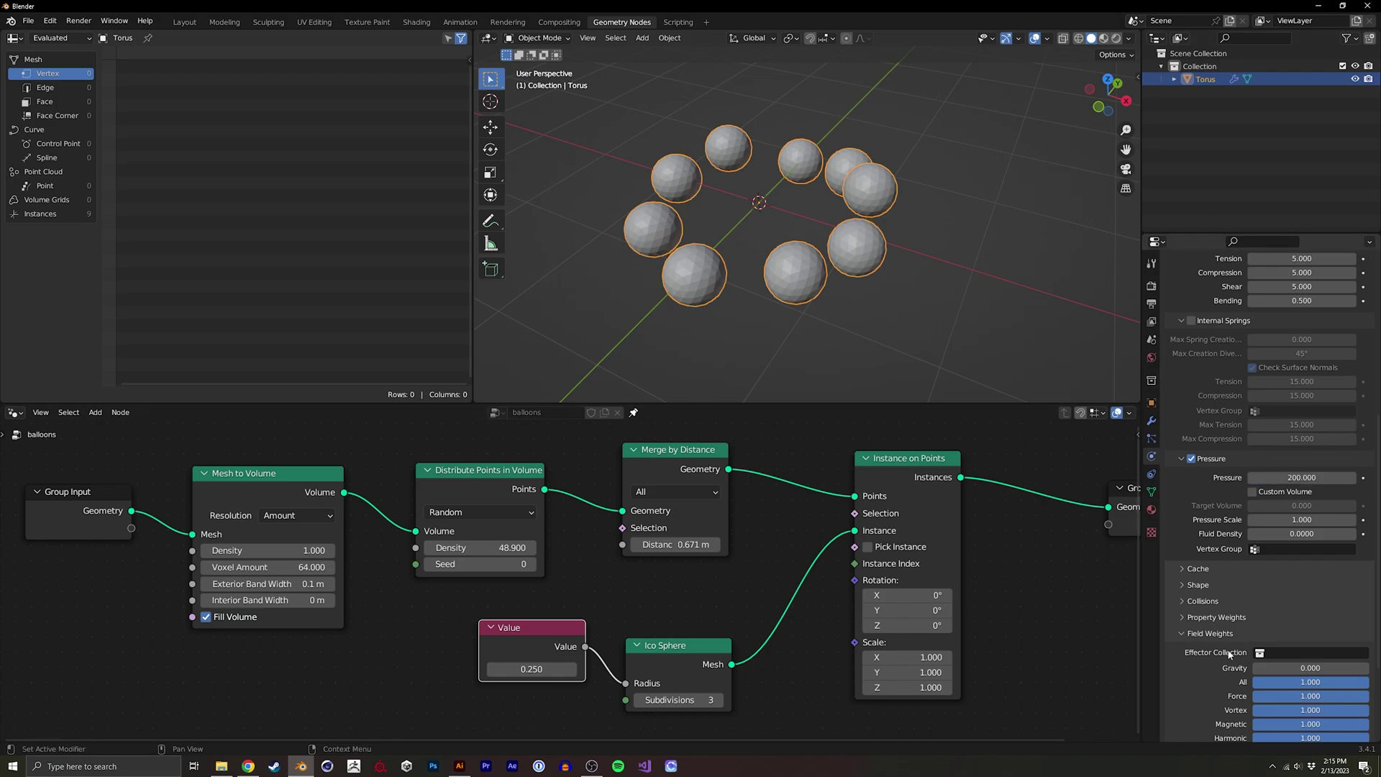
- Enable Self Collisions for the cloth and set the collision quality to 10
{"action": "scroll", "coordinate": [1240, 405], "scroll_direction": "down", "scroll_amount": 5}
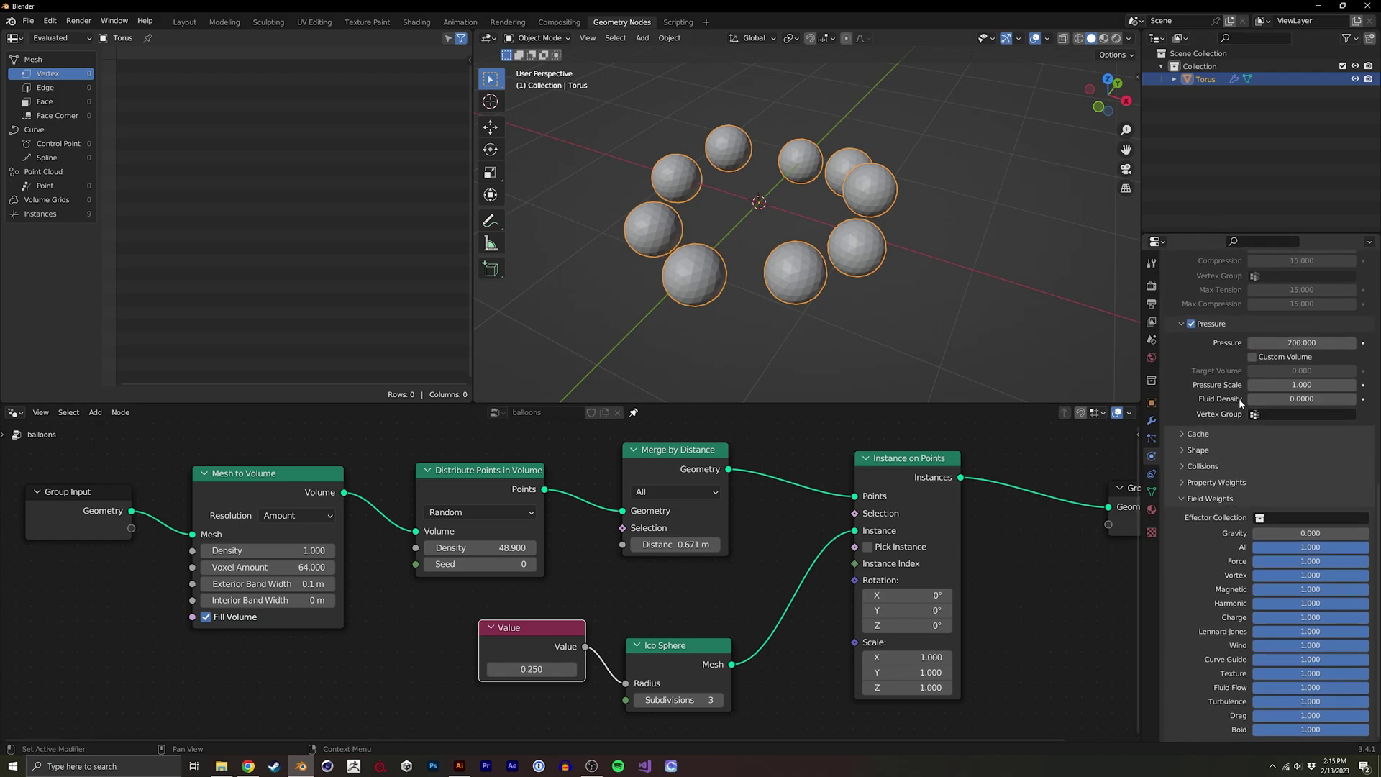
{"action": "left_click", "coordinate": [1196, 466]}
{"action": "scroll", "coordinate": [1193, 520], "scroll_direction": "down", "scroll_amount": 3}
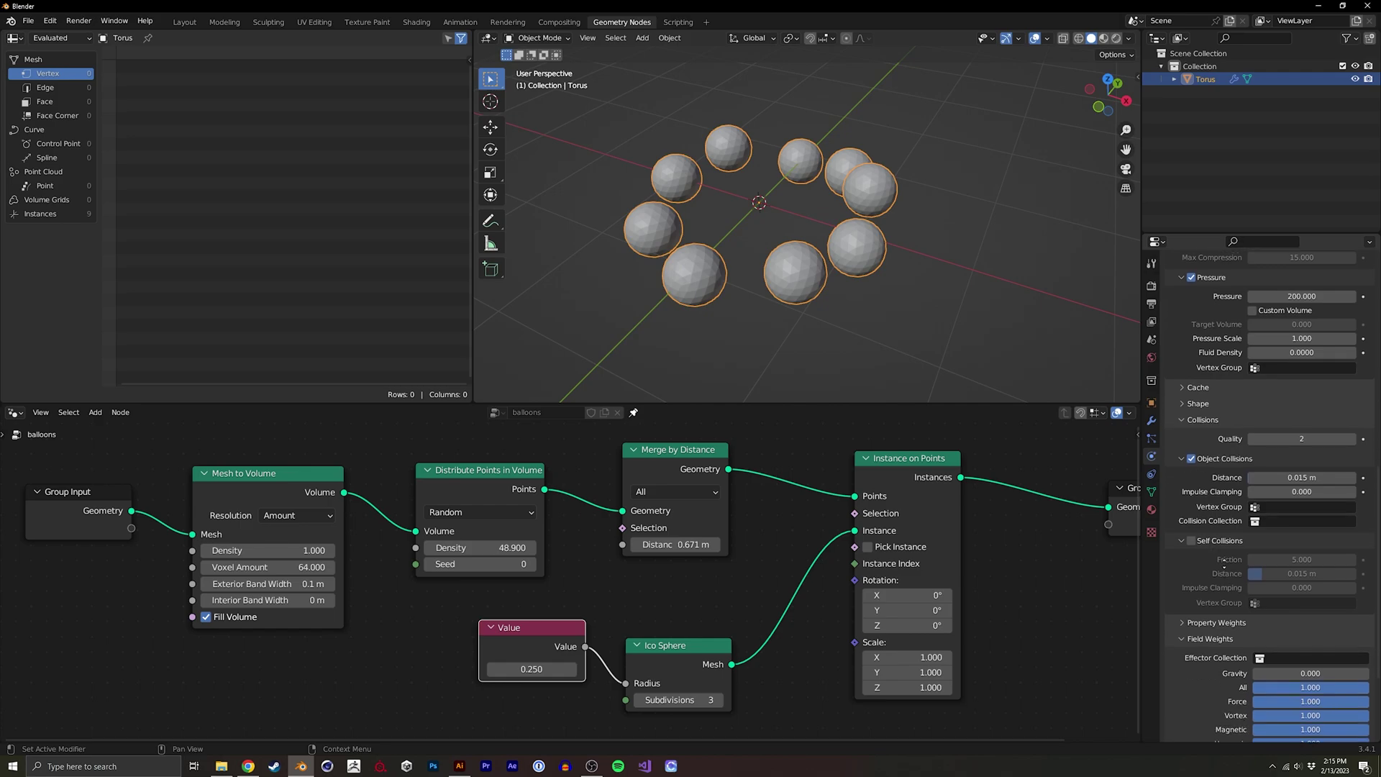
{"action": "left_click", "coordinate": [1192, 500]}
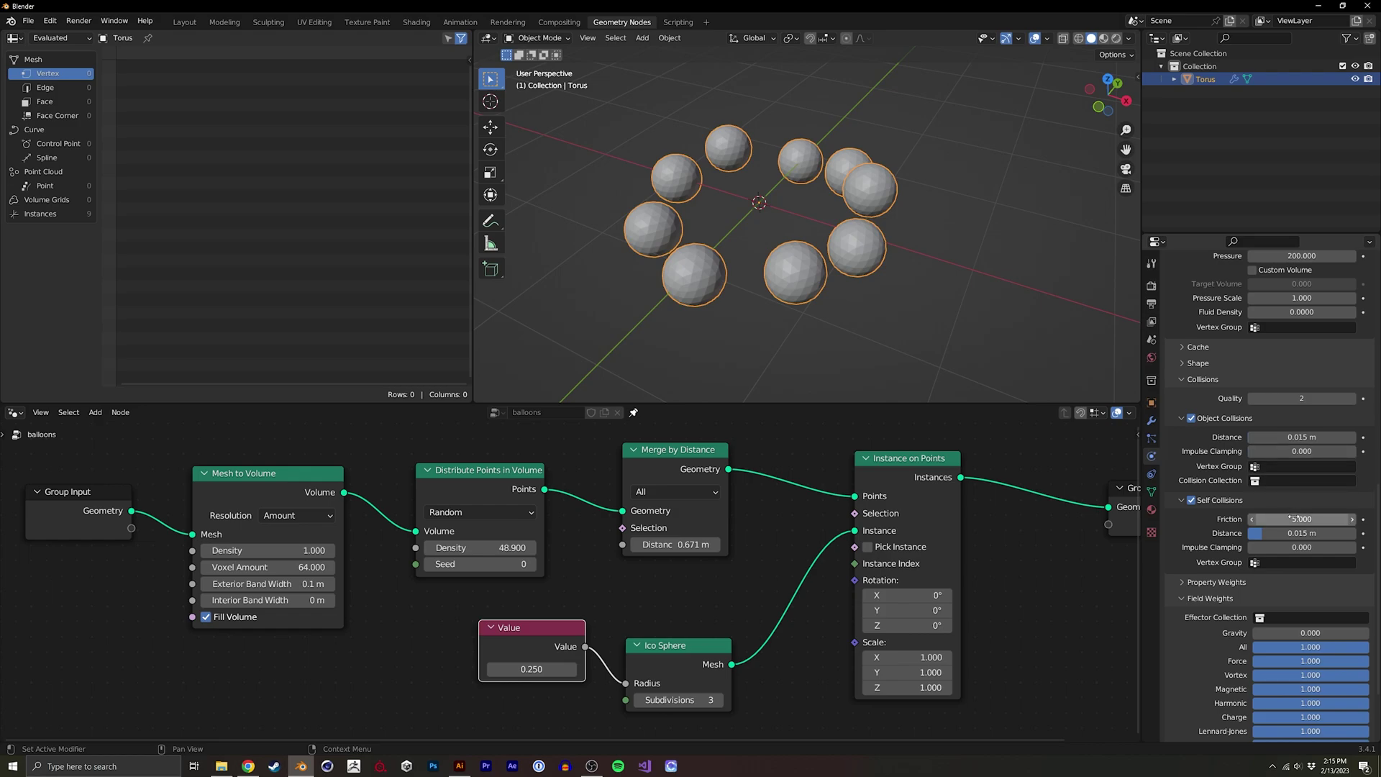
{"action": "left_click", "coordinate": [1290, 398]}
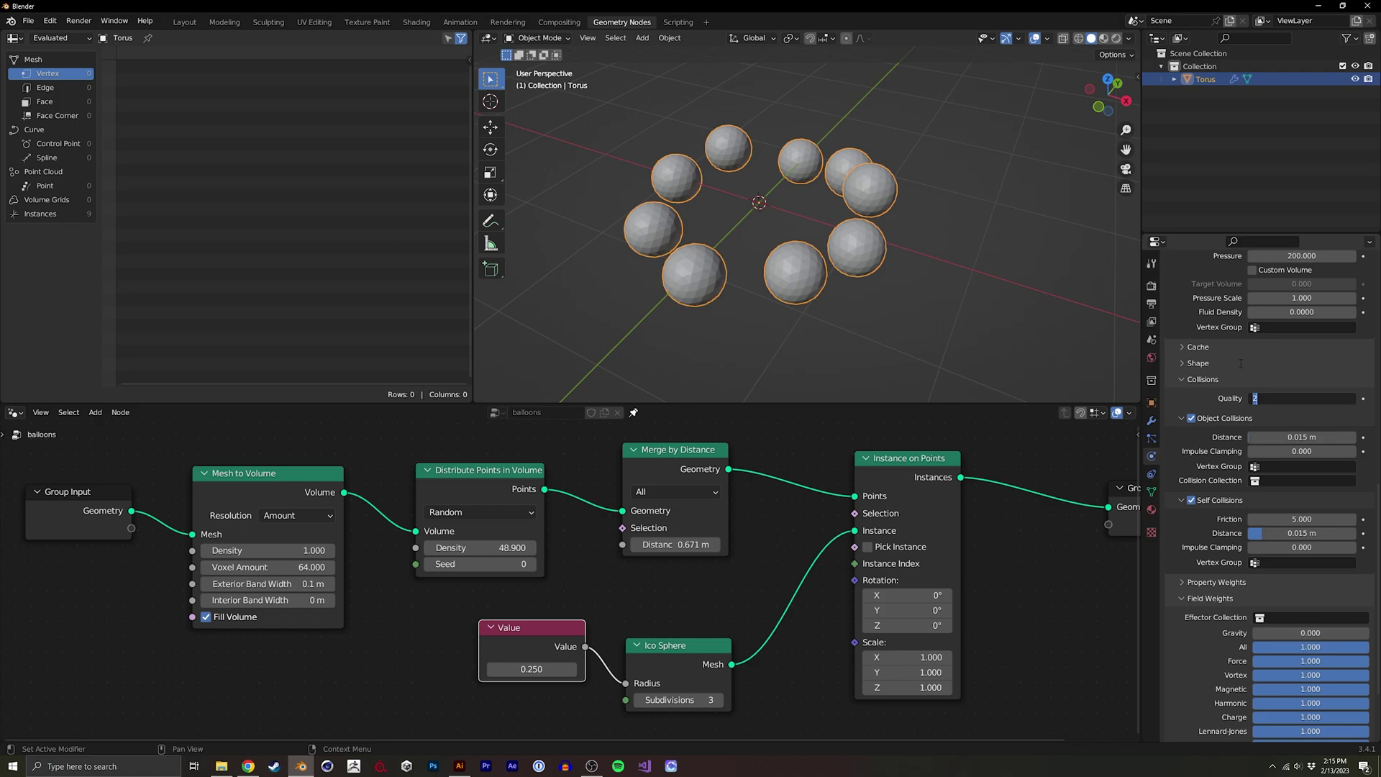
{"action": "key", "text": "Return"}
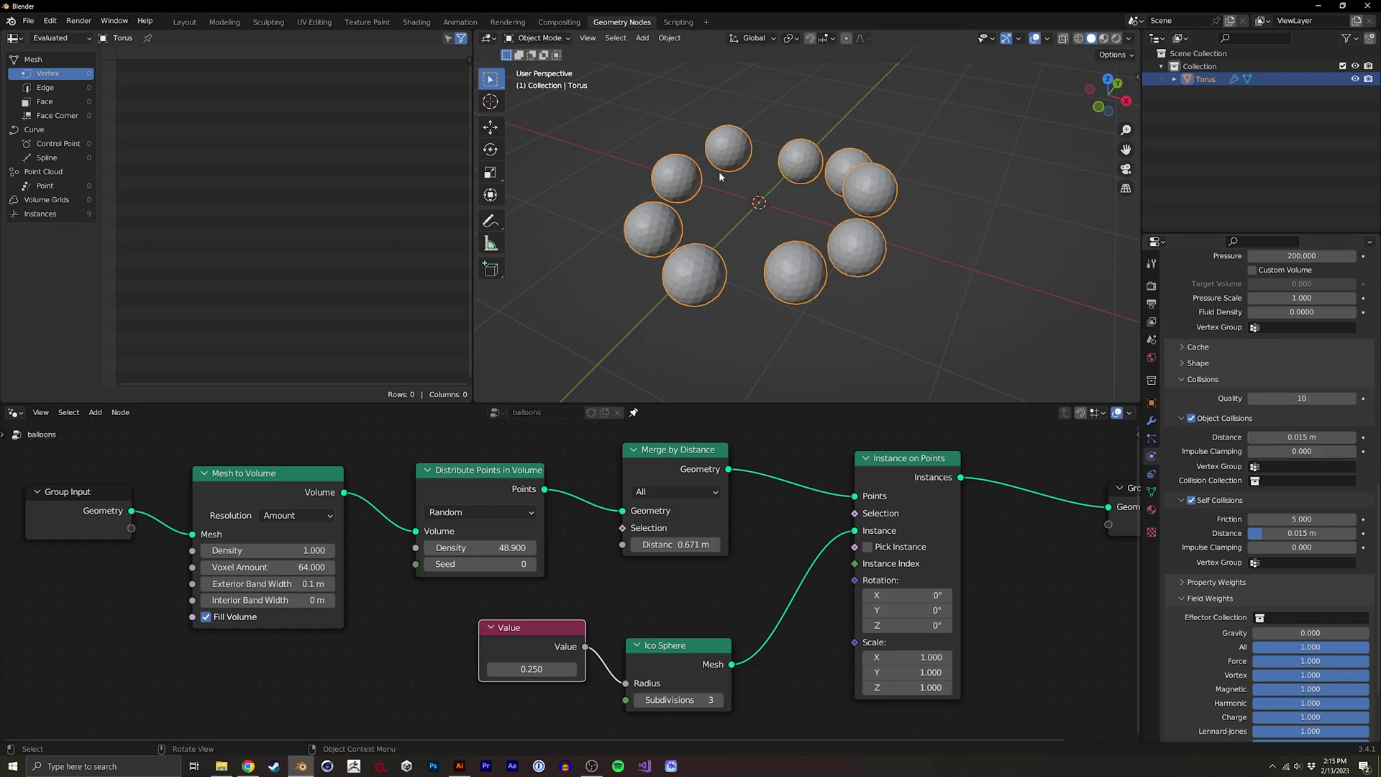
- Set the cloth simulation's Quality Steps to 10
{"action": "scroll", "coordinate": [1267, 356], "scroll_direction": "up", "scroll_amount": 15}
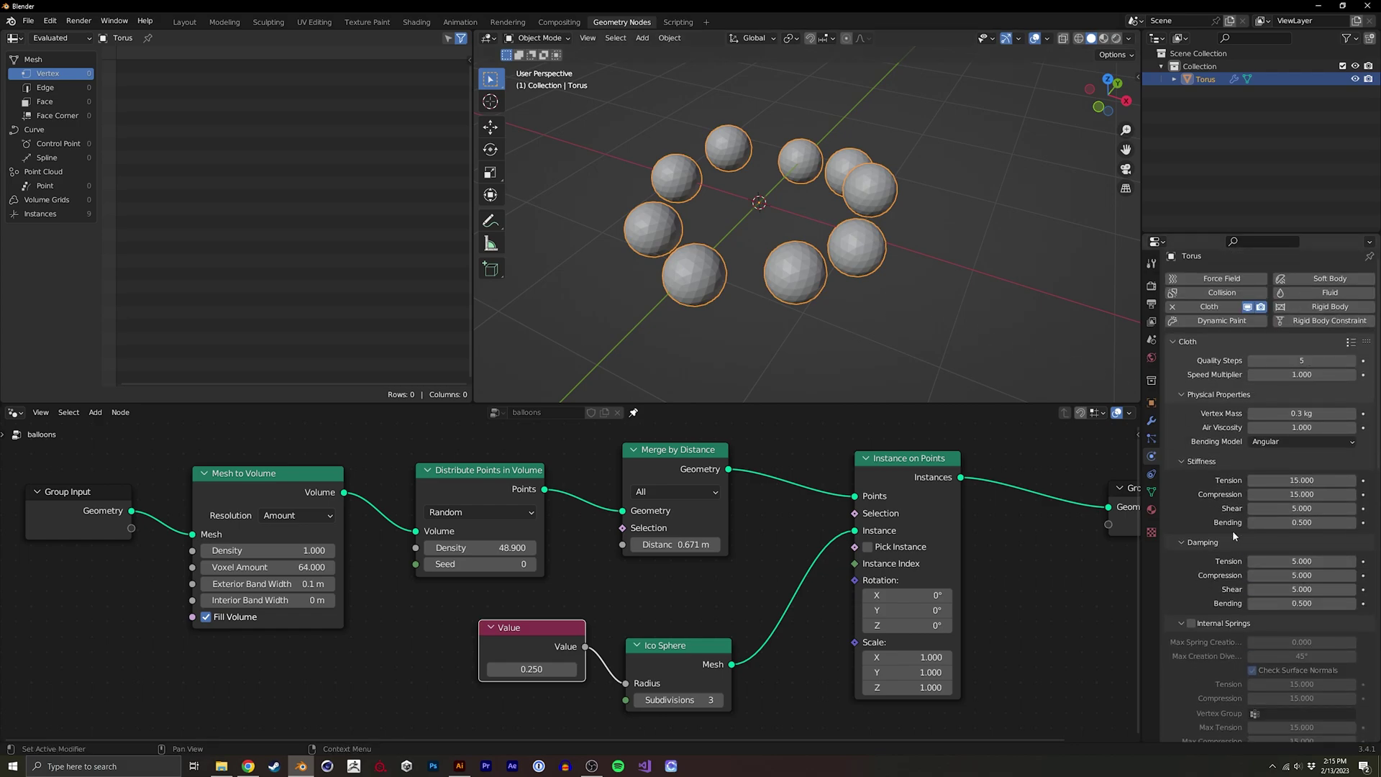
{"action": "left_click", "coordinate": [1288, 361]}
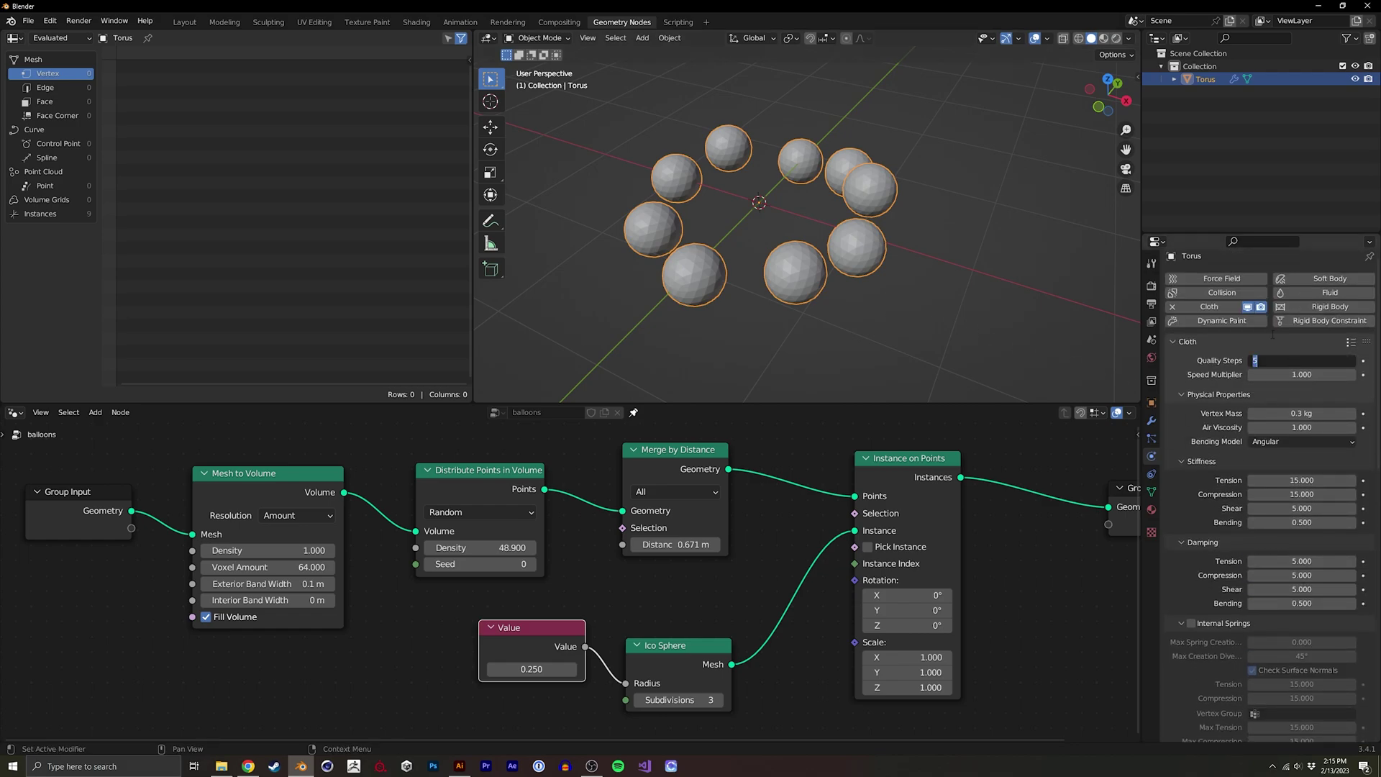
{"action": "key", "text": "Return"}
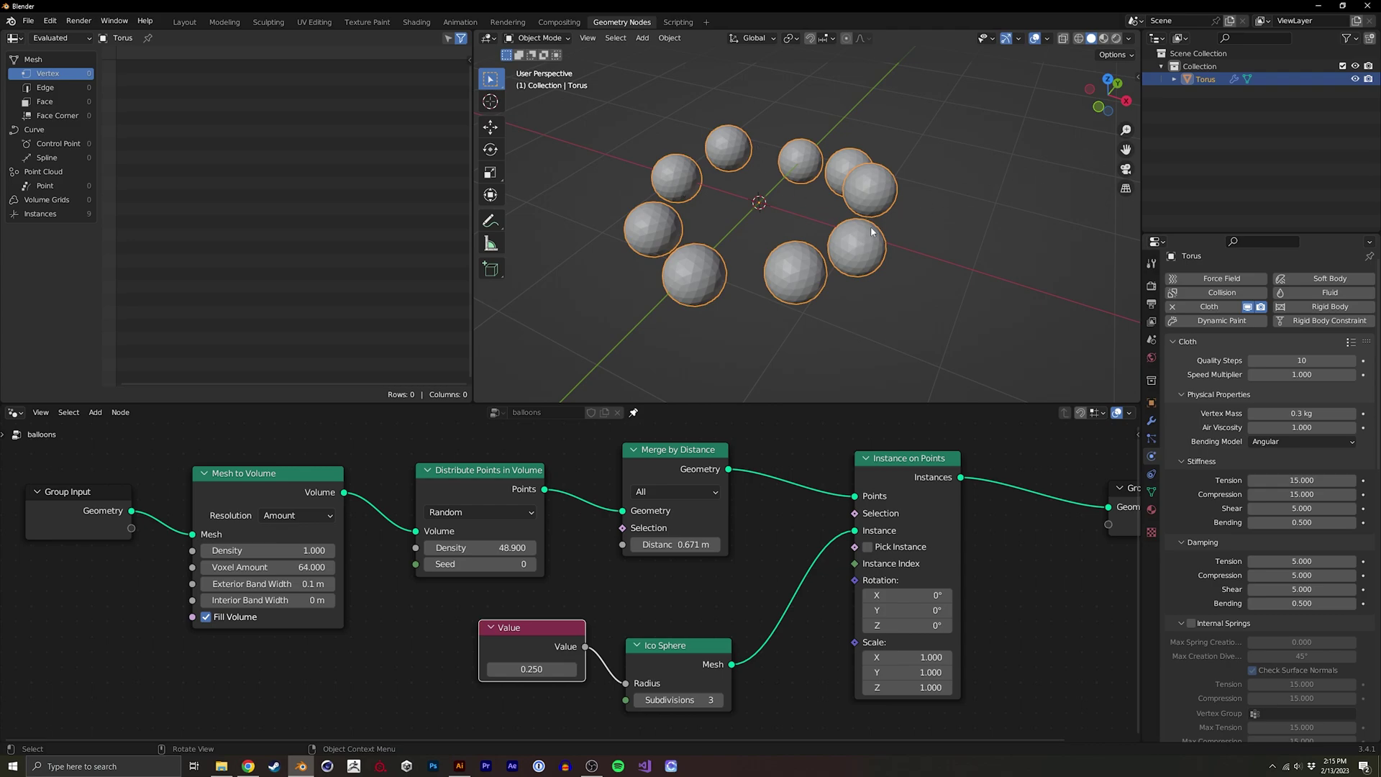
- Add a second torus mesh around the spheres with a minor radius of about 0.51 m
{"action": "middle_click_drag", "start_coordinate": [833, 277], "coordinate": [971, 172]}
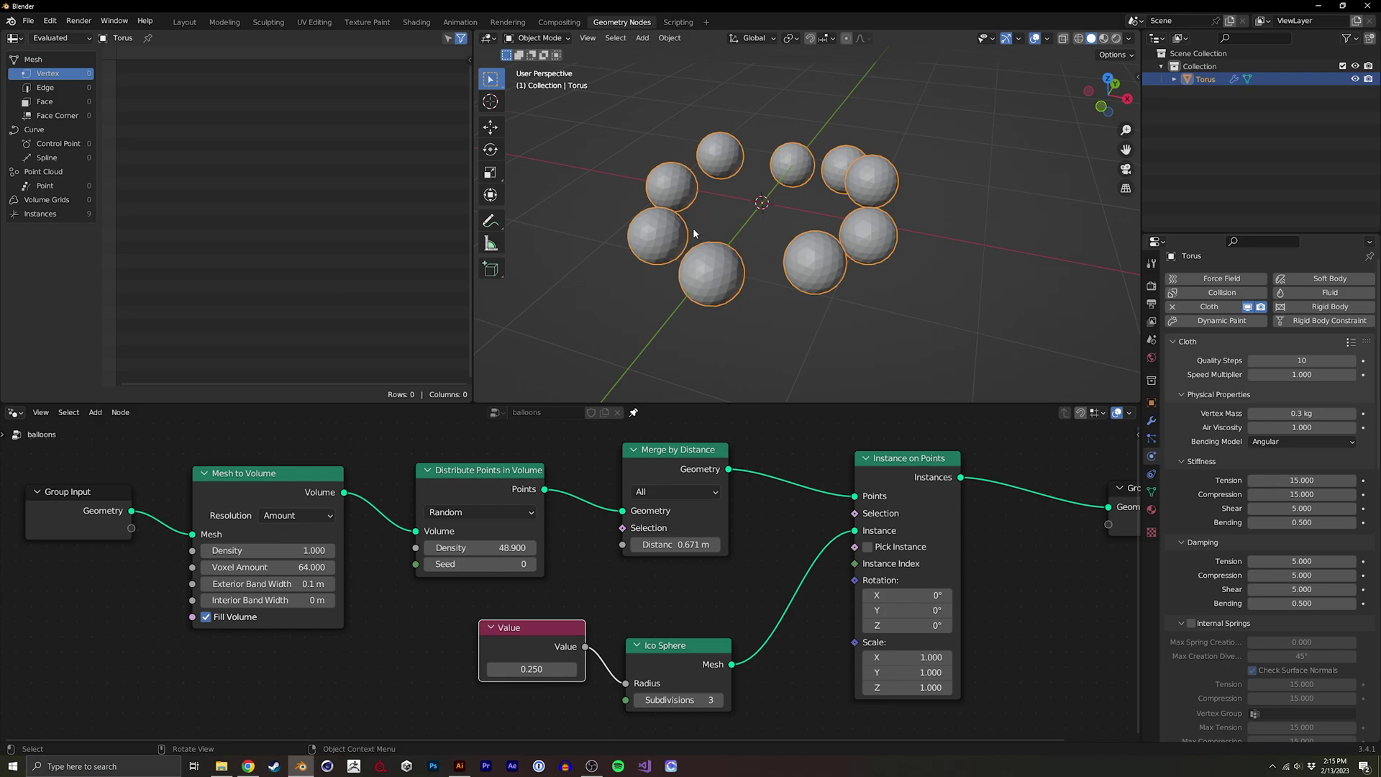
{"action": "key", "text": "shift+a"}
{"action": "mouse_move", "coordinate": [683, 236]}
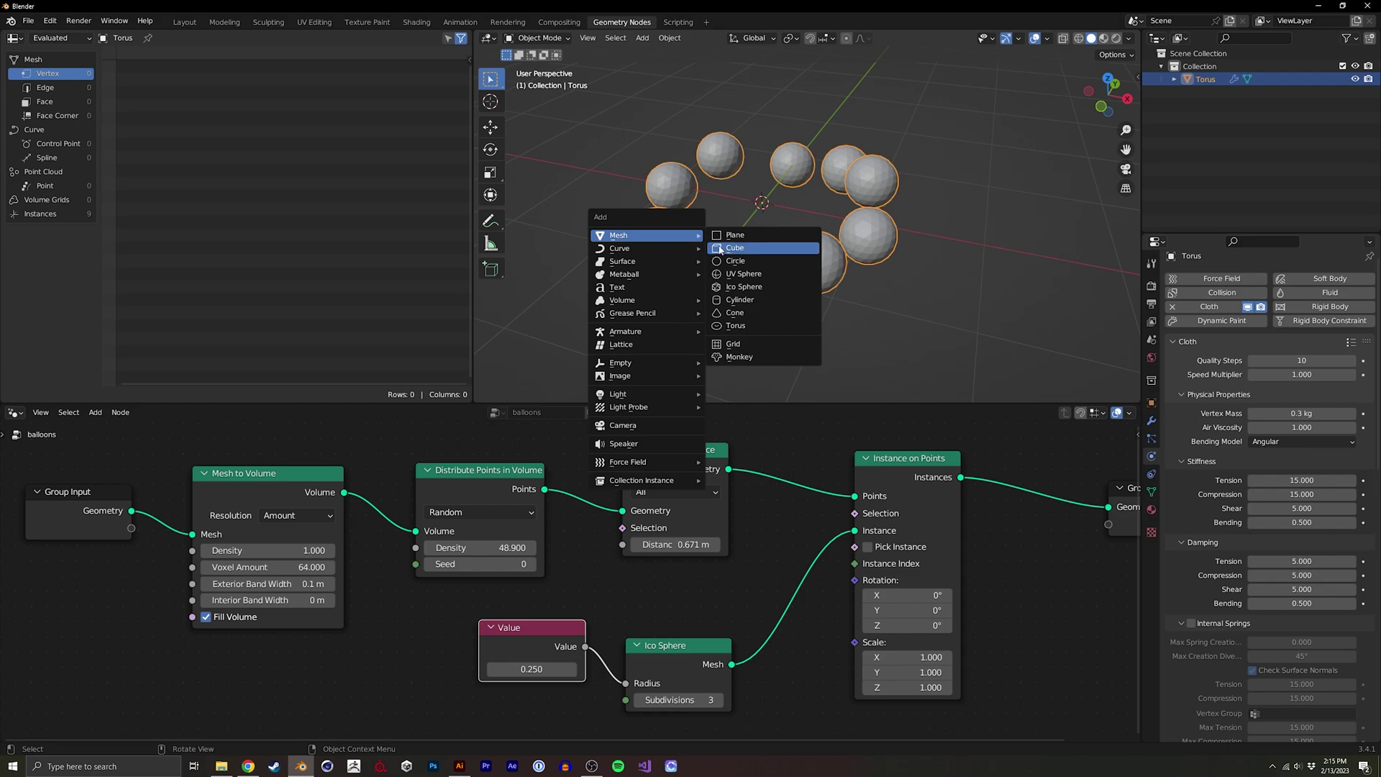
{"action": "left_click", "coordinate": [743, 328]}
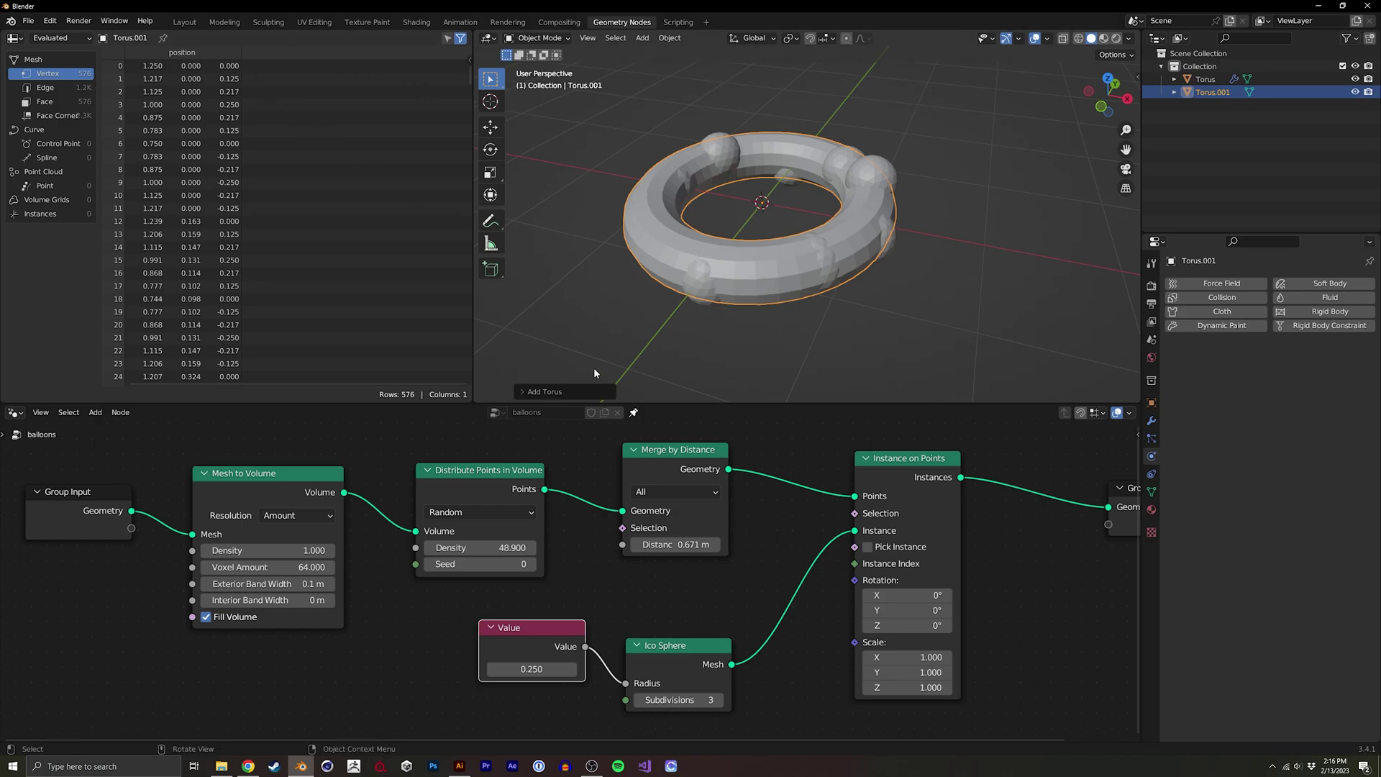
{"action": "left_click", "coordinate": [576, 391]}
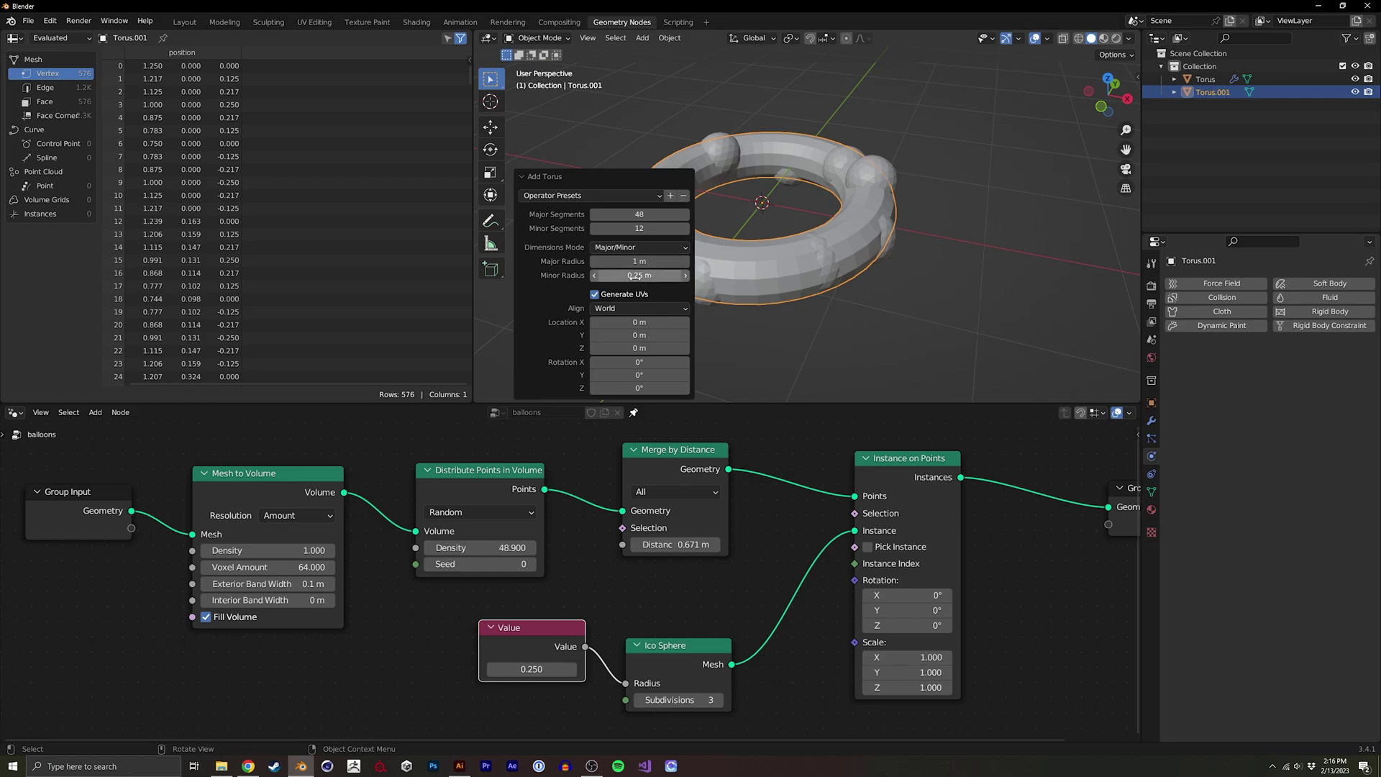
{"action": "left_click_drag", "start_coordinate": [634, 275], "coordinate": [784, 302]}
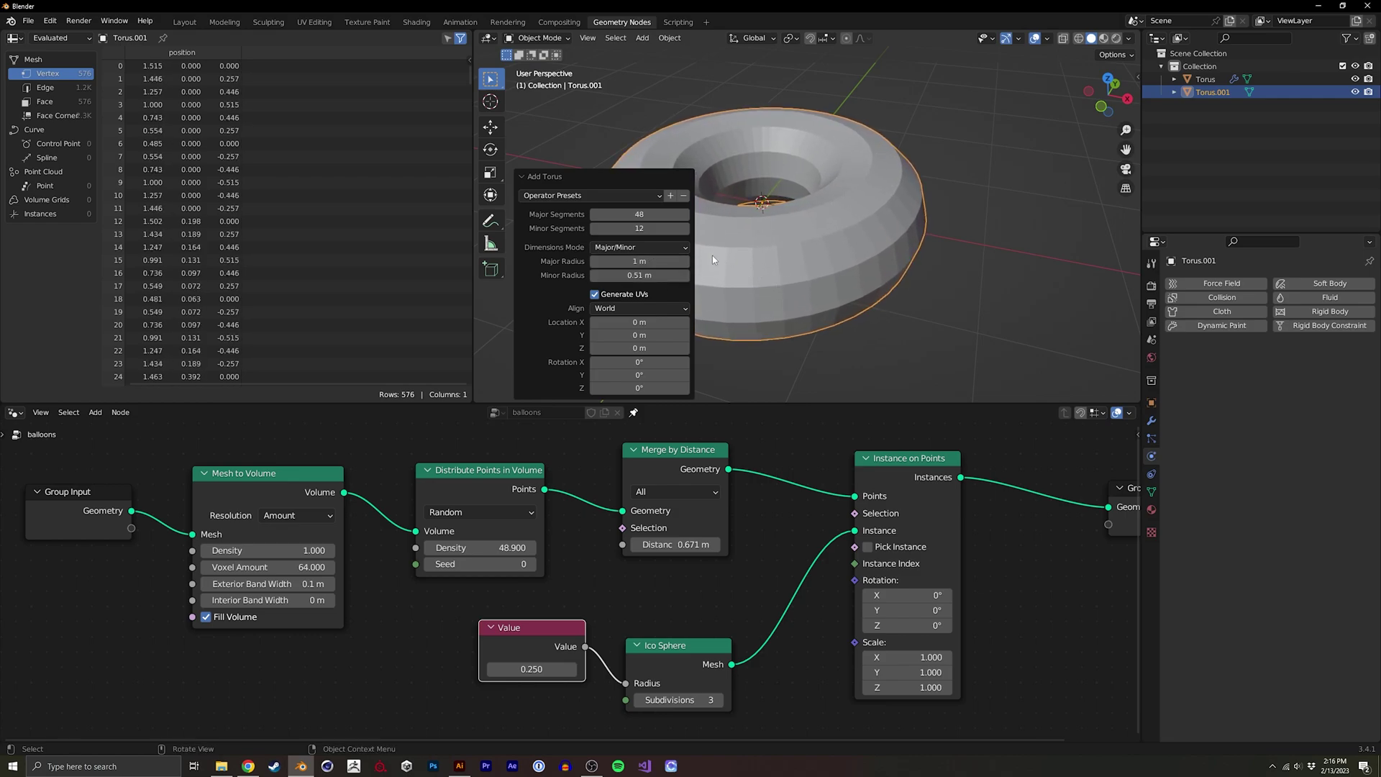
- Refine the new torus to 46 minor segments and somewhat more than 96 major segments
{"action": "left_click", "coordinate": [639, 214]}
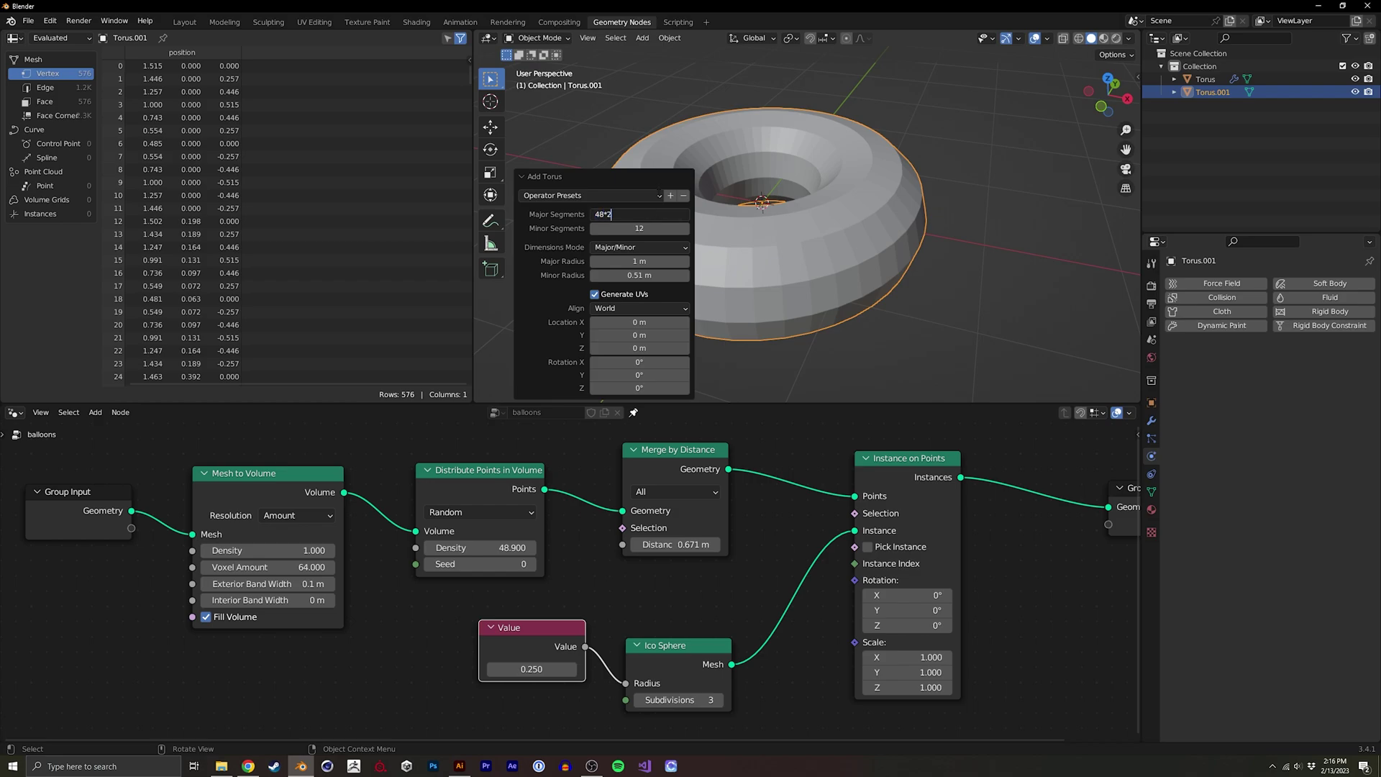
{"action": "key", "text": "Return"}
{"action": "double_click", "coordinate": [654, 229]}
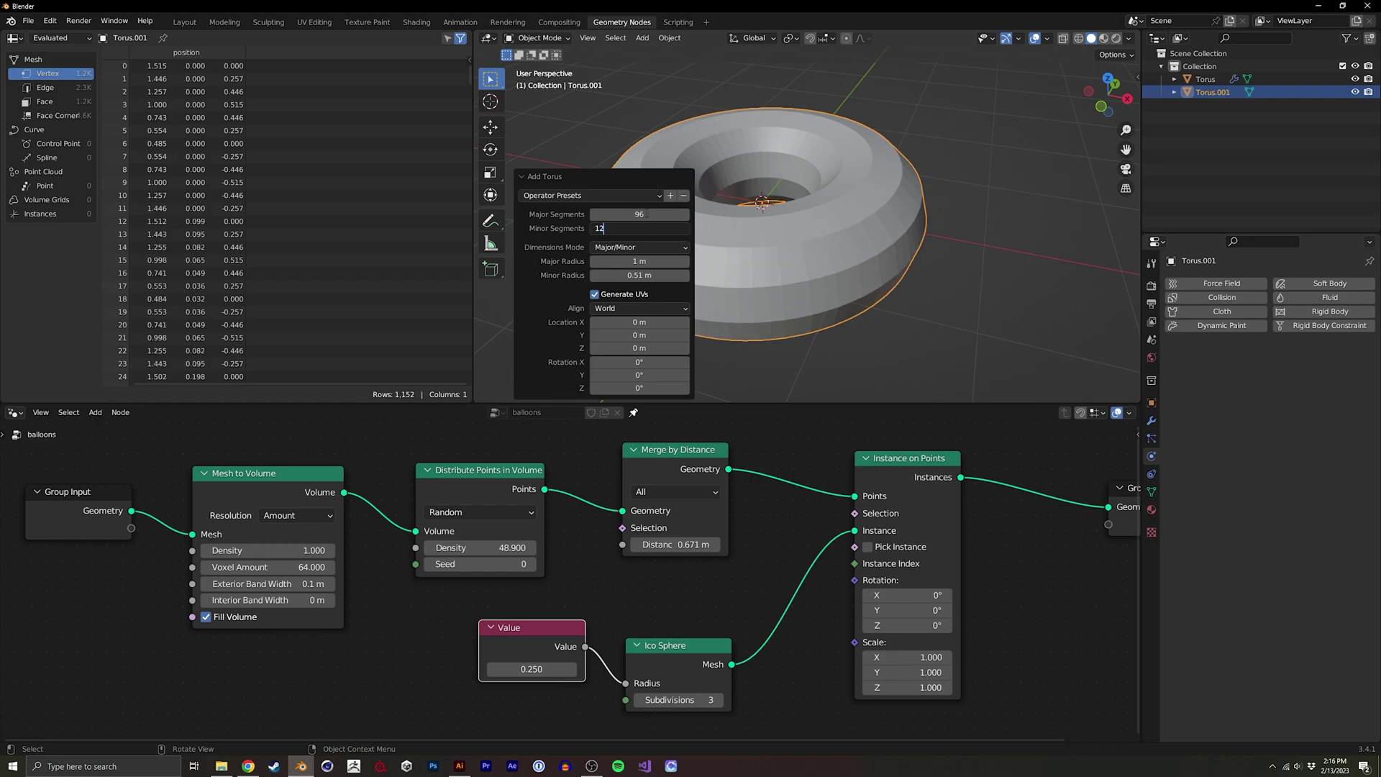
{"action": "type", "text": "*2"}
{"action": "key", "text": "Return"}
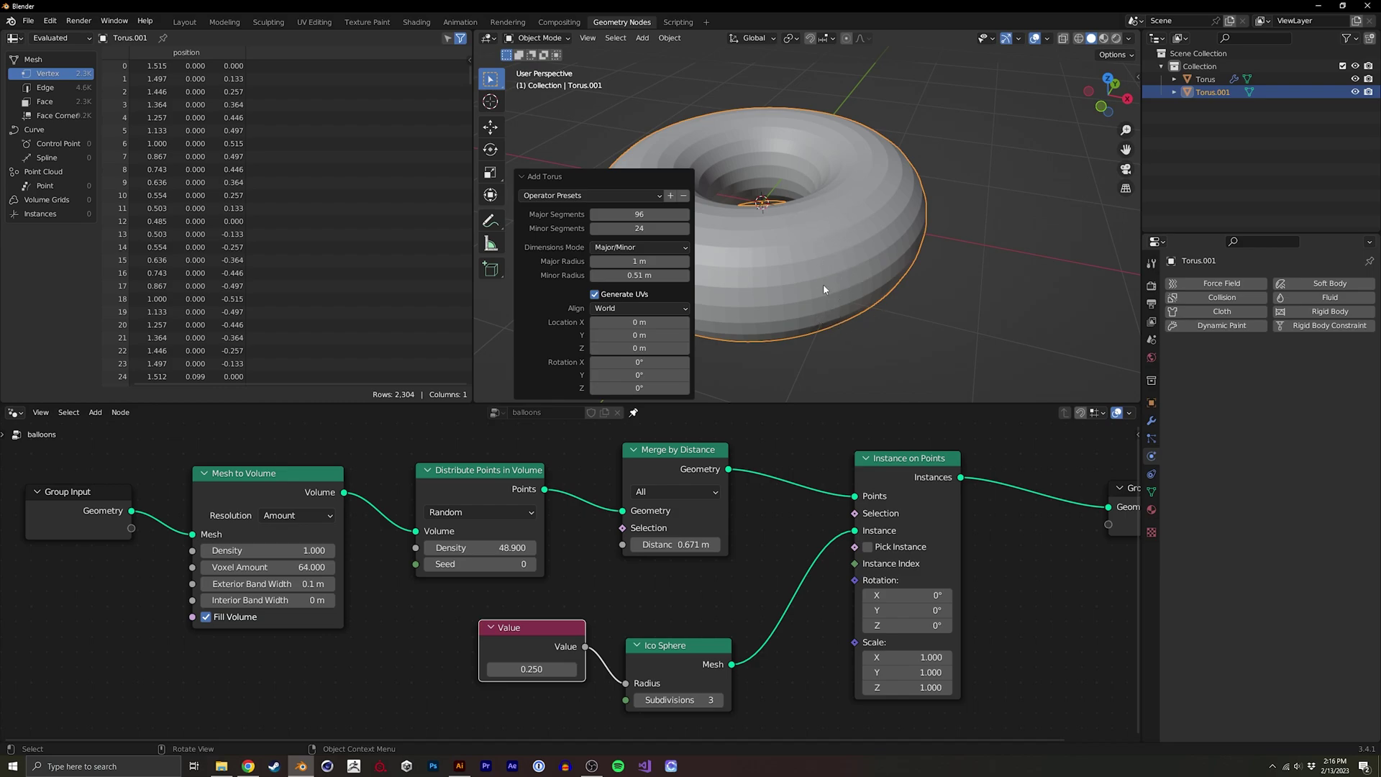
{"action": "left_click", "coordinate": [650, 228]}
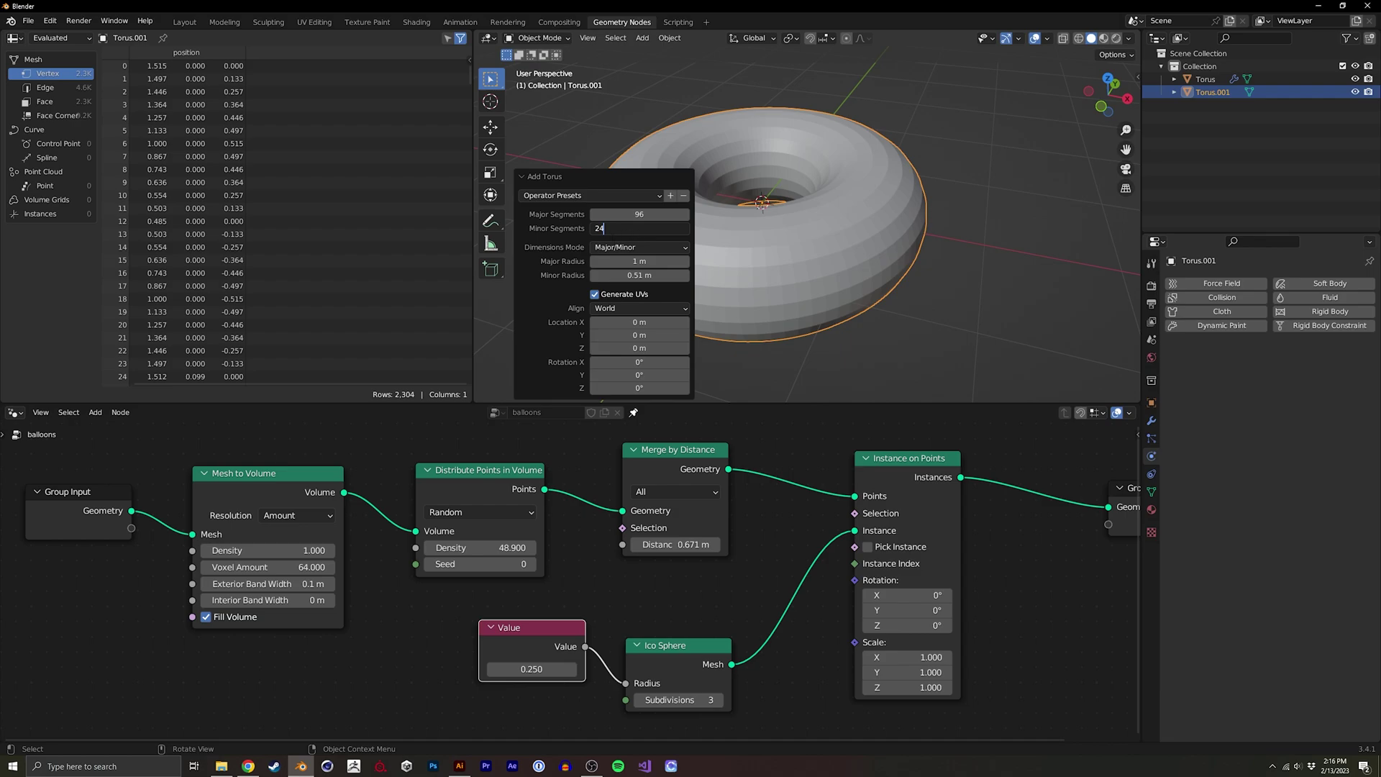
{"action": "key", "text": "BackSpace"}
{"action": "key", "text": "BackSpace"}
{"action": "type", "text": "46"}
{"action": "key", "text": "Return"}
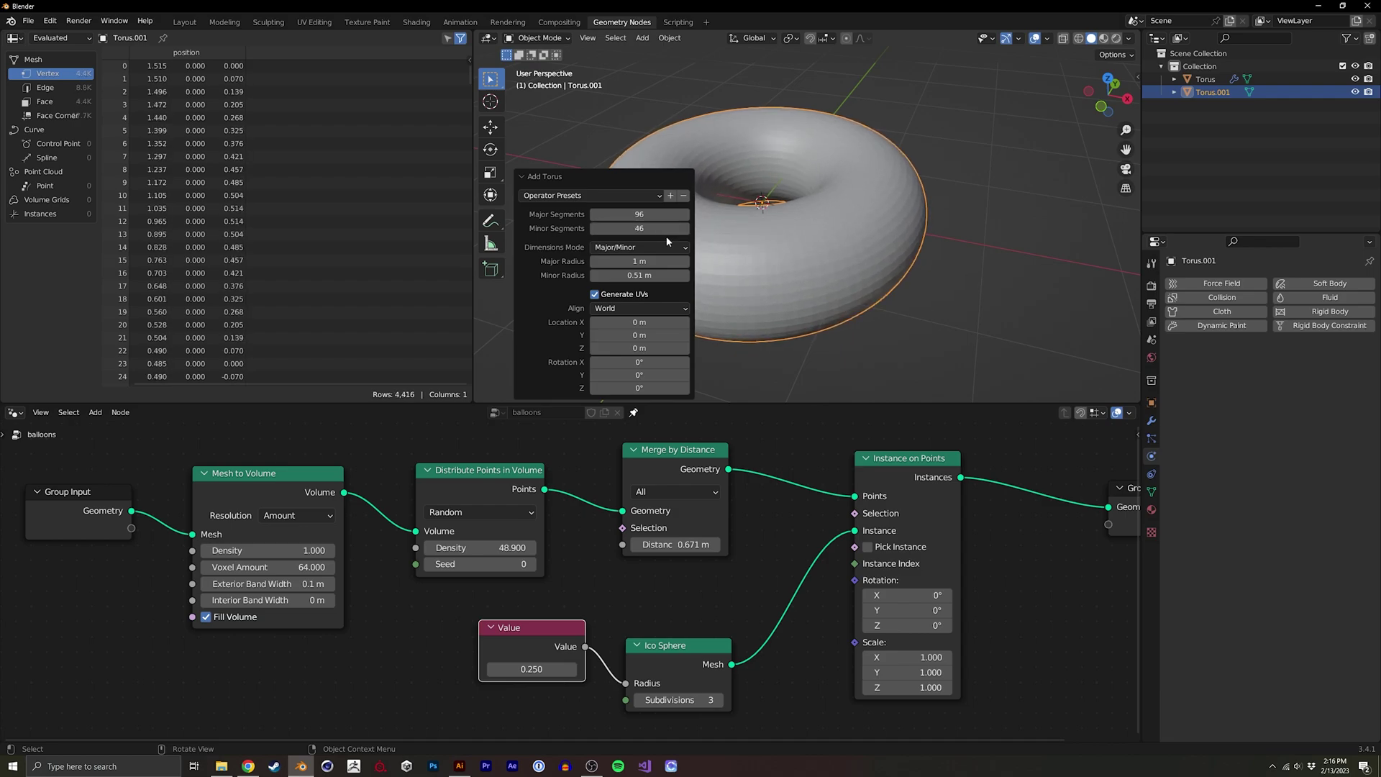
{"action": "left_click_drag", "start_coordinate": [649, 216], "coordinate": [680, 216]}
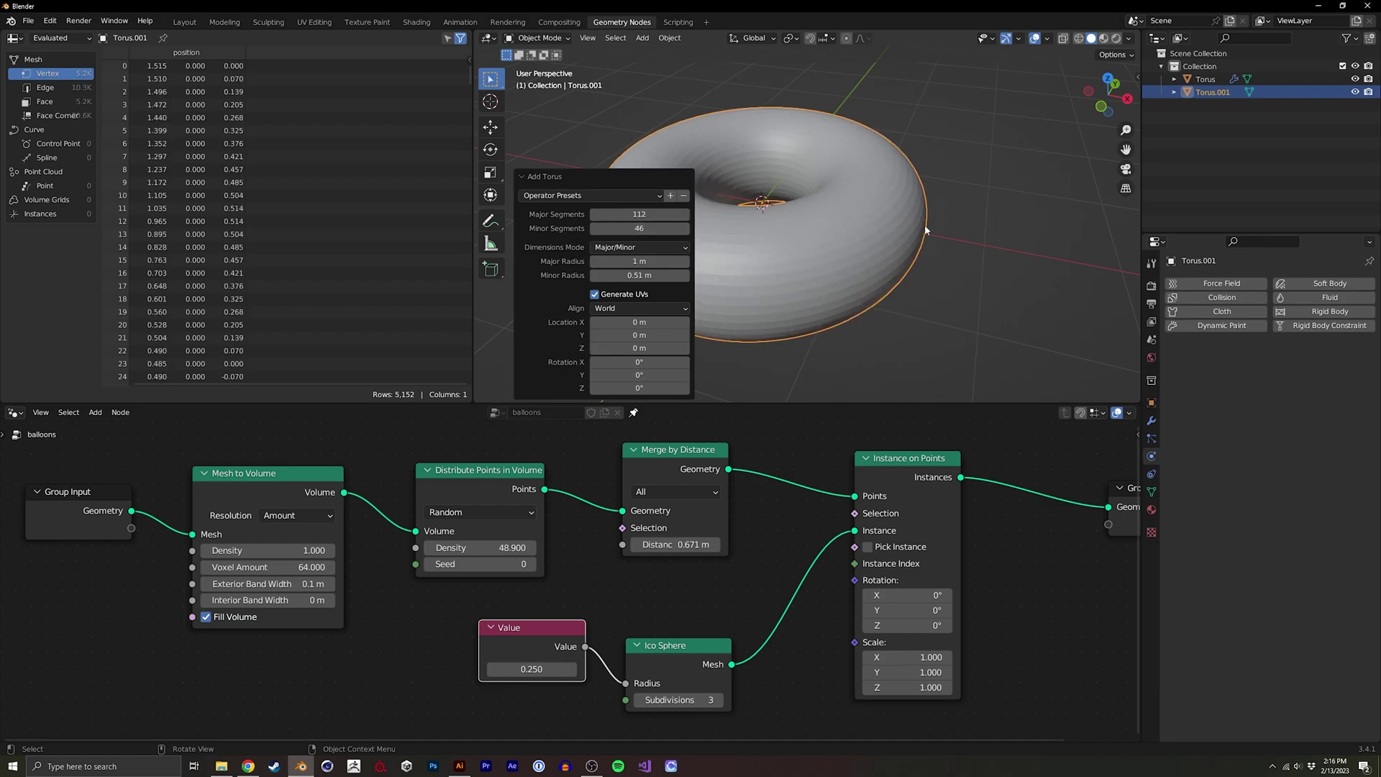
{"action": "left_click", "coordinate": [957, 270]}
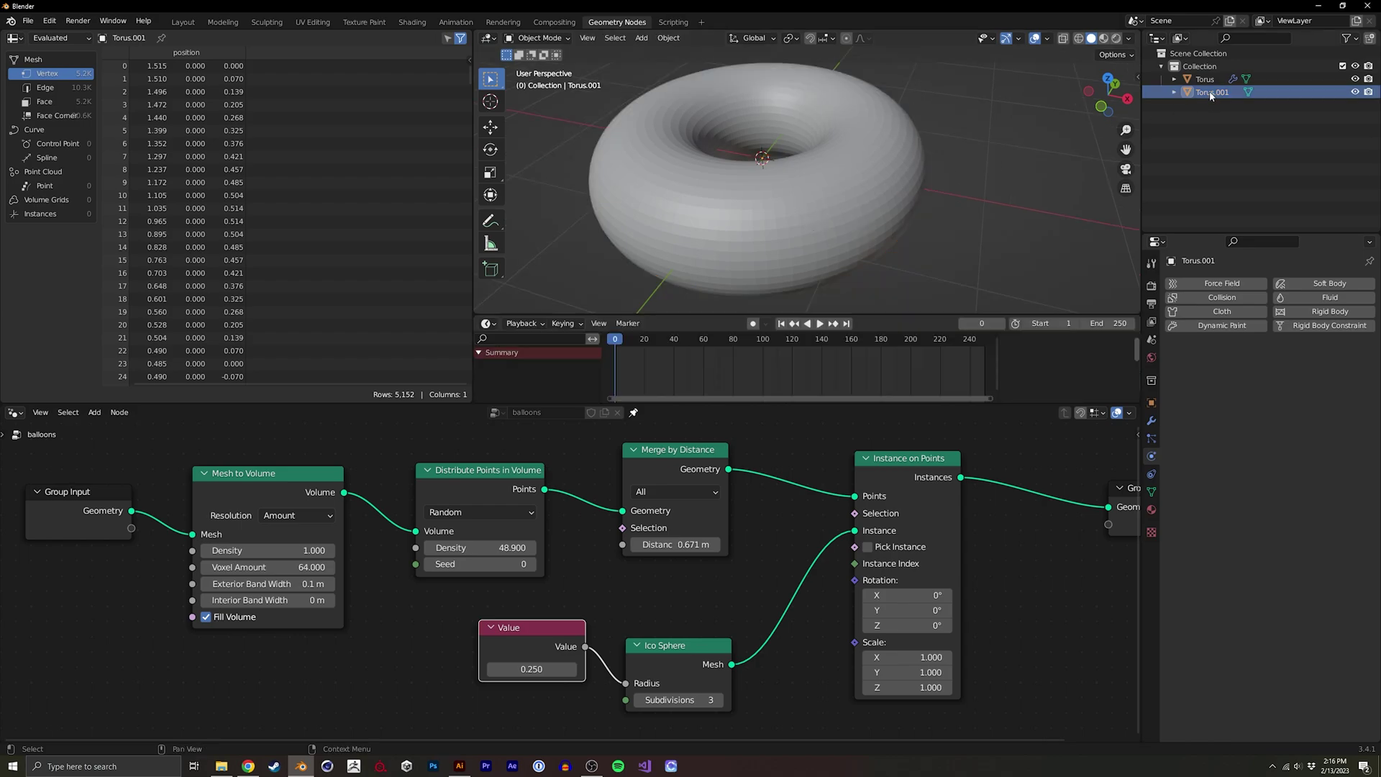
- Change the viewport display of the second torus, Torus.001, to Wire
{"action": "left_click", "coordinate": [1213, 92]}
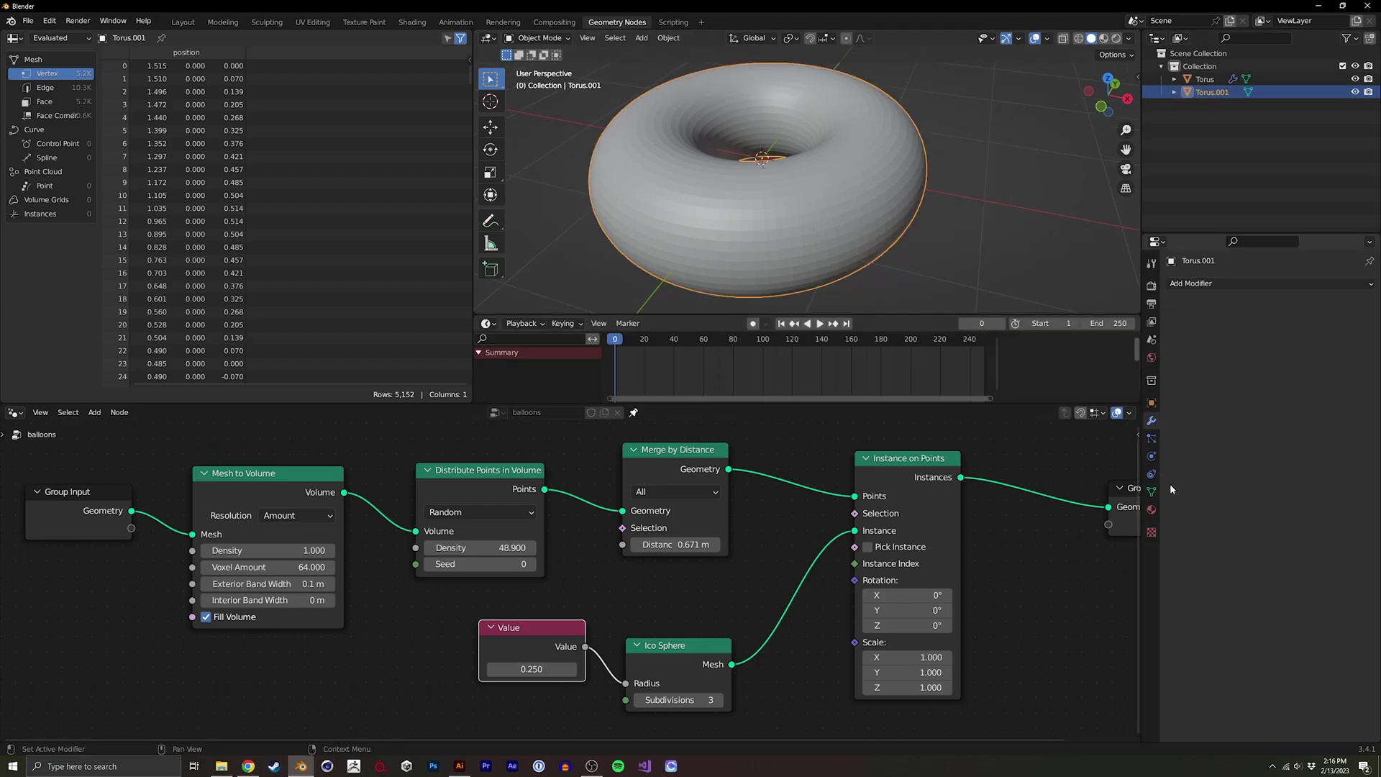
{"action": "left_click", "coordinate": [1151, 403]}
{"action": "left_click", "coordinate": [1198, 554]}
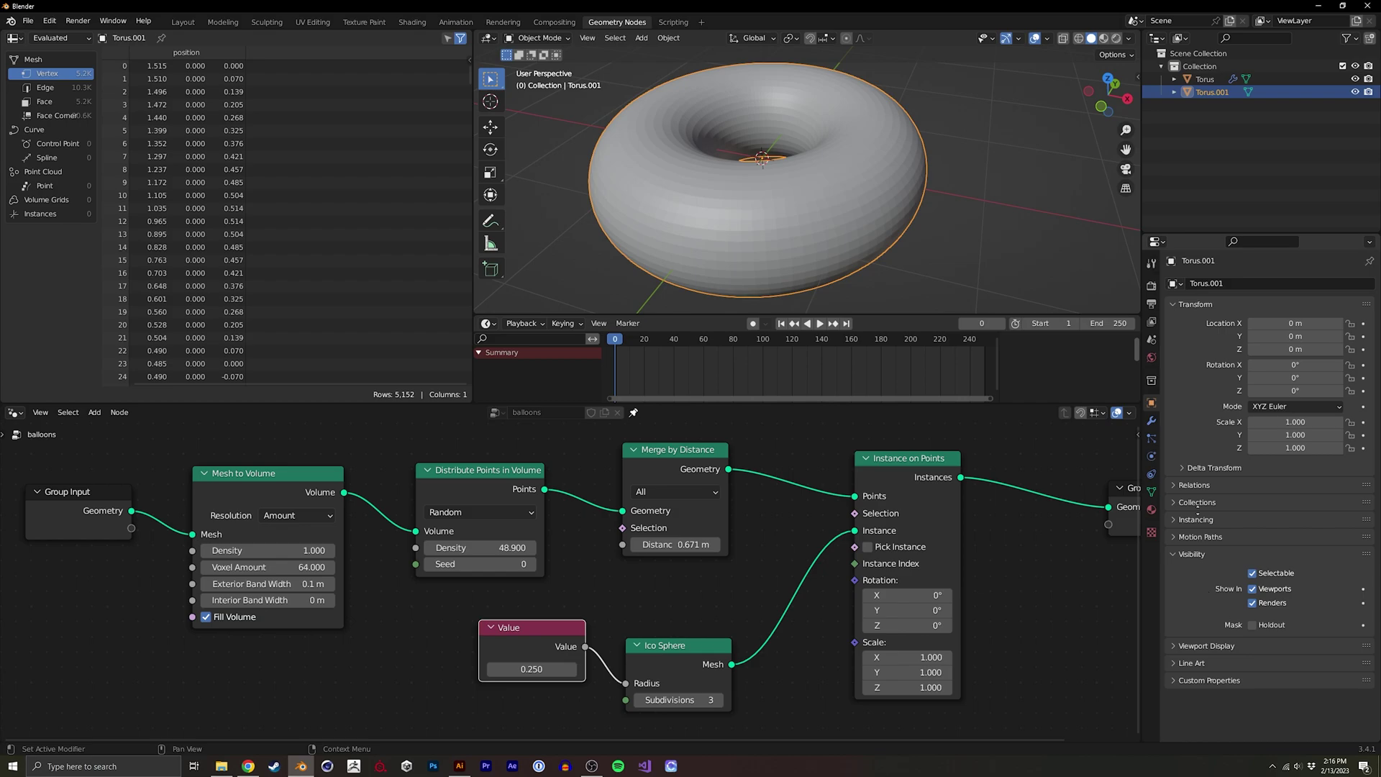
{"action": "left_click", "coordinate": [1190, 645]}
{"action": "scroll", "coordinate": [1231, 651], "scroll_direction": "down", "scroll_amount": 4}
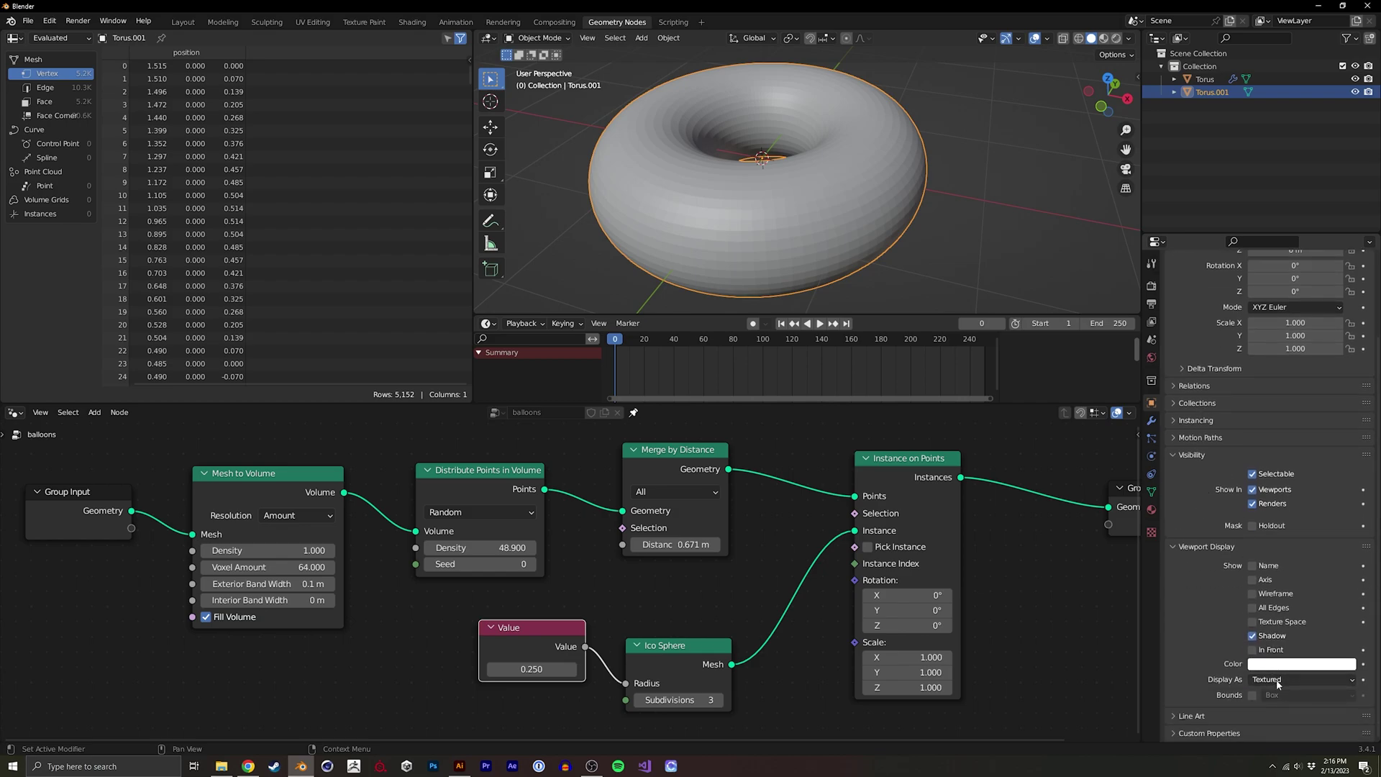
{"action": "left_click", "coordinate": [1278, 681]}
{"action": "left_click", "coordinate": [1278, 652]}
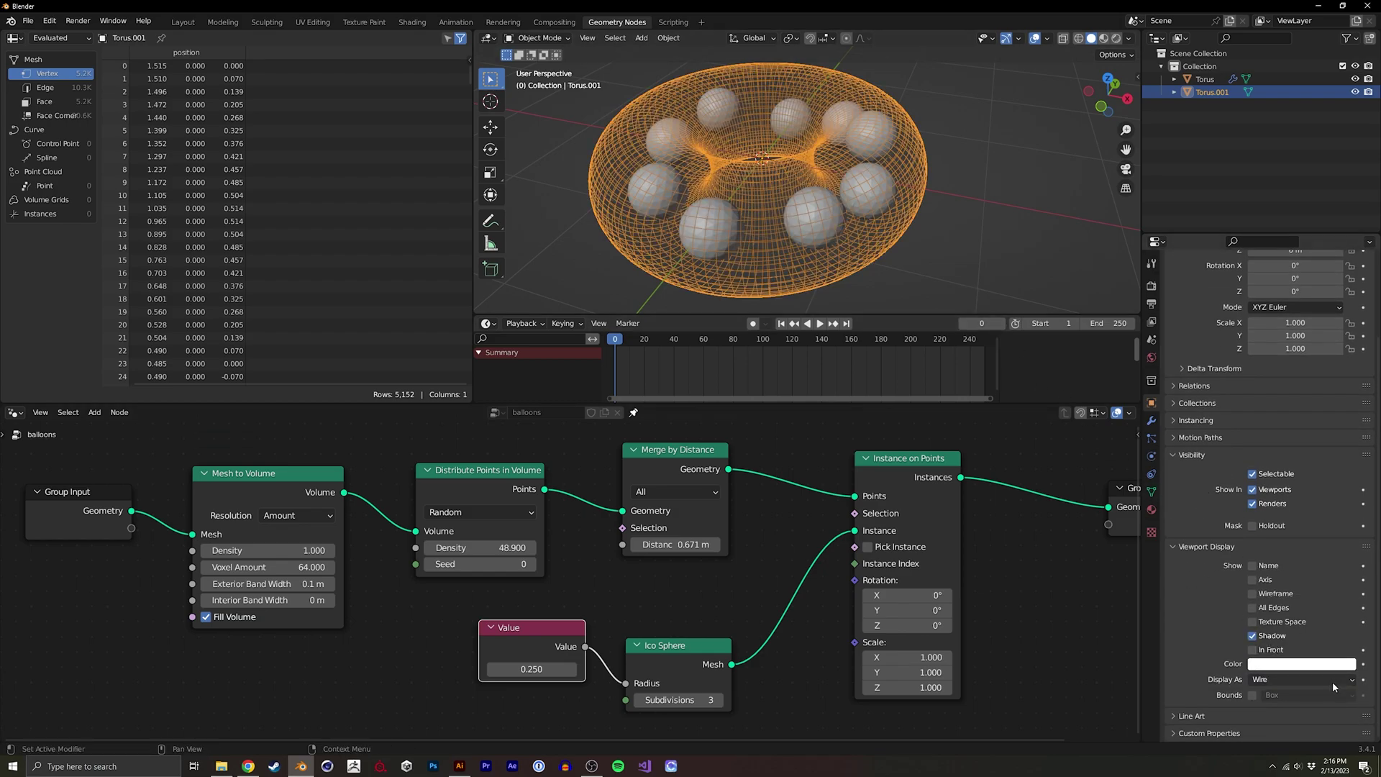
- Flip the normals of the entire wireframe torus mesh in Edit Mode, return to Object Mode and deselect it
{"action": "key", "text": "Tab"}
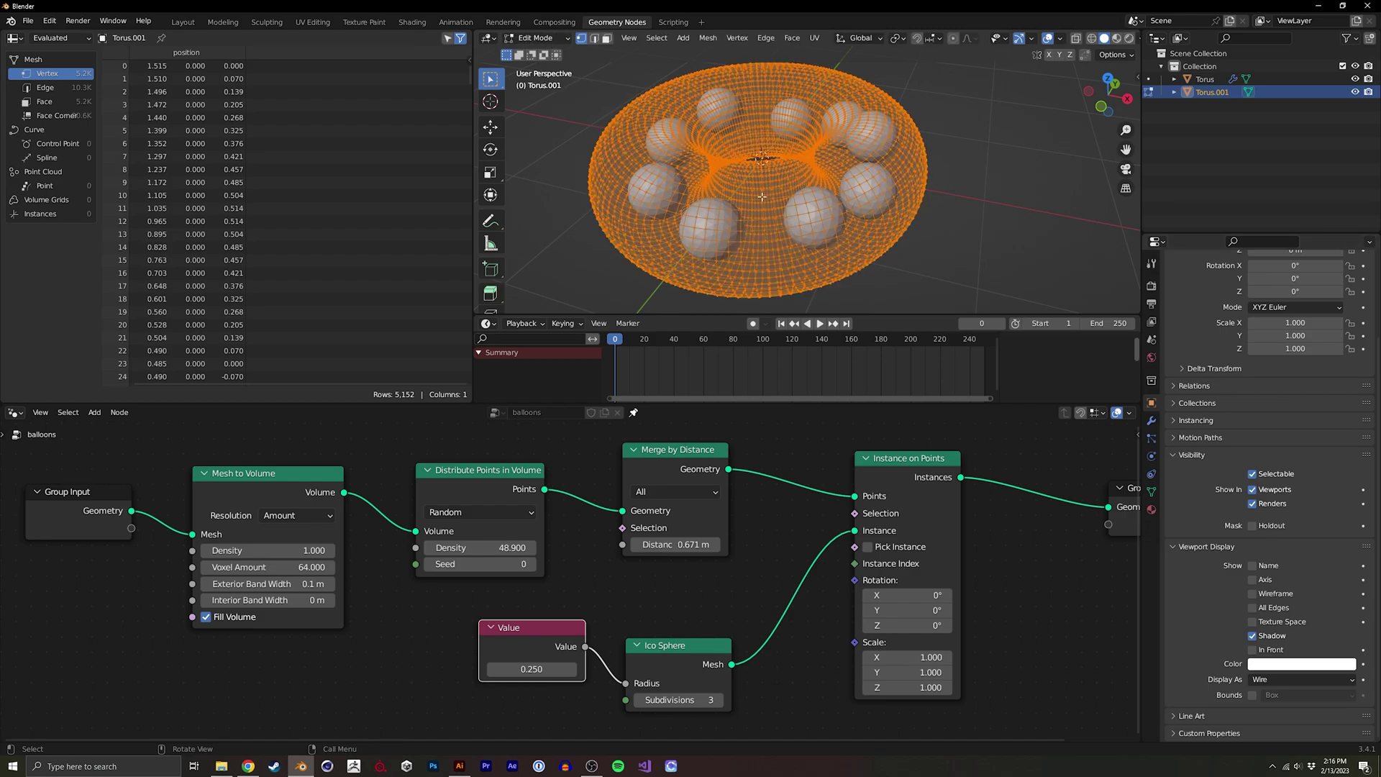
{"action": "key", "text": "alt+a"}
{"action": "key", "text": "a"}
{"action": "key", "text": "F3"}
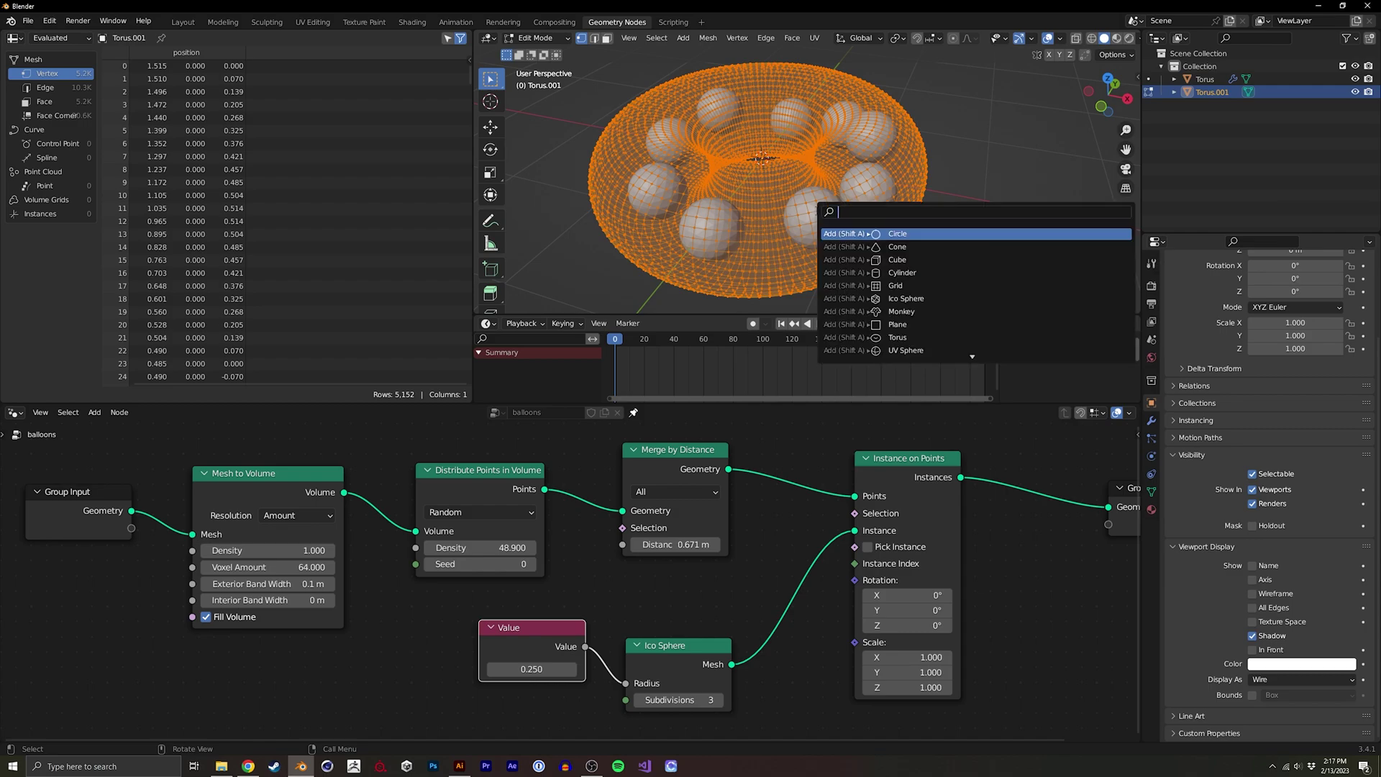
{"action": "type", "text": "fklu"}
{"action": "key", "text": "BackSpace"}
{"action": "key", "text": "BackSpace"}
{"action": "key", "text": "BackSpace"}
{"action": "type", "text": "lip"}
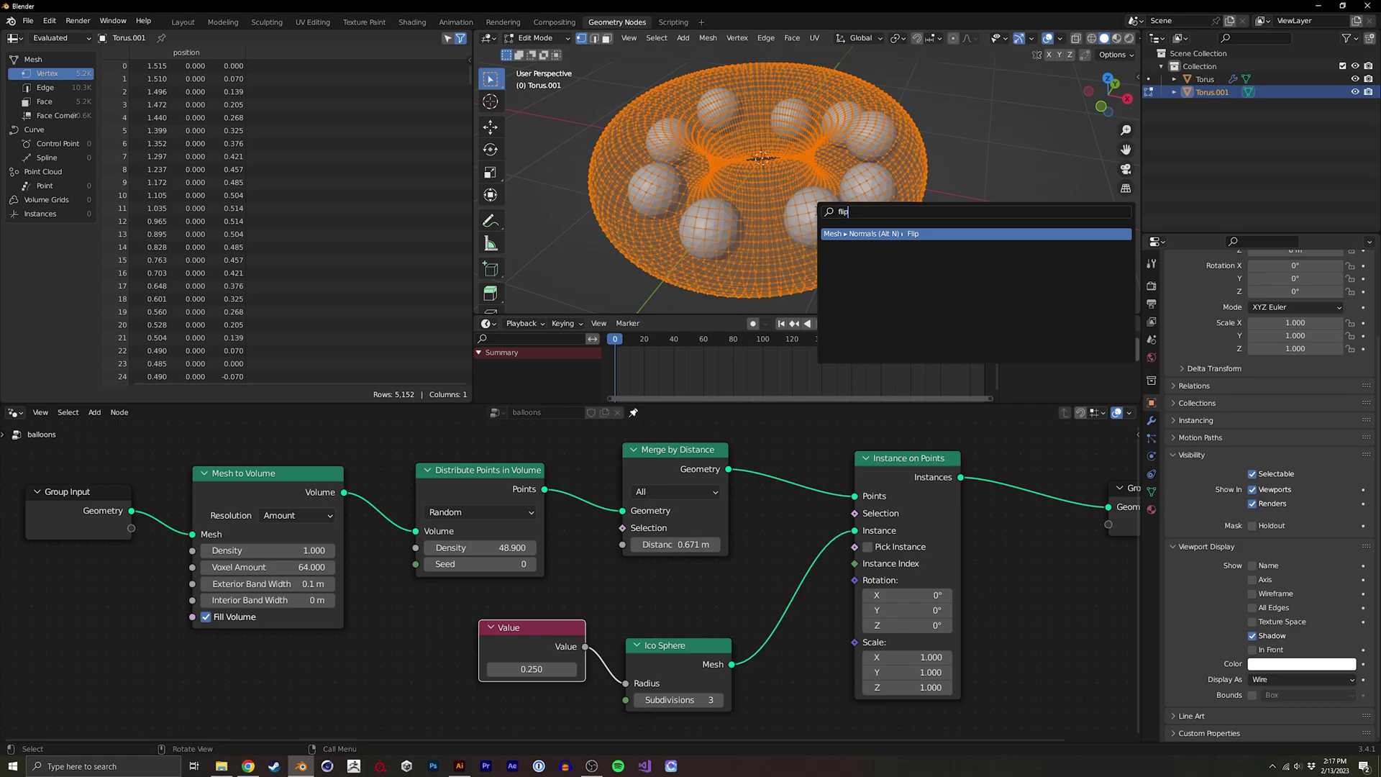
{"action": "key", "text": "Return"}
{"action": "key", "text": "Tab"}
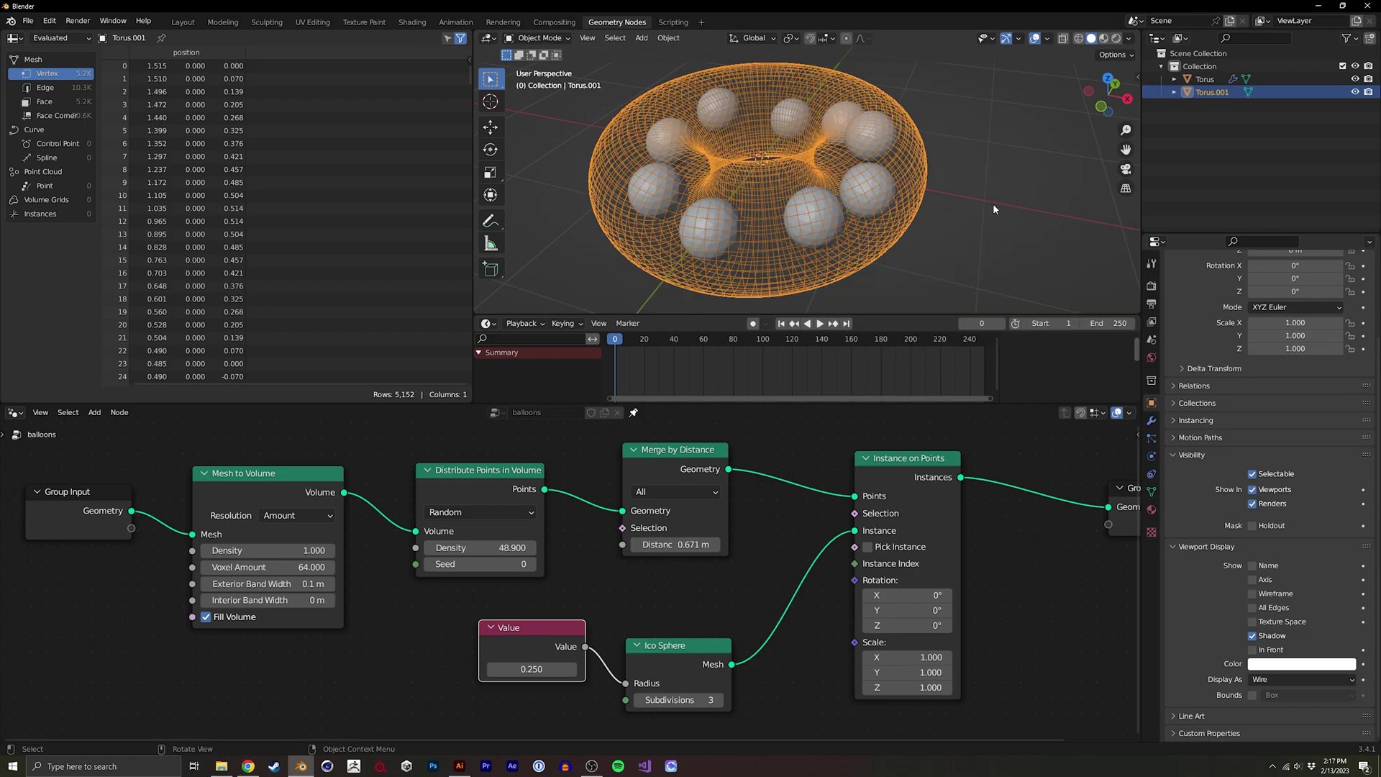
{"action": "left_click", "coordinate": [993, 208]}
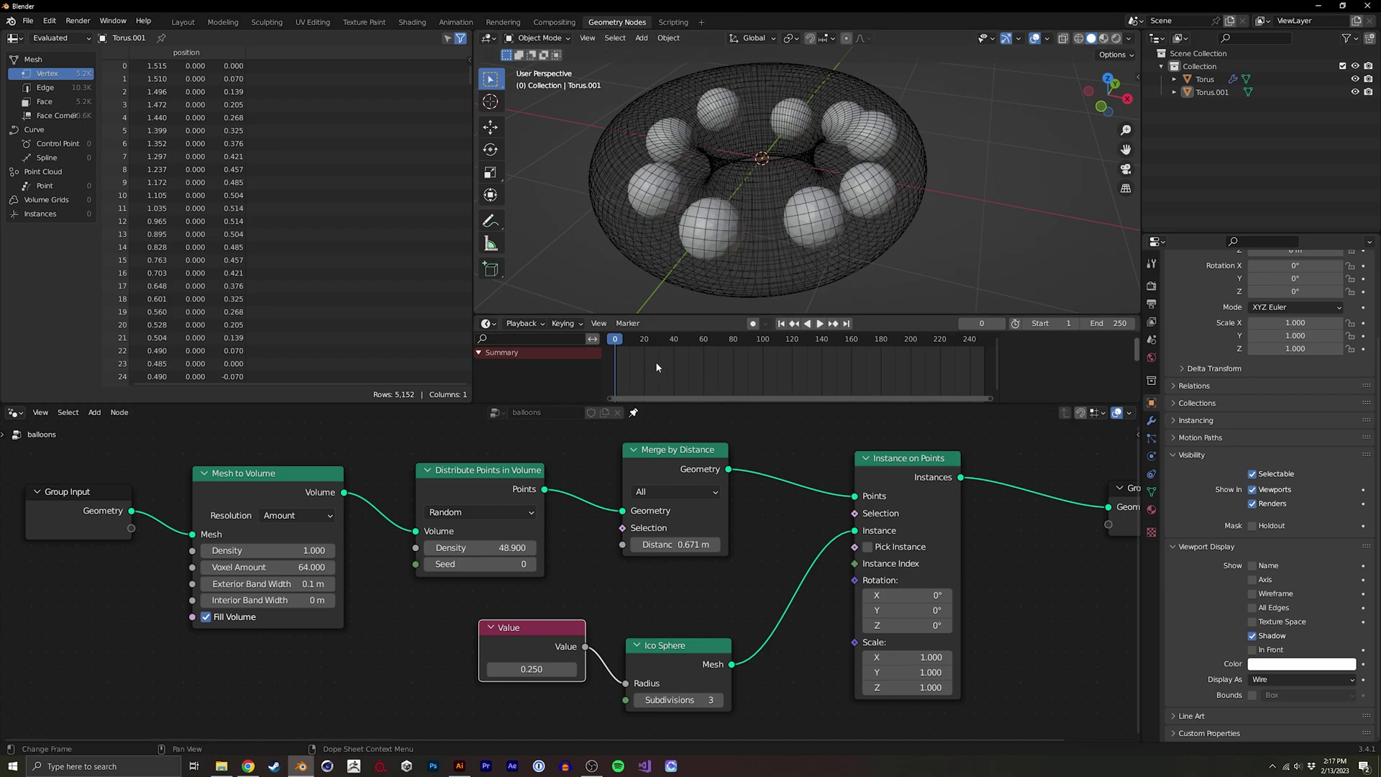
- Play the animation briefly to test the cloth simulation and return to the start frame
{"action": "key", "text": "space"}
{"action": "key", "text": "space"}
{"action": "left_click_drag", "start_coordinate": [649, 342], "coordinate": [607, 343]}
{"action": "key", "text": "space"}
{"action": "key", "text": "Escape"}
- Insert a Realize Instances node between Instance on Points and Group Output in the Torus node tree, and play the simulation briefly
{"action": "left_click", "coordinate": [1152, 422]}
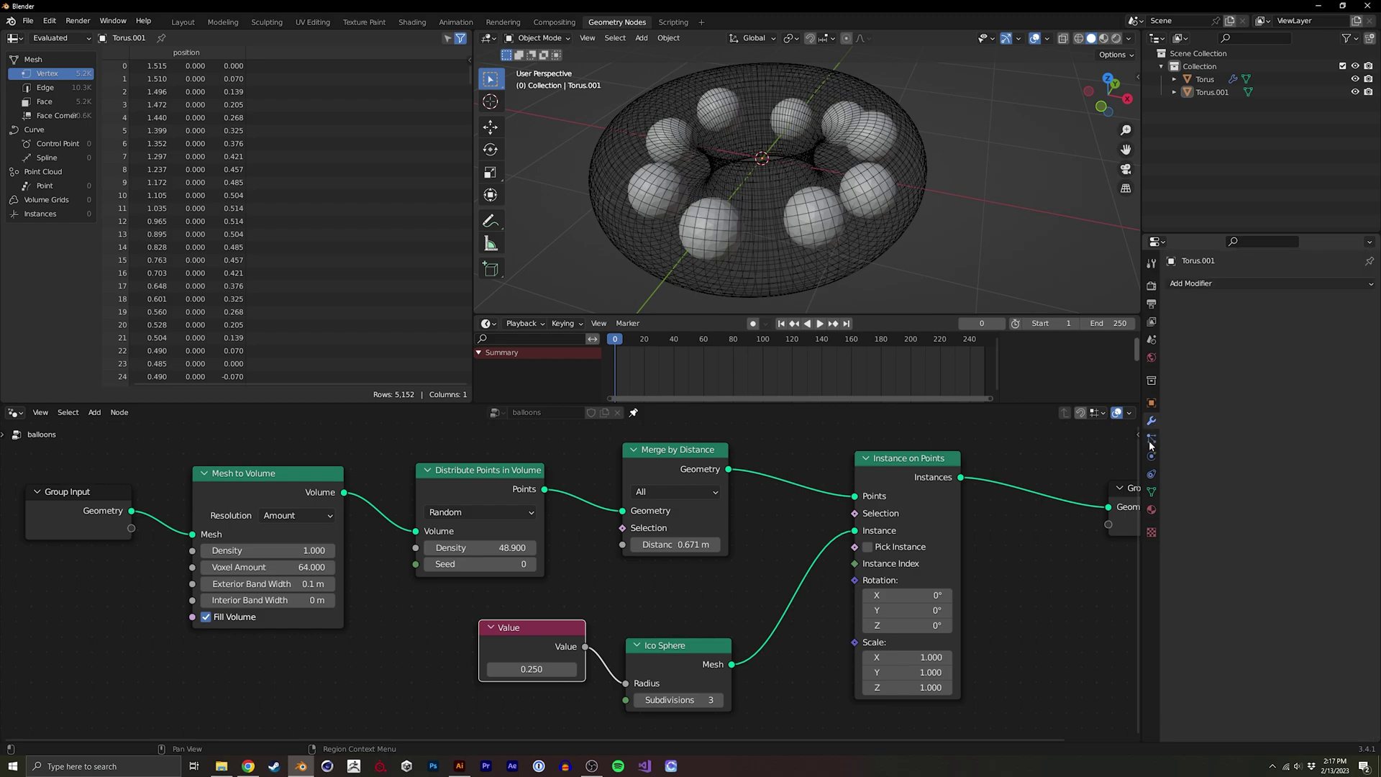
{"action": "left_click", "coordinate": [821, 181]}
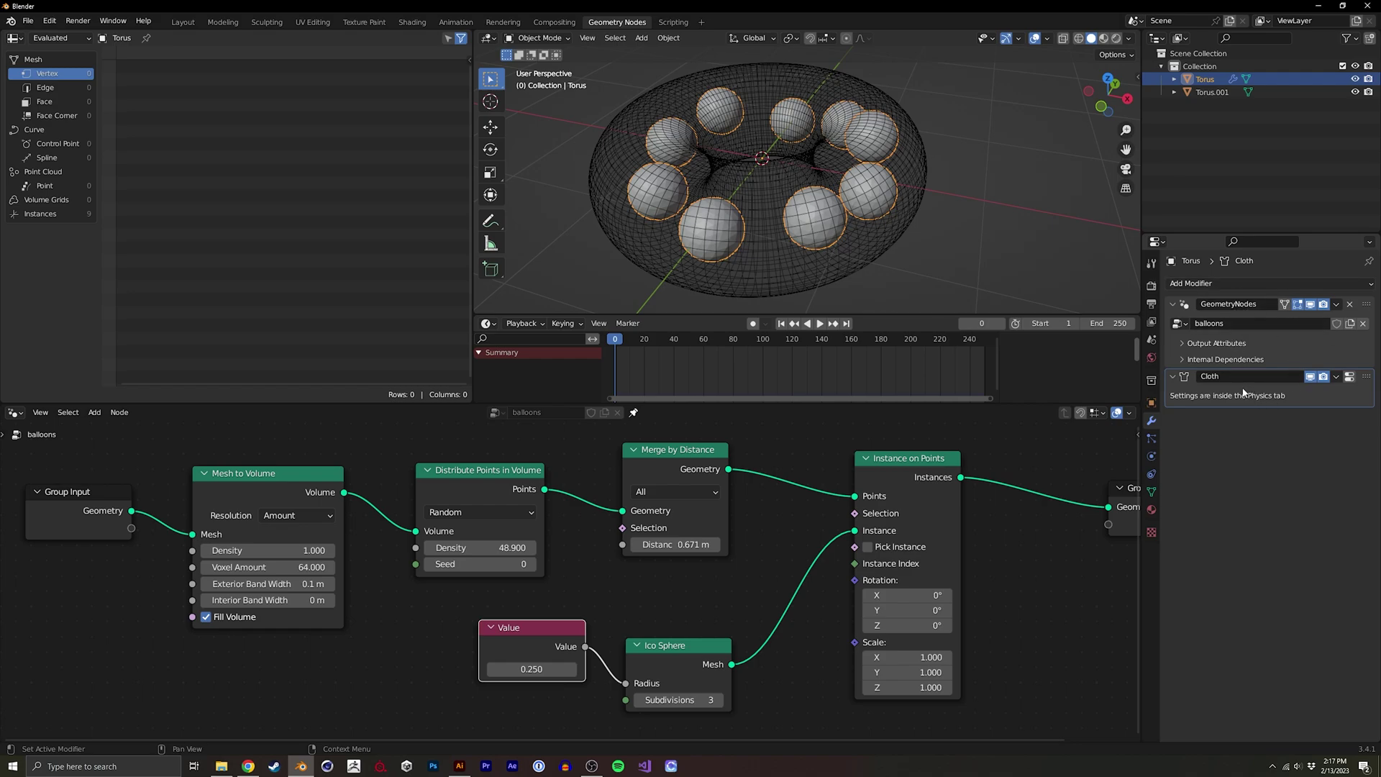
{"action": "middle_click_drag", "start_coordinate": [1022, 538], "coordinate": [734, 546]}
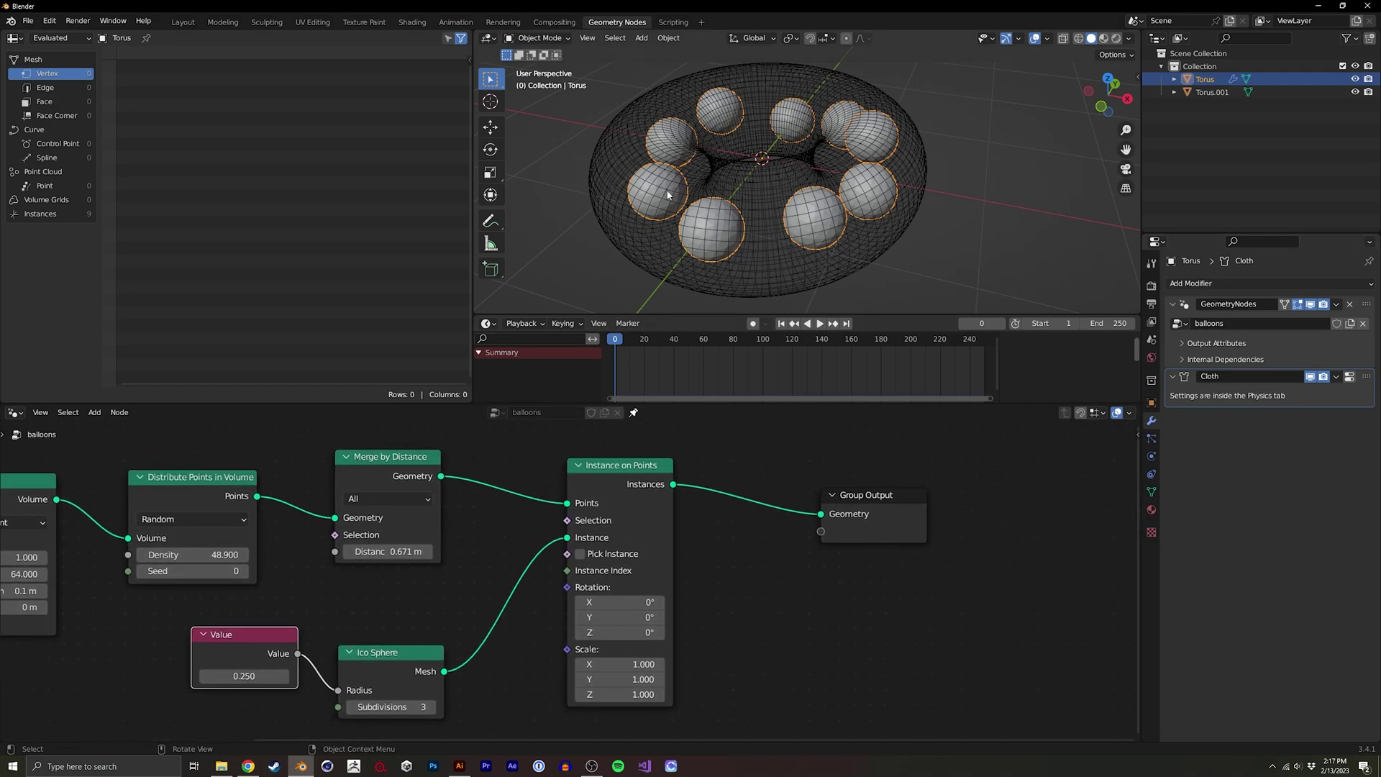
{"action": "key", "text": "shift+a"}
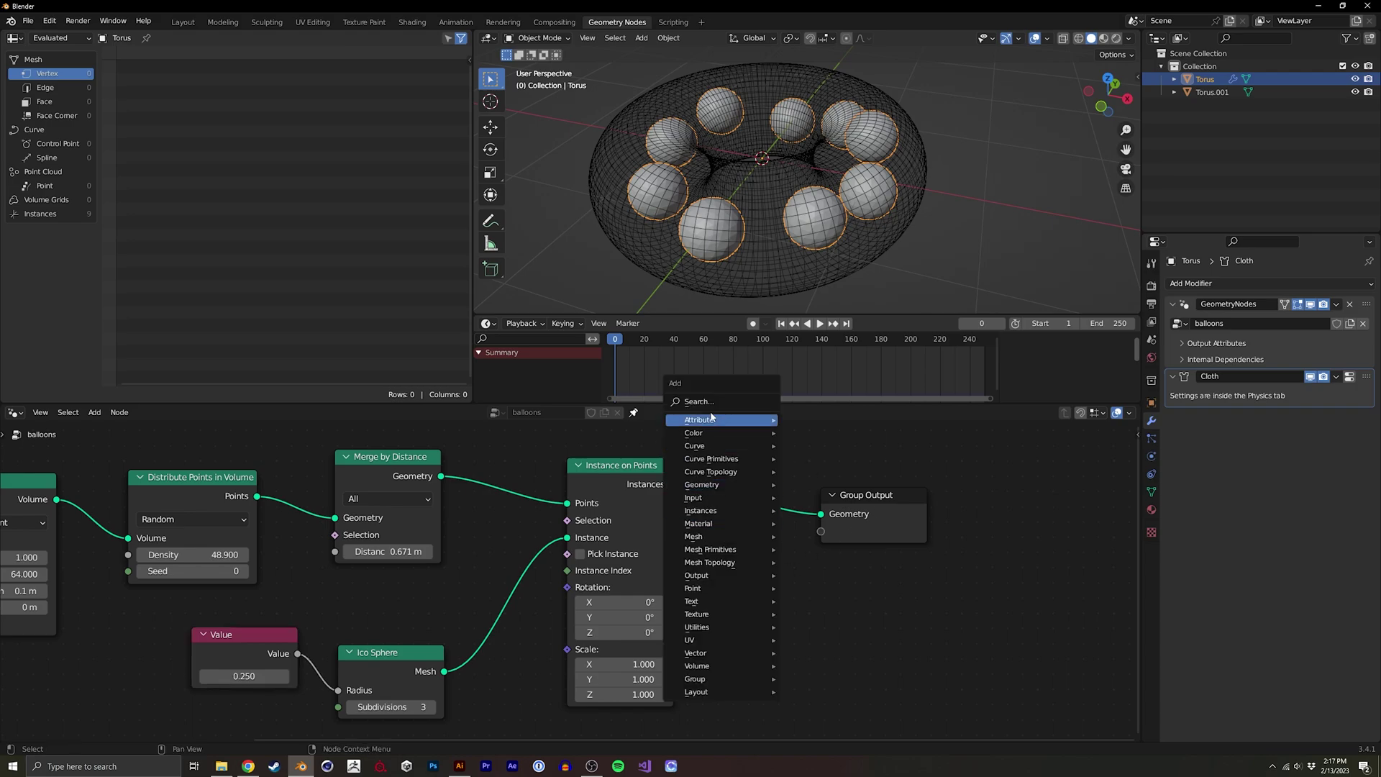
{"action": "type", "text": "real"}
{"action": "key", "text": "Return"}
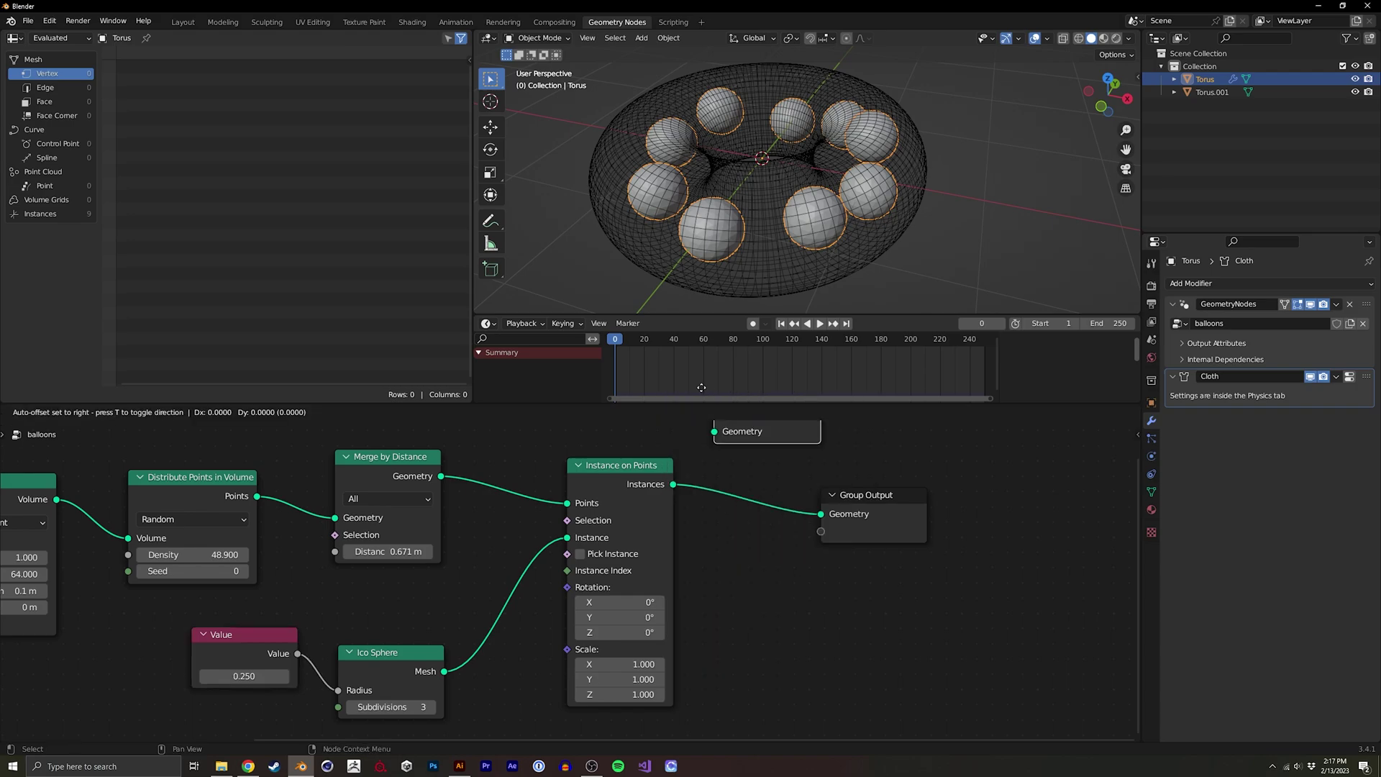
{"action": "left_click", "coordinate": [816, 495]}
{"action": "key", "text": "space"}
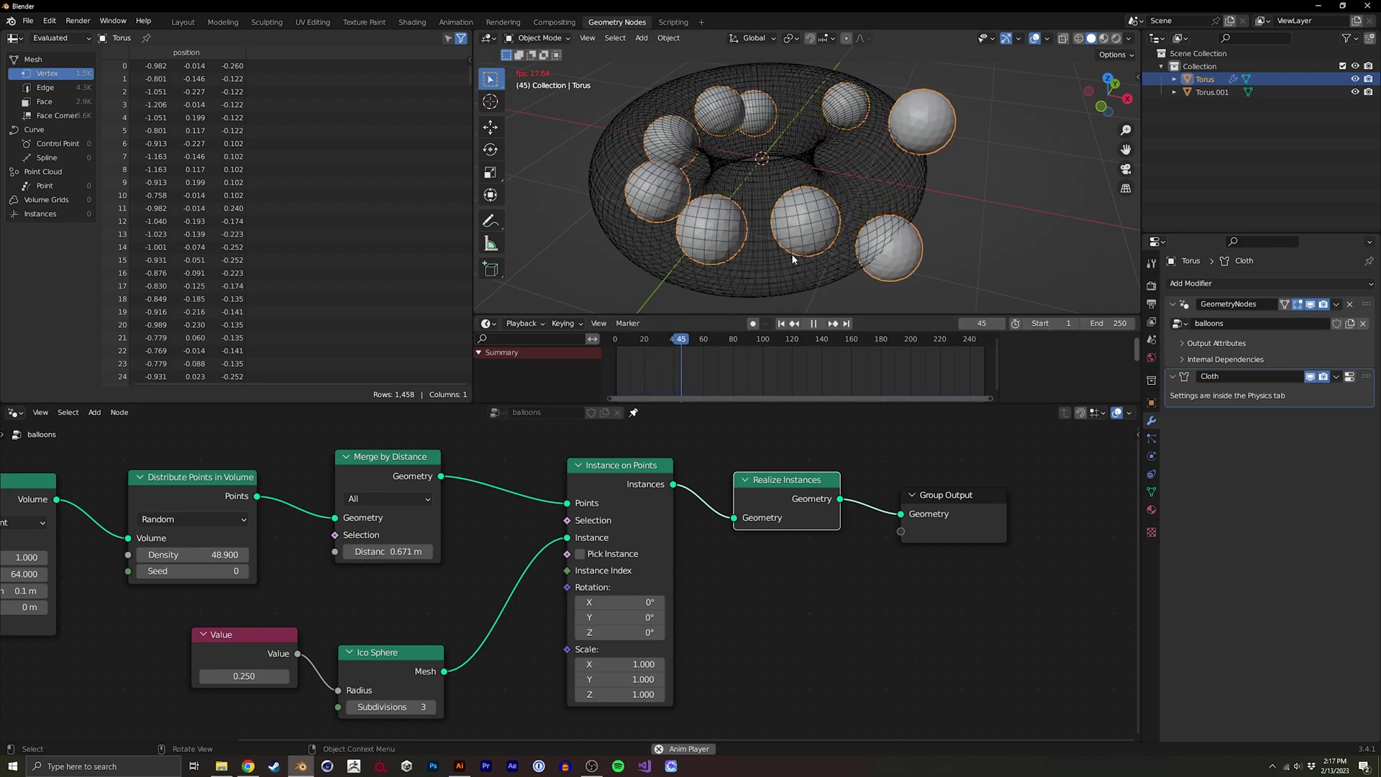
{"action": "key", "text": "space"}
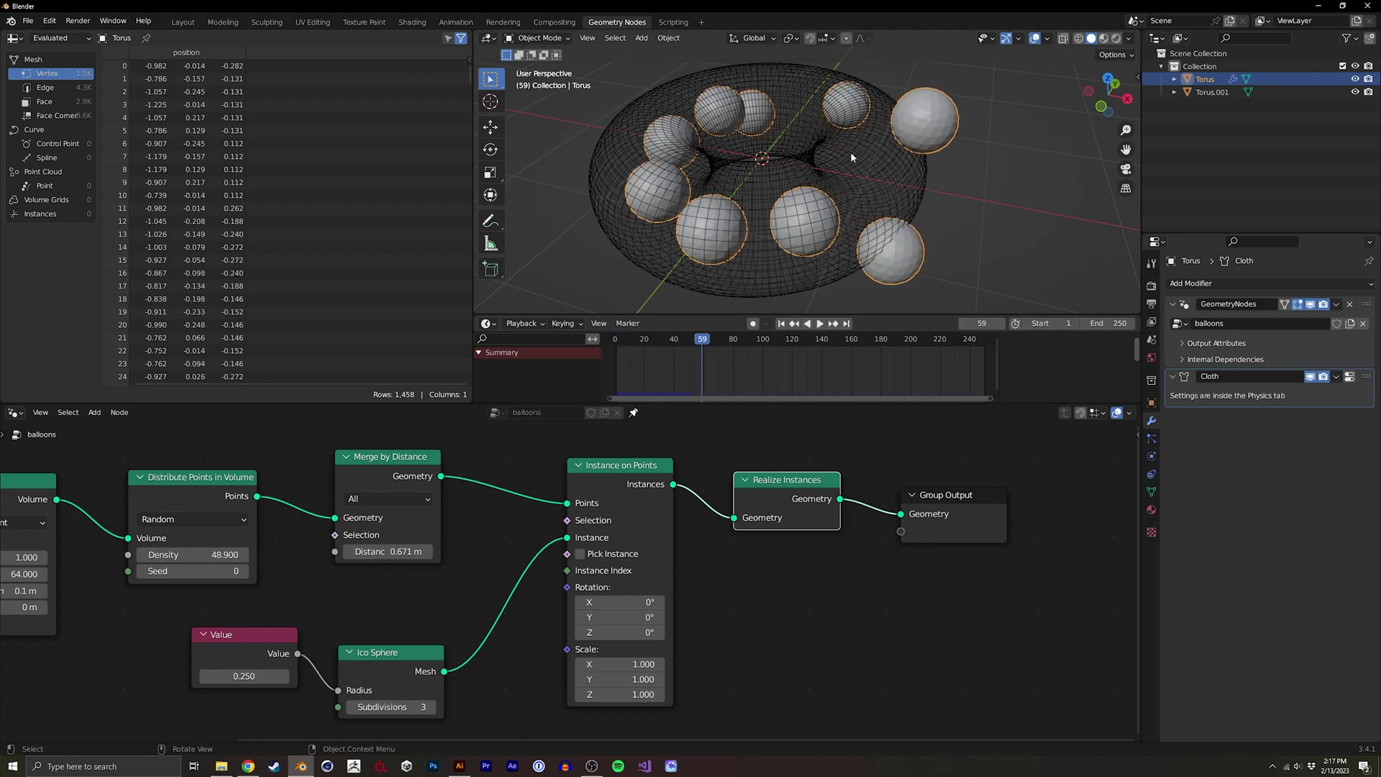
- Add Collision physics to the wireframe torus, Torus.001
{"action": "left_click", "coordinate": [810, 282]}
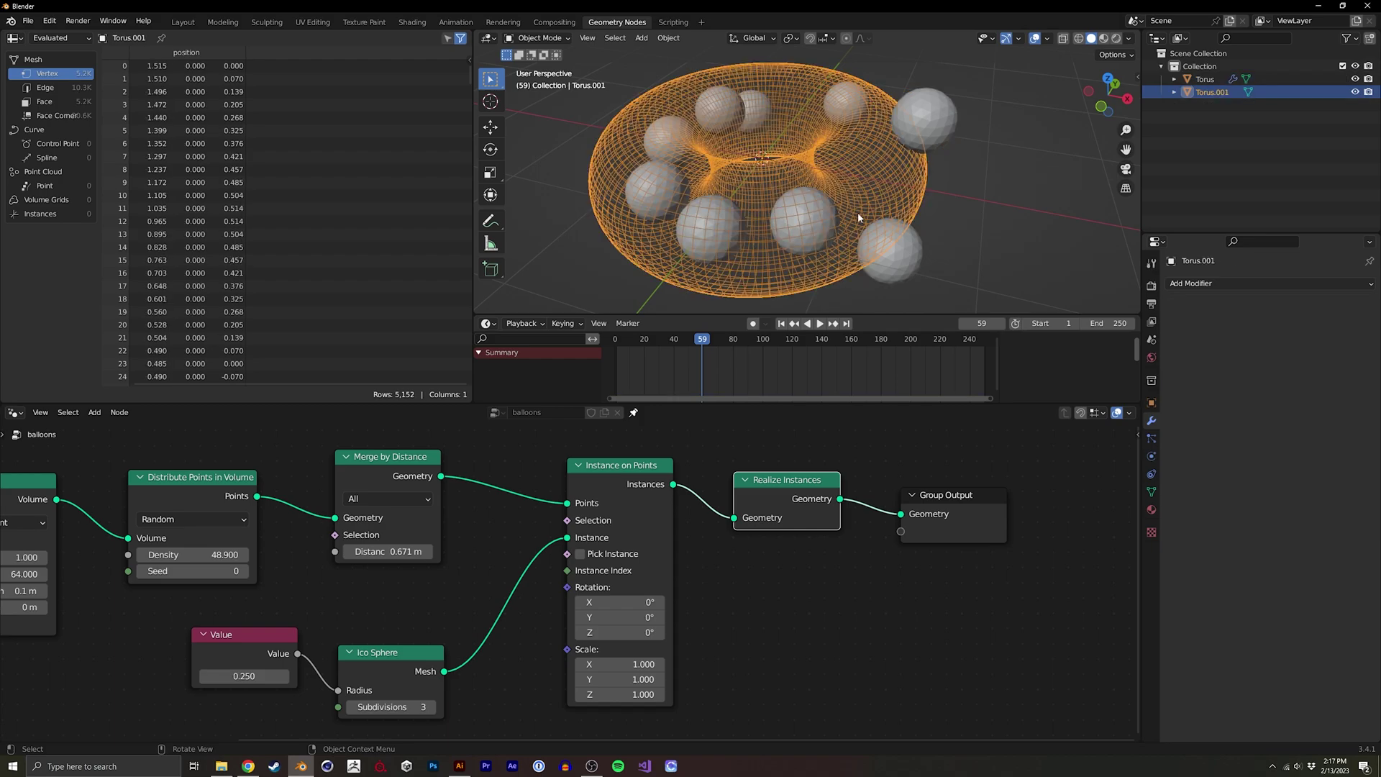
{"action": "left_click", "coordinate": [1151, 455]}
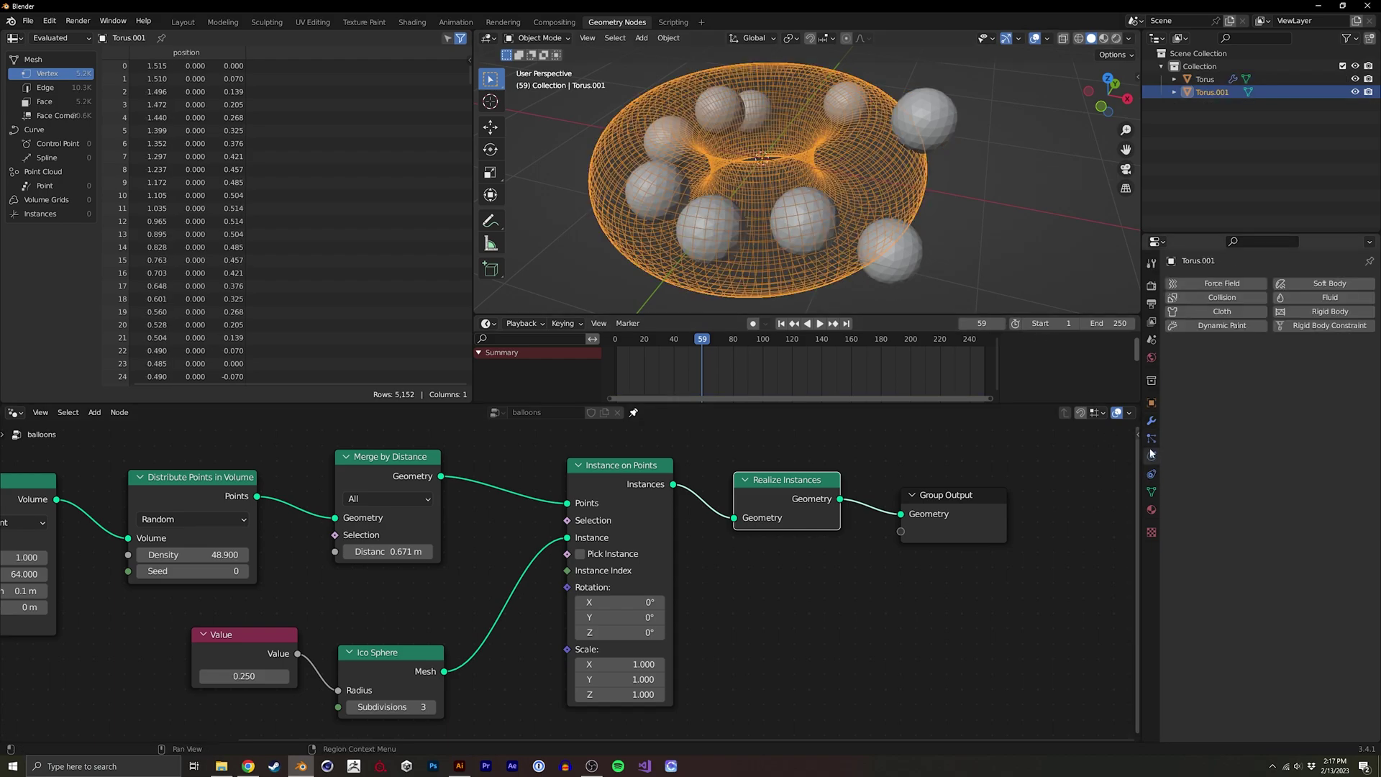
{"action": "left_click", "coordinate": [1201, 301]}
- Play the simulation from frame 0 to test the collision with the wireframe torus, and return to the start frame
{"action": "left_click", "coordinate": [615, 339]}
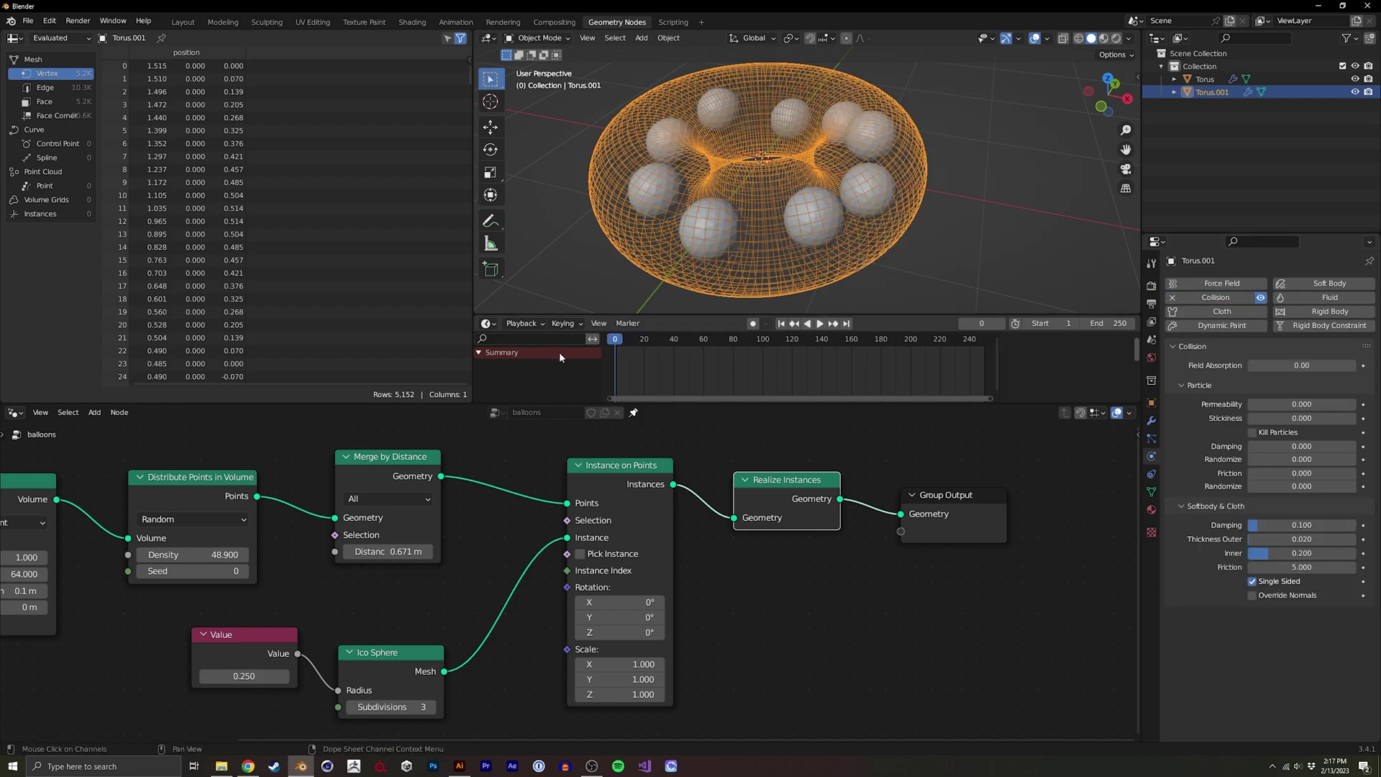
{"action": "key", "text": "space"}
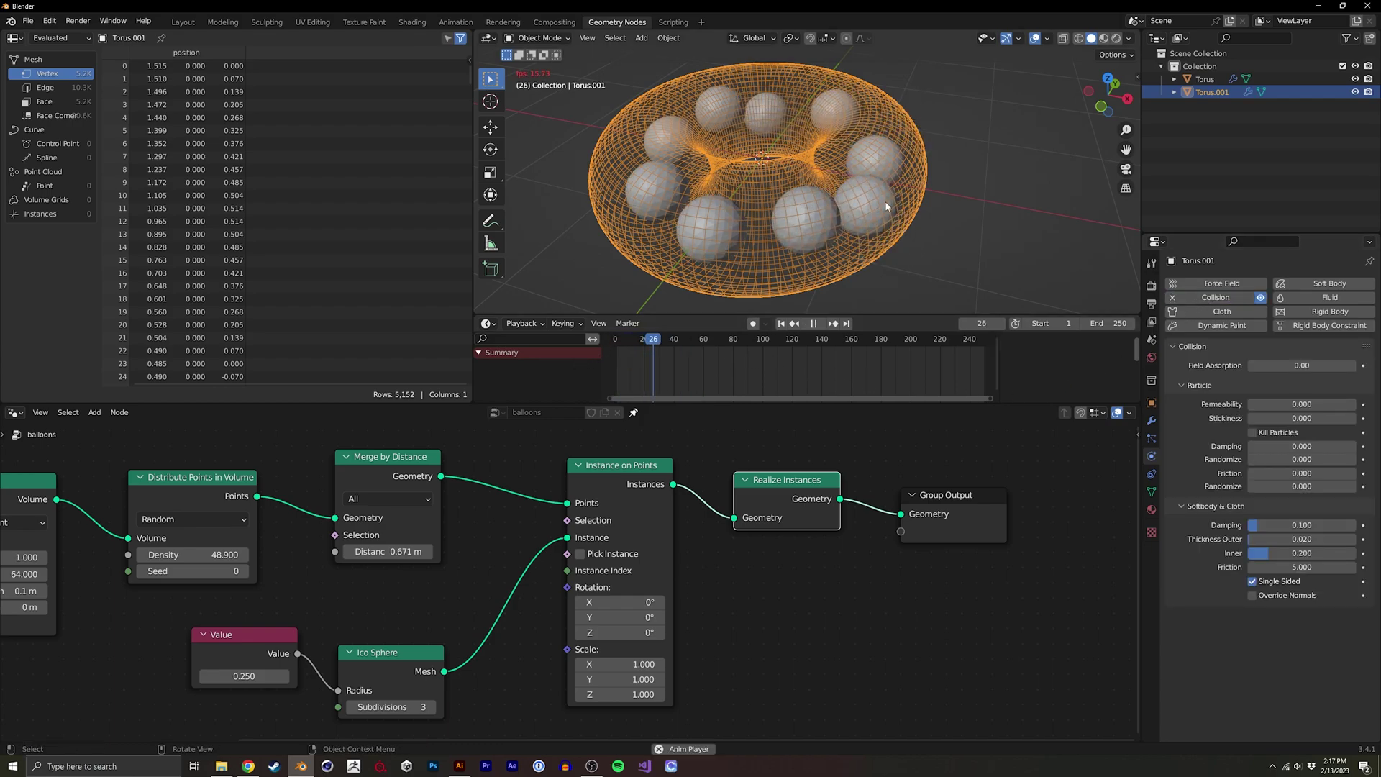
{"action": "key", "text": "space"}
{"action": "left_click_drag", "start_coordinate": [685, 341], "coordinate": [596, 350]}
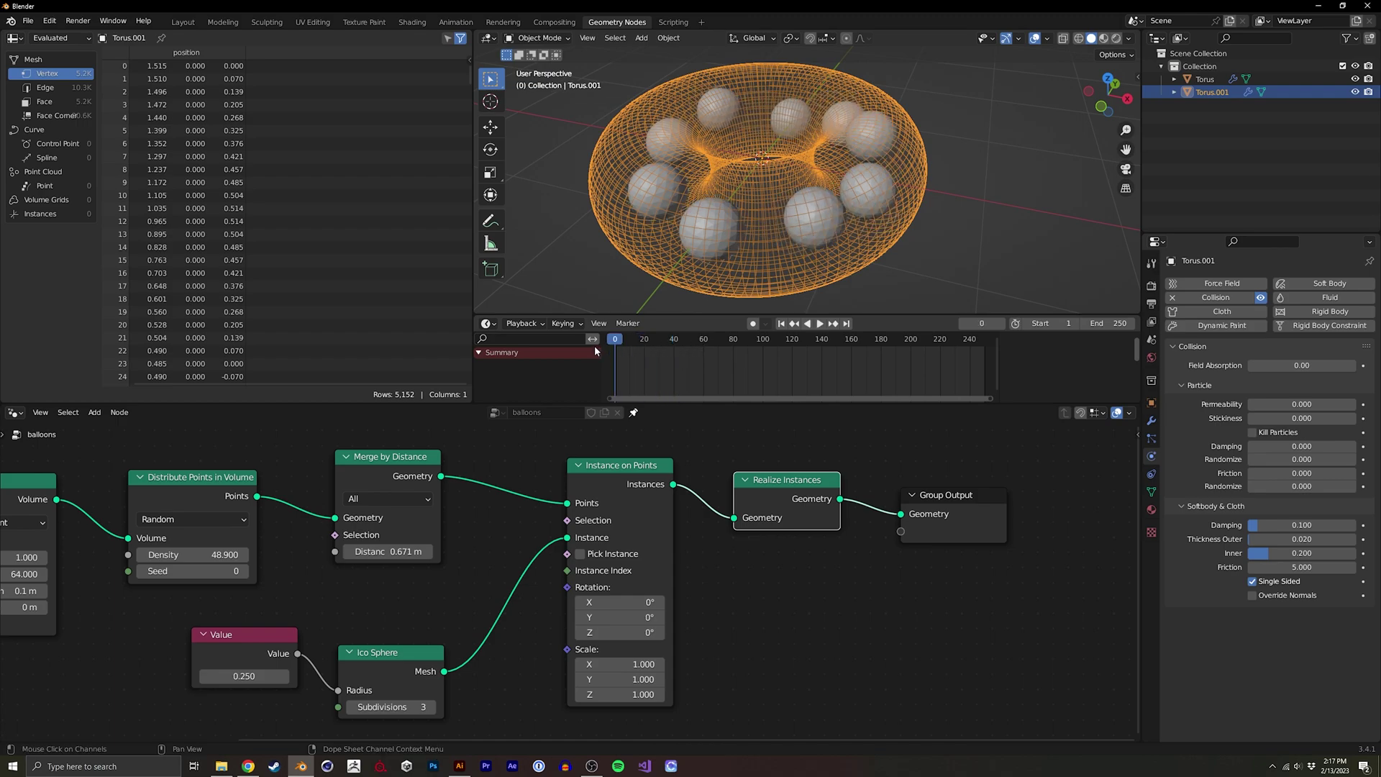
- Select the Torus object holding the balloons and enter 0.015 m as its cloth object collision distance
{"action": "left_click", "coordinate": [1206, 79]}
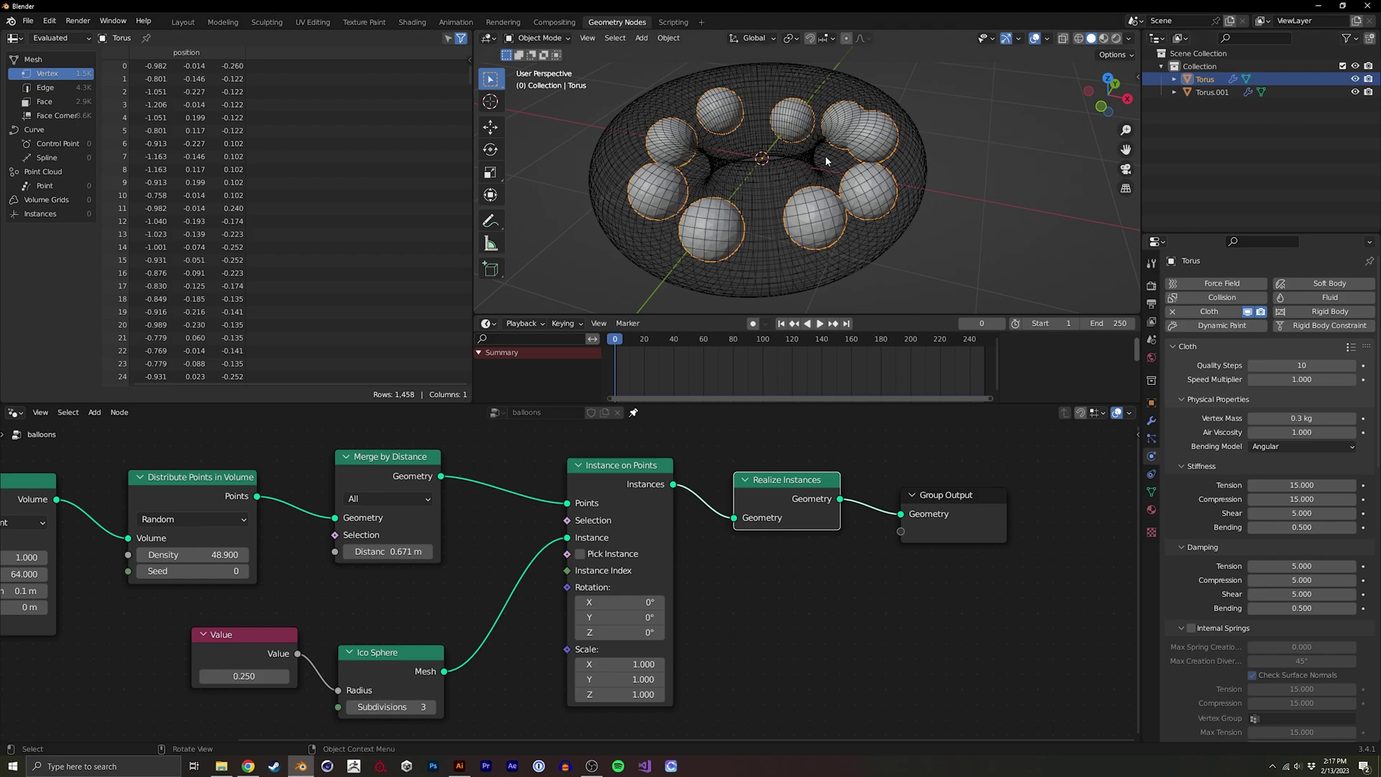
{"action": "middle_click_drag", "start_coordinate": [824, 163], "coordinate": [795, 158]}
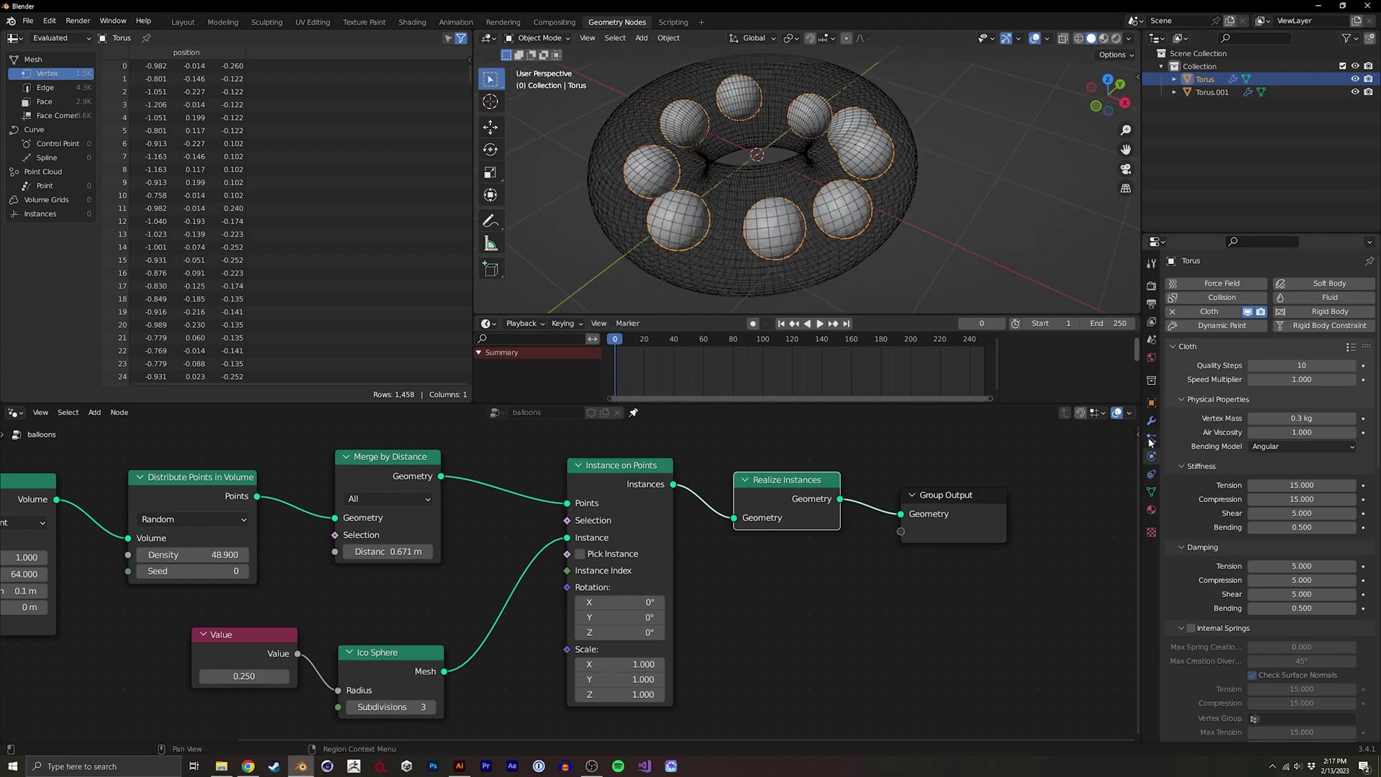
{"action": "scroll", "coordinate": [1194, 583], "scroll_direction": "down", "scroll_amount": 6}
{"action": "scroll", "coordinate": [1194, 583], "scroll_direction": "up", "scroll_amount": 5}
{"action": "scroll", "coordinate": [1194, 583], "scroll_direction": "down", "scroll_amount": 10}
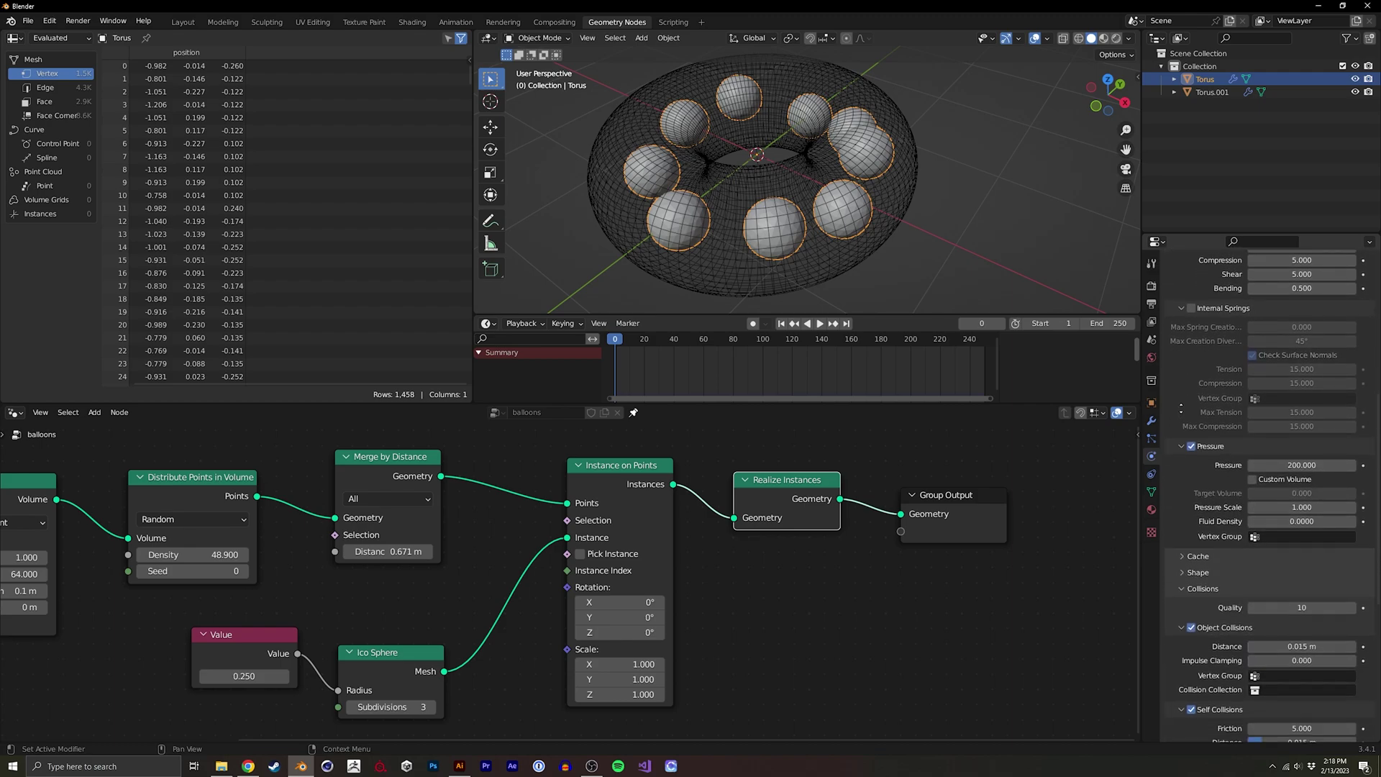
{"action": "scroll", "coordinate": [1264, 533], "scroll_direction": "down", "scroll_amount": 7}
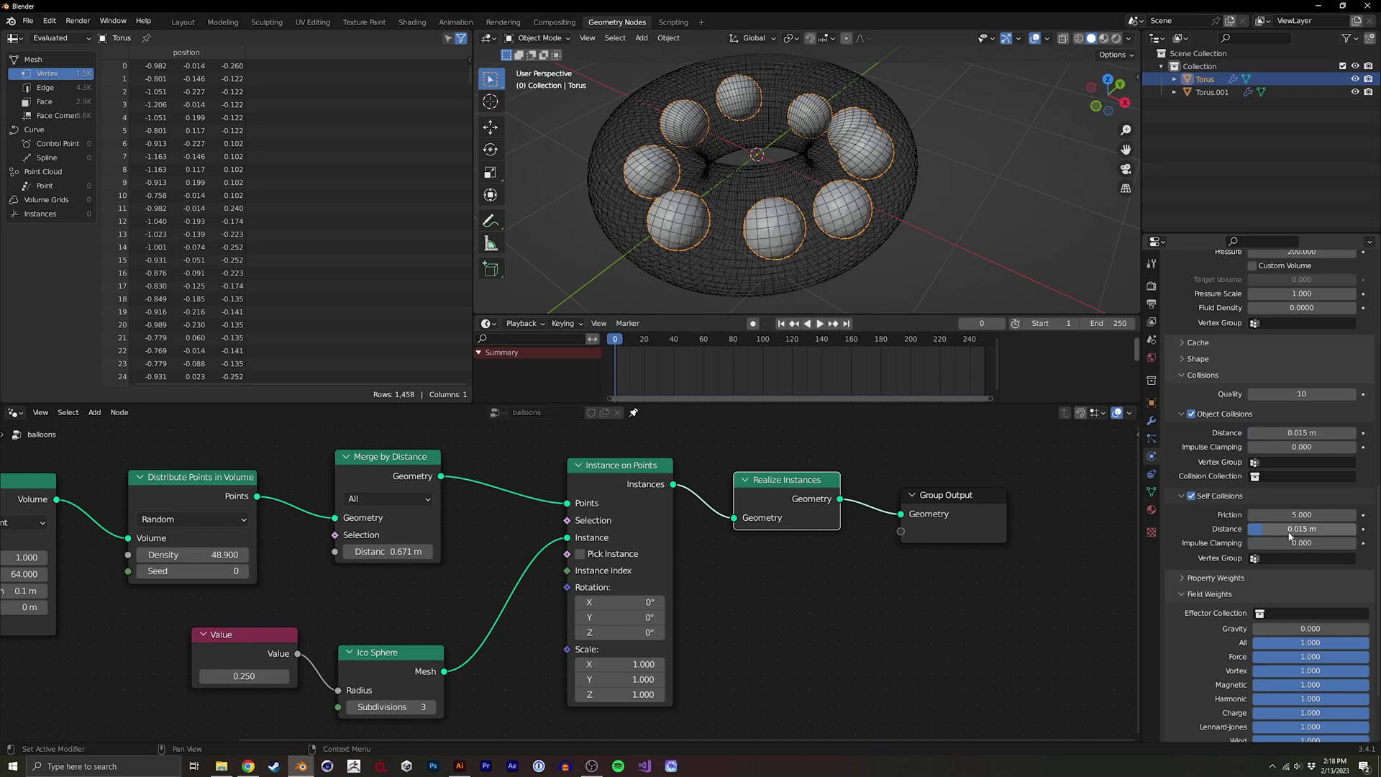
{"action": "left_click", "coordinate": [1305, 434]}
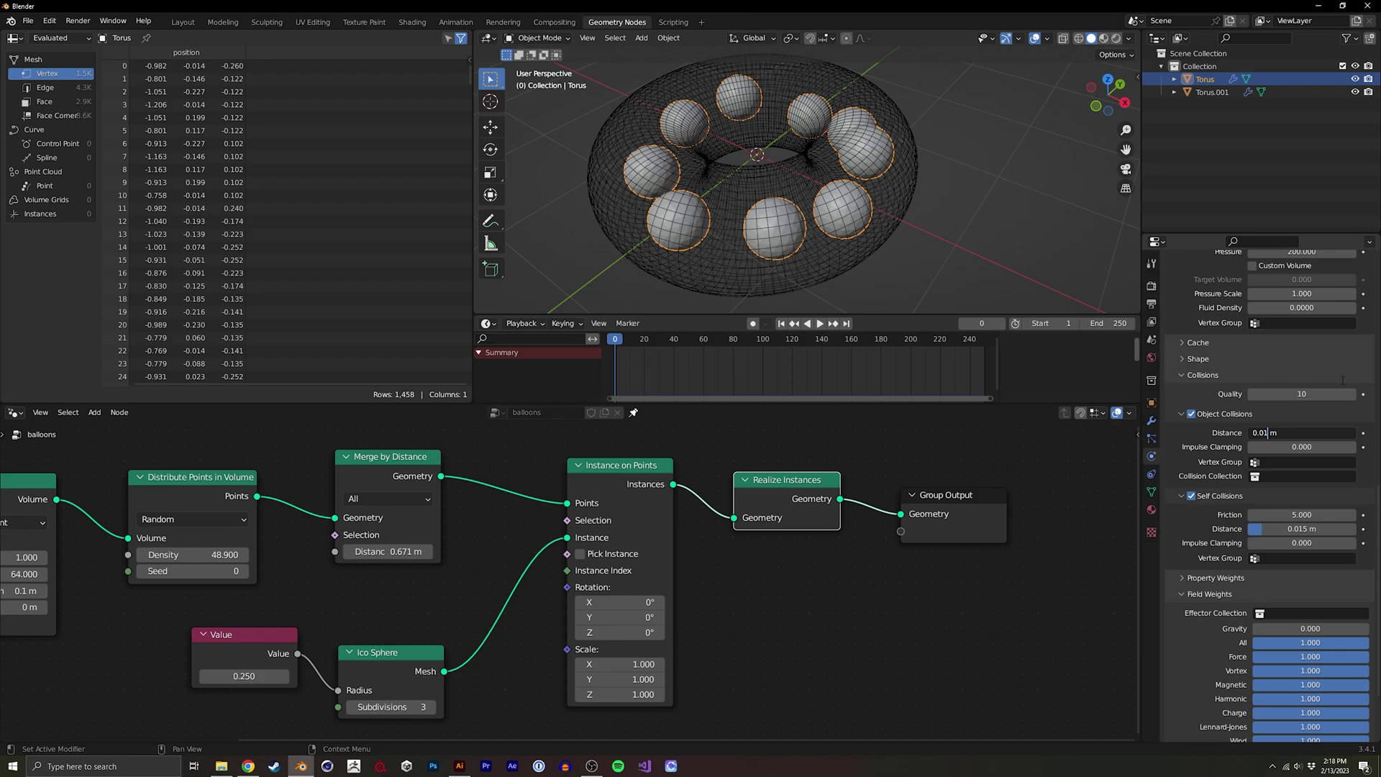
{"action": "type", "text": "5"}
{"action": "key", "text": "Return"}
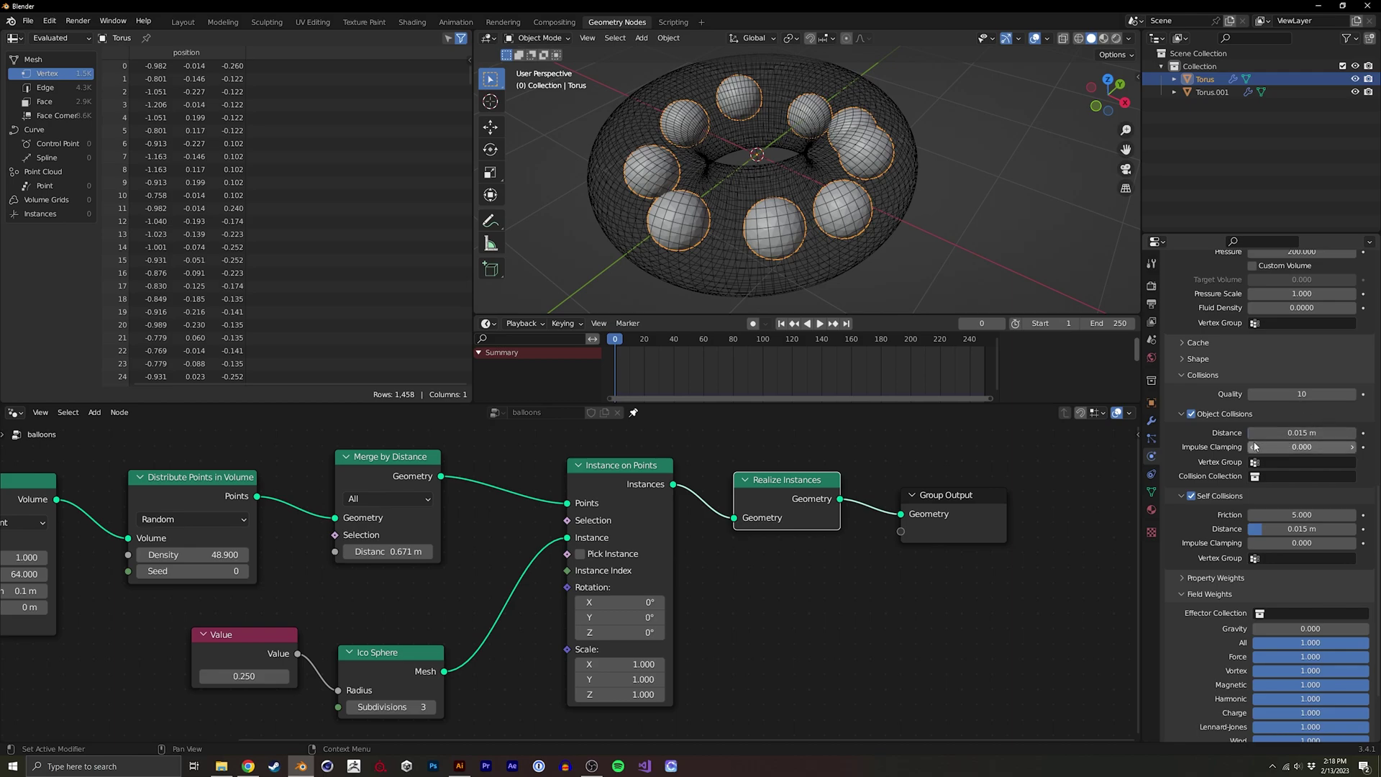
- Try a cloth pressure of 2000 on the balloons and play the simulation briefly
{"action": "scroll", "coordinate": [1237, 338], "scroll_direction": "up", "scroll_amount": 6}
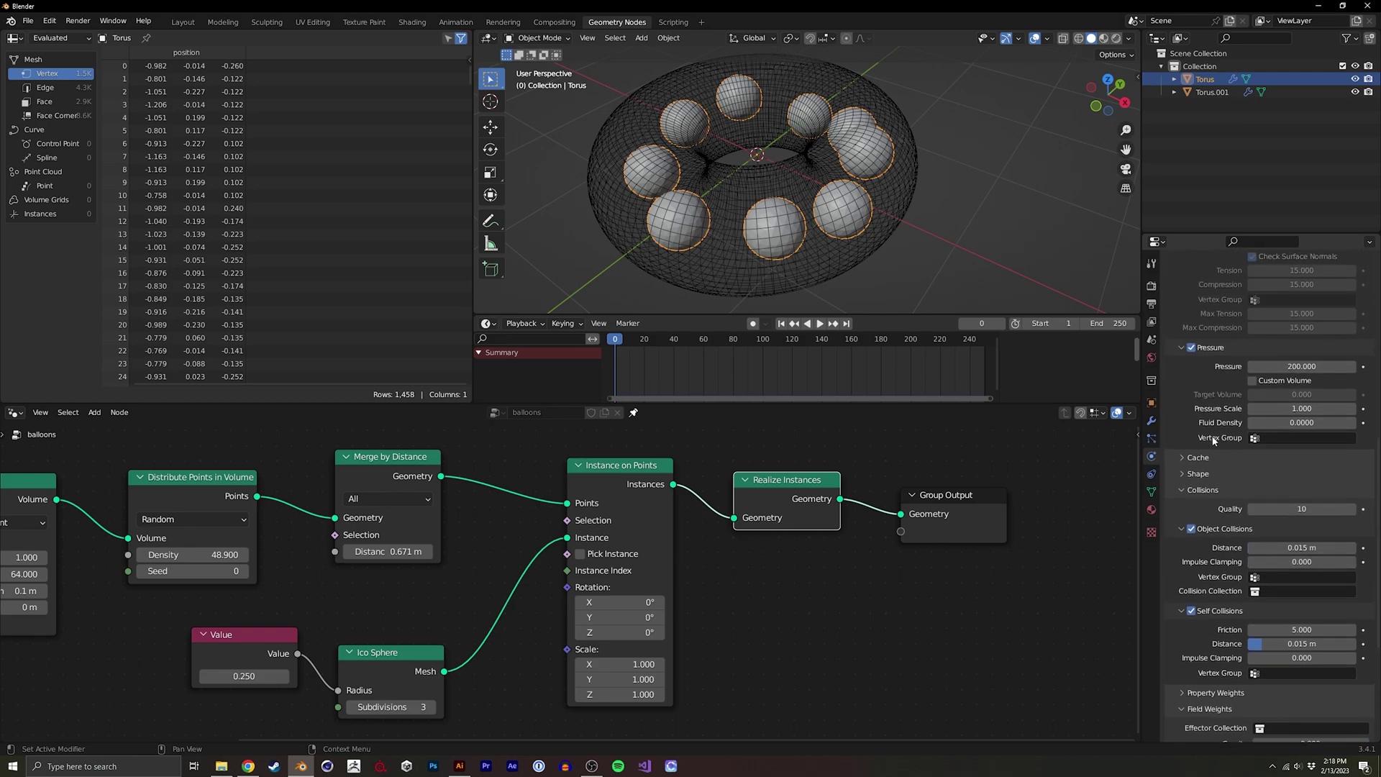
{"action": "scroll", "coordinate": [1274, 426], "scroll_direction": "up", "scroll_amount": 3}
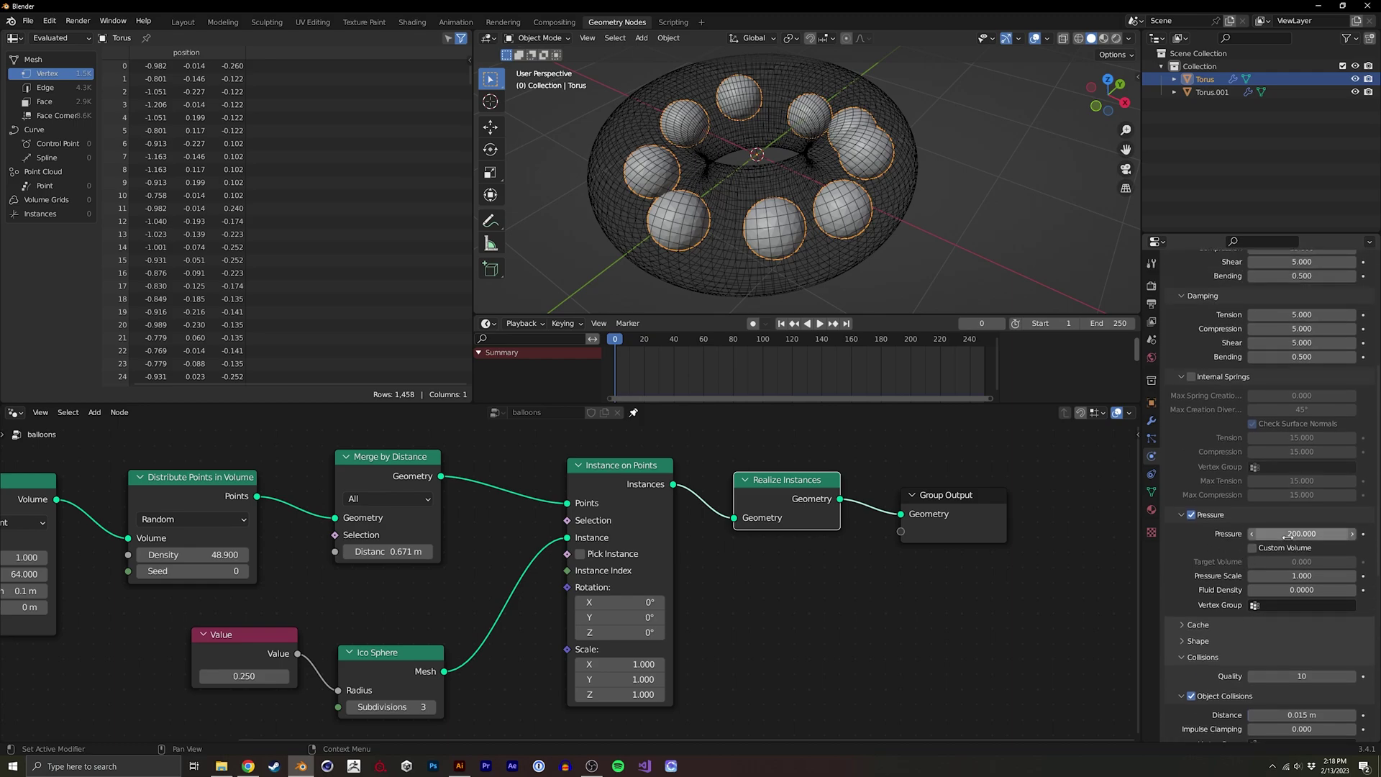
{"action": "left_click", "coordinate": [1288, 534]}
{"action": "type", "text": "0"}
{"action": "key", "text": "Return"}
{"action": "key", "text": "space"}
{"action": "key", "text": "Escape"}
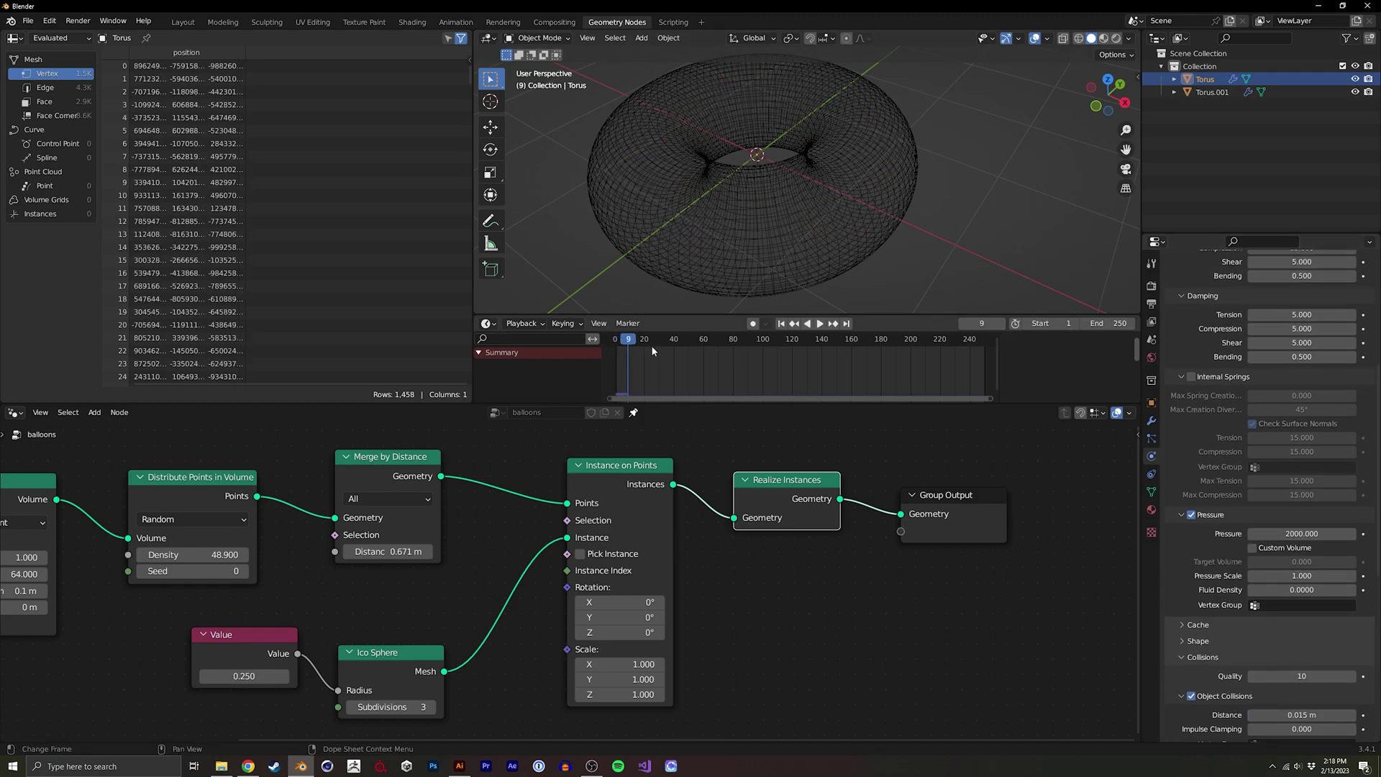
- Try a cloth pressure of 500 on the balloons and play the simulation briefly
{"action": "left_click", "coordinate": [1314, 533]}
{"action": "key", "text": "Return"}
{"action": "key", "text": "space"}
{"action": "key", "text": "space"}
- Restore the balloons' cloth pressure to 200
{"action": "left_click", "coordinate": [1288, 533]}
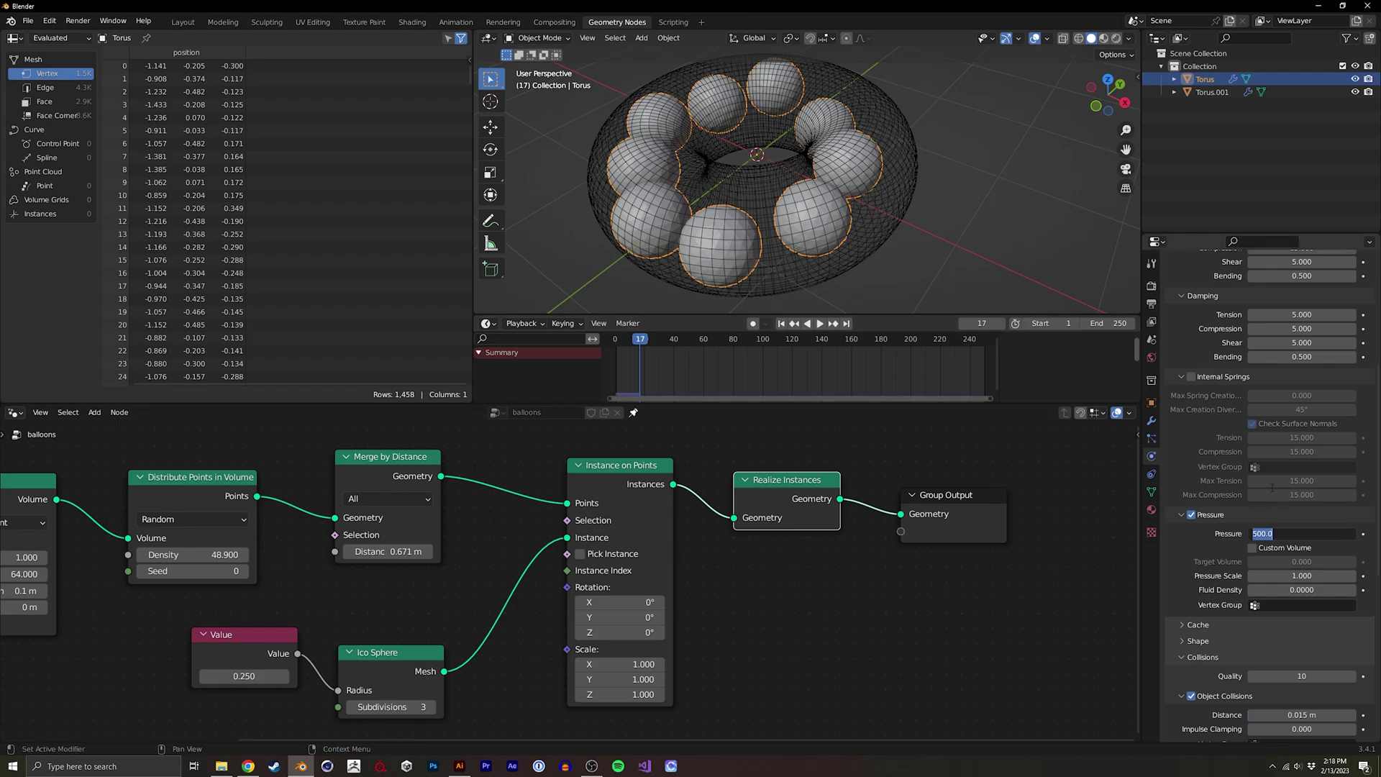
{"action": "type", "text": "200"}
{"action": "key", "text": "Return"}
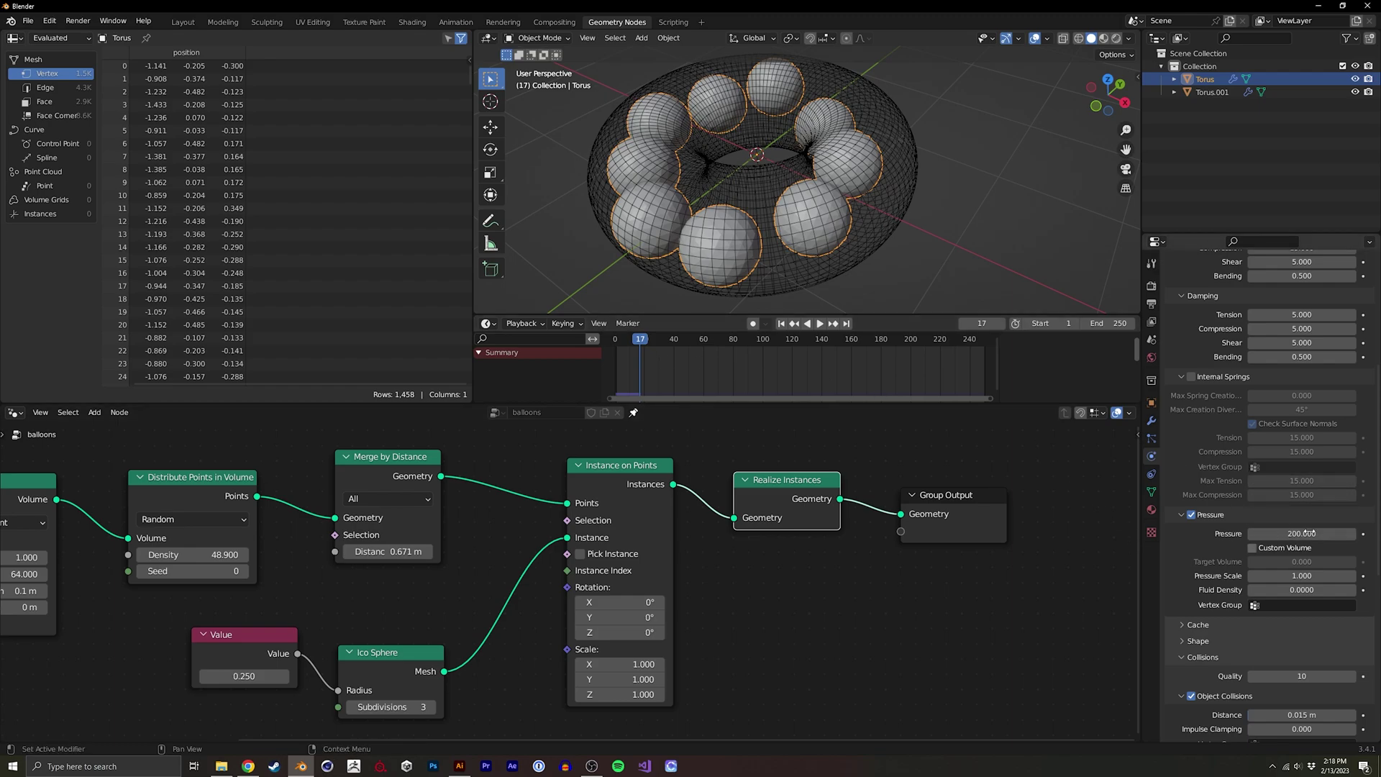
- Try a cloth stiffness tension of 5, play the simulation from the start frame, and return to frame 0
{"action": "scroll", "coordinate": [1257, 395], "scroll_direction": "up", "scroll_amount": 5}
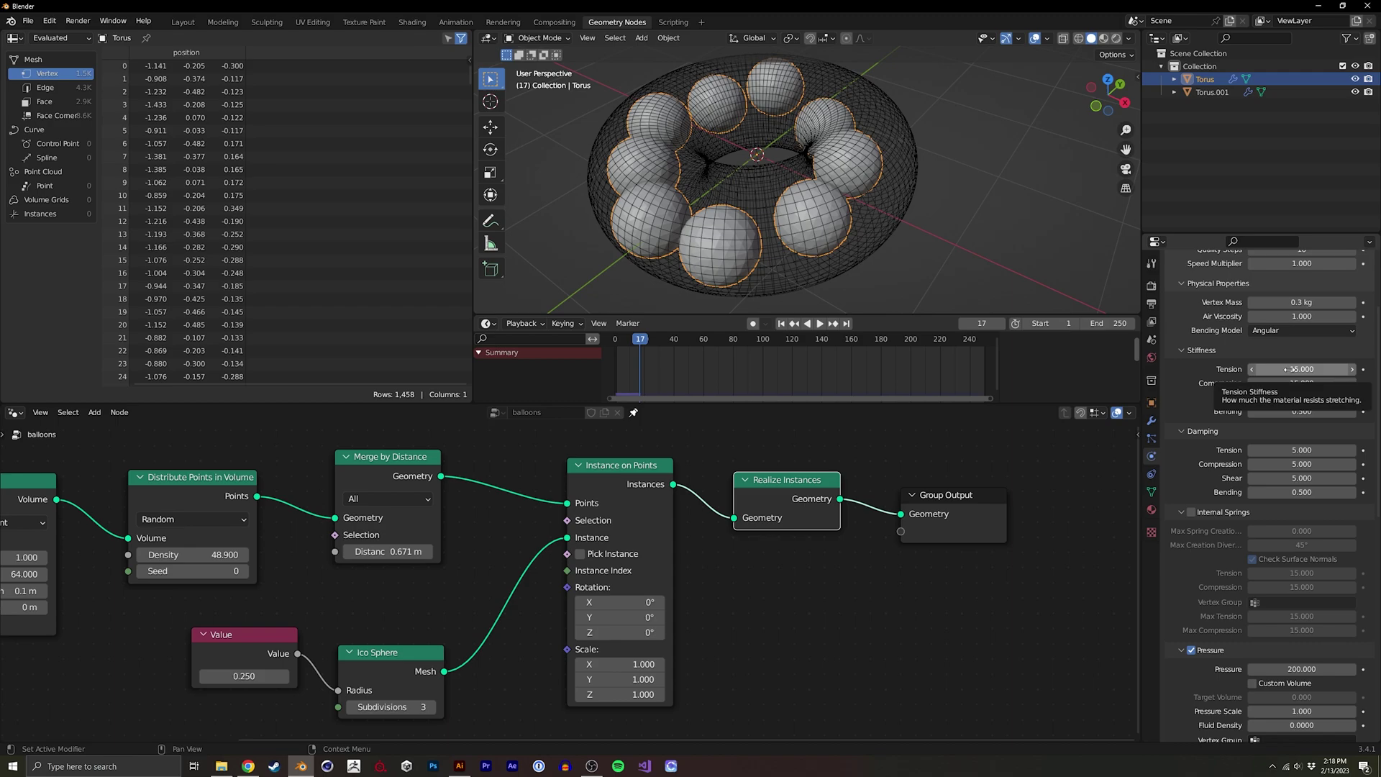
{"action": "left_click", "coordinate": [1296, 369]}
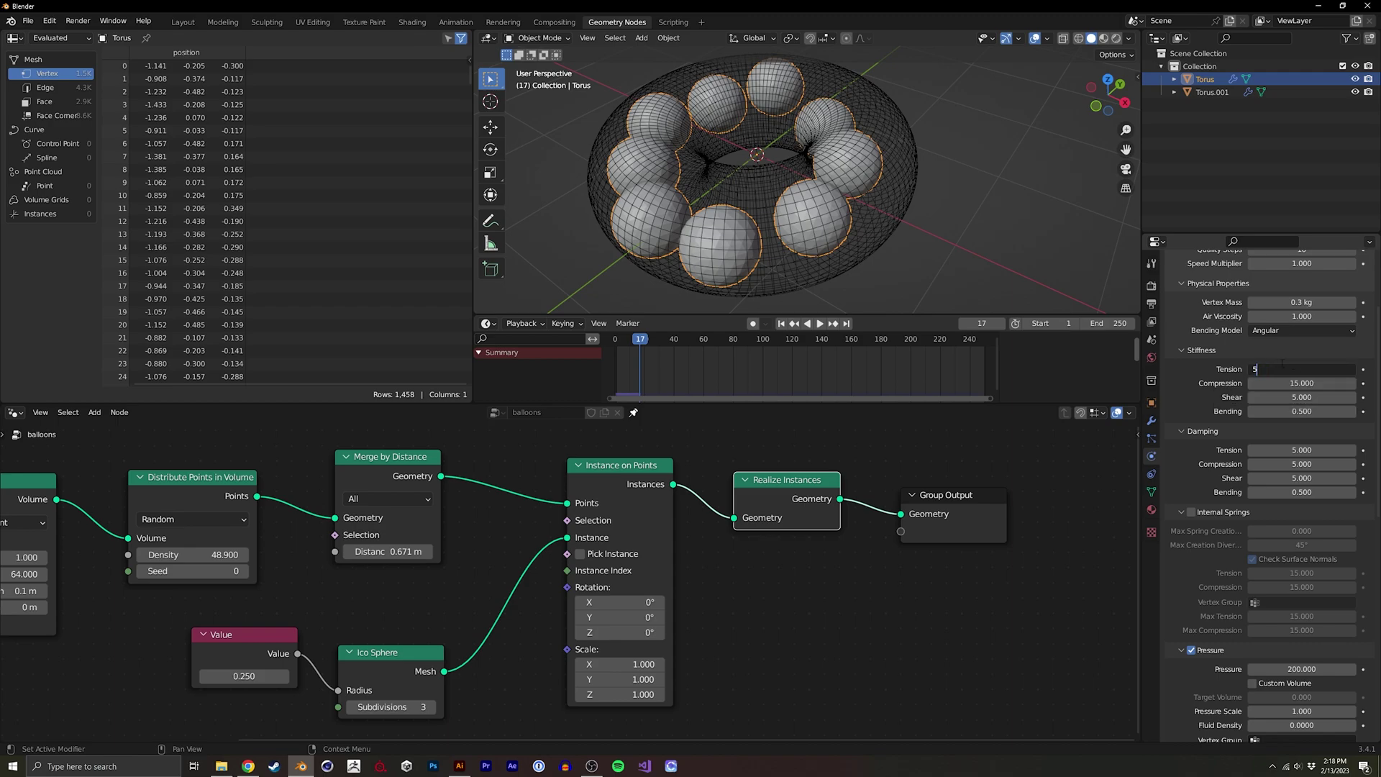
{"action": "type", "text": "5"}
{"action": "key", "text": "Return"}
{"action": "left_click", "coordinate": [615, 339]}
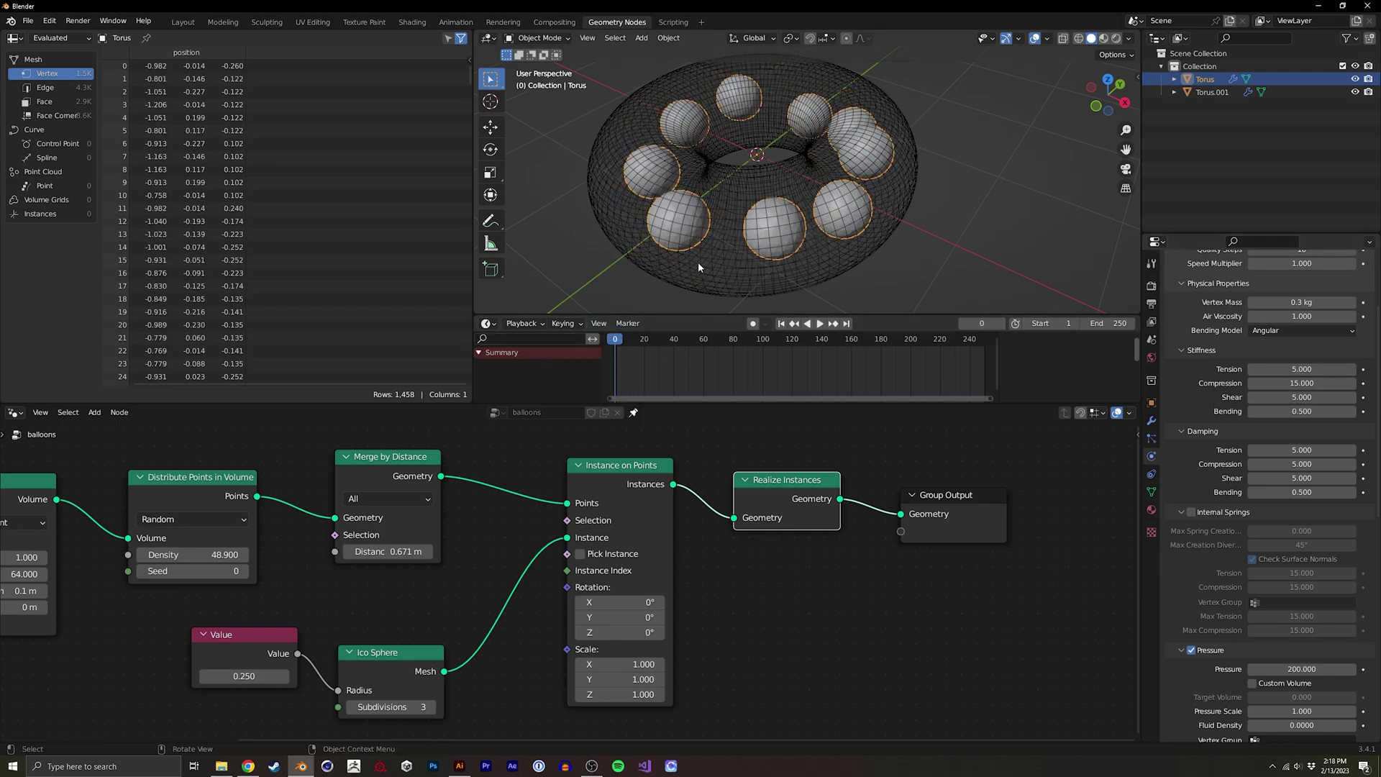
{"action": "key", "text": "space"}
{"action": "key", "text": "space"}
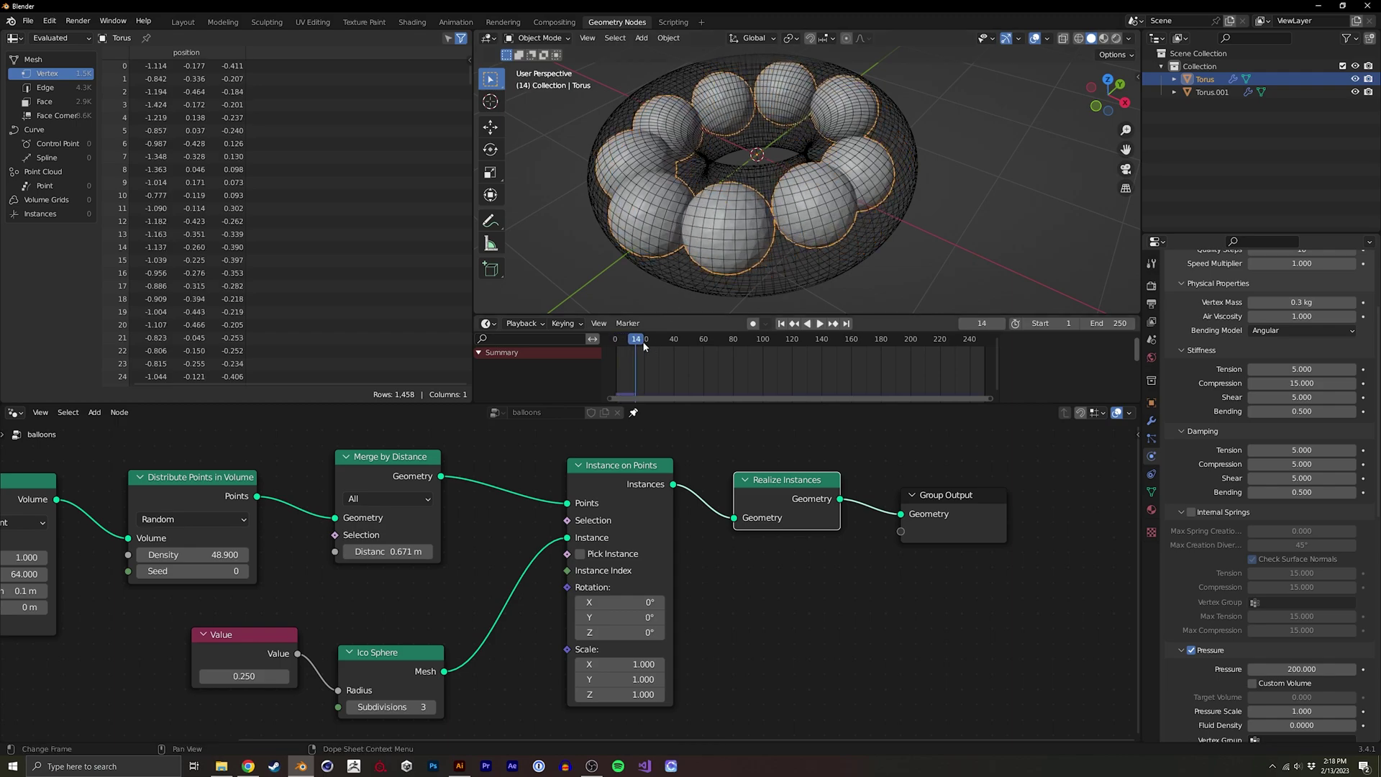
{"action": "left_click", "coordinate": [615, 339]}
- Try a cloth stiffness tension of 3 and play the simulation to inspect the inflated balloons
{"action": "left_click", "coordinate": [1265, 369]}
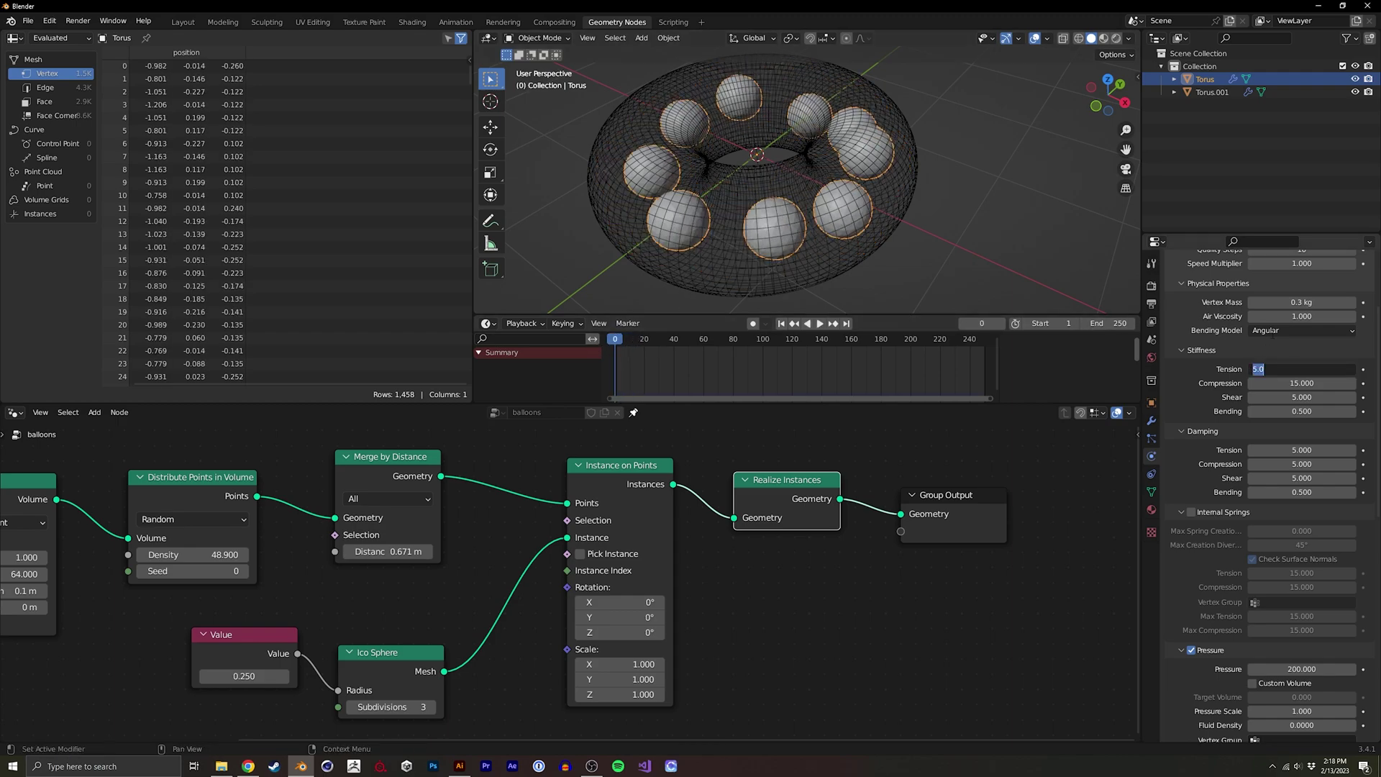
{"action": "type", "text": "3"}
{"action": "key", "text": "Return"}
{"action": "key", "text": "space"}
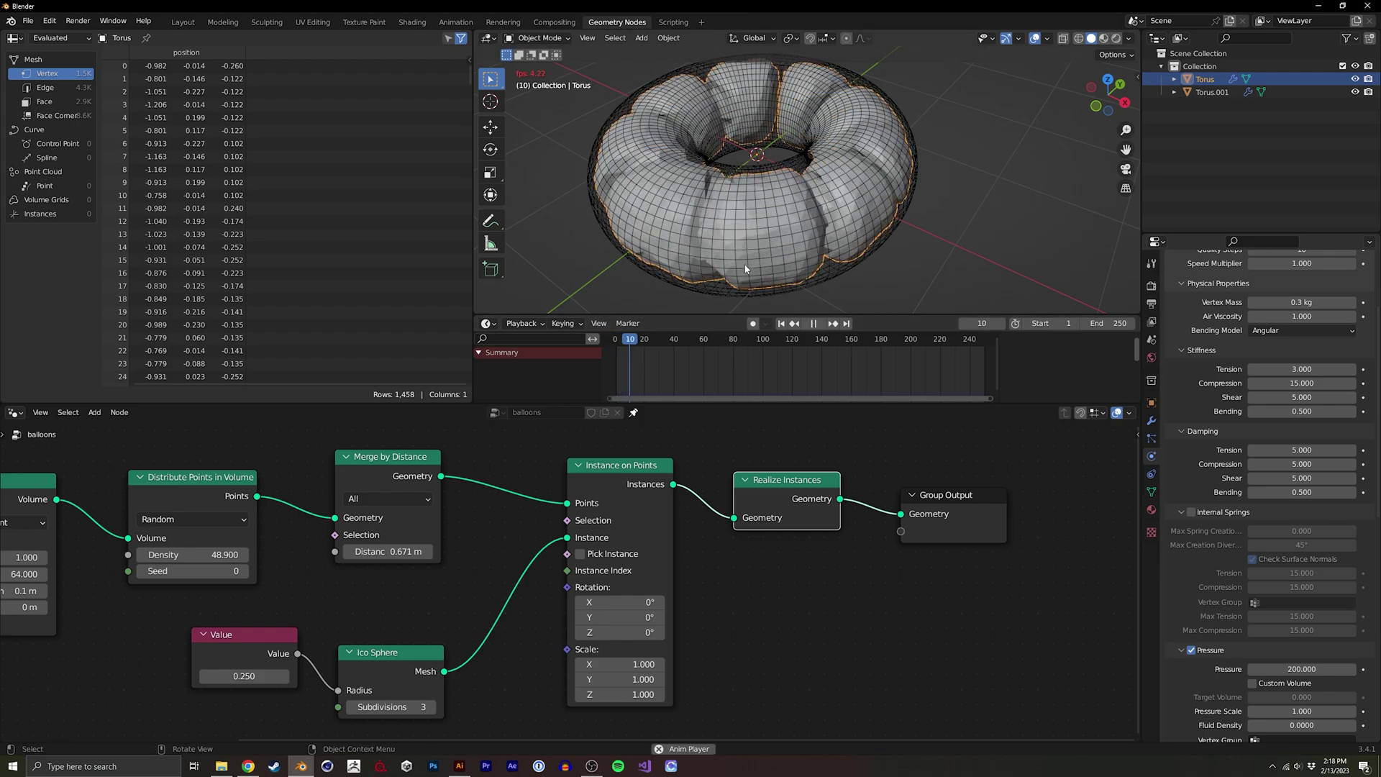
{"action": "key", "text": "space"}
{"action": "middle_click_drag", "start_coordinate": [759, 254], "coordinate": [715, 209]}
- Set the cloth stiffness tension to 3.5 and replay the simulation from the start frame
{"action": "left_click", "coordinate": [1267, 370]}
{"action": "type", "text": "3.5"}
{"action": "key", "text": "Return"}
{"action": "key", "text": "shift+Left"}
{"action": "key", "text": "space"}
{"action": "middle_click_drag", "start_coordinate": [691, 216], "coordinate": [695, 179]}
- Hide Torus.001, try a Merge by Distance value of 0.981 m, and return to the start frame
{"action": "left_click", "coordinate": [1356, 93]}
{"action": "middle_click_drag", "start_coordinate": [366, 548], "coordinate": [594, 545]}
{"action": "left_click", "coordinate": [594, 548]}
{"action": "type", "text": "1"}
{"action": "key", "text": "Return"}
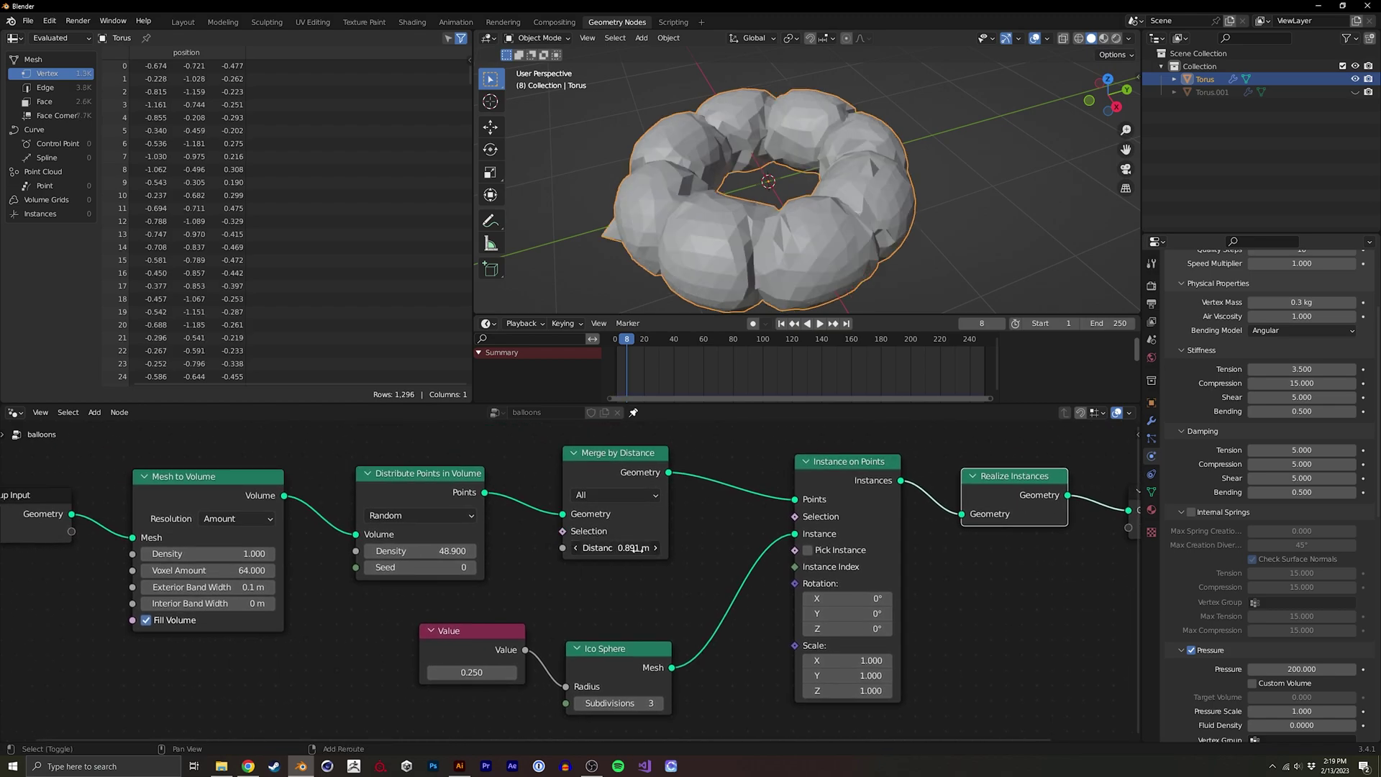
{"action": "left_click_drag", "start_coordinate": [639, 548], "coordinate": [627, 549]}
{"action": "left_click_drag", "start_coordinate": [629, 341], "coordinate": [550, 351]}
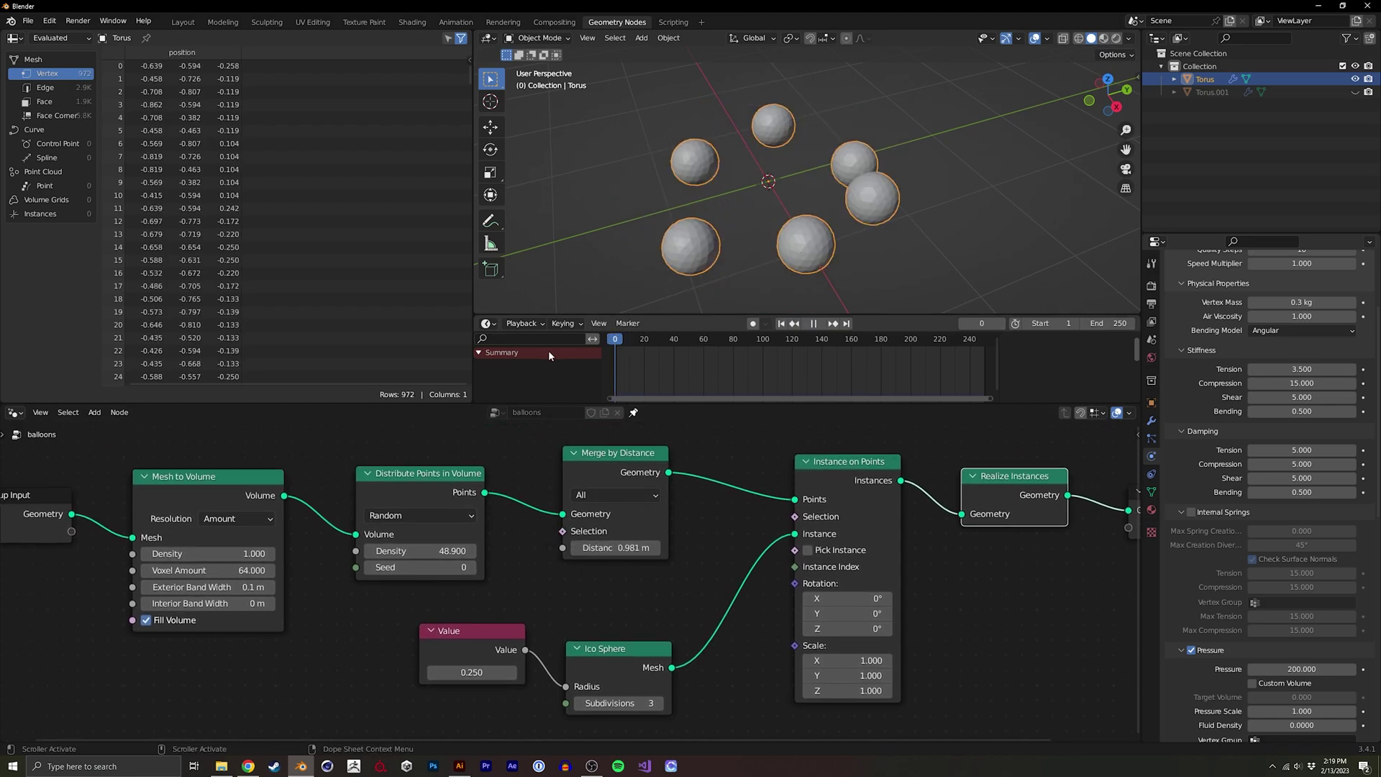
- Set the Distribute Points in Volume density to 141.9 and the Merge by Distance value to 0.681 m
{"action": "left_click_drag", "start_coordinate": [418, 552], "coordinate": [930, 544]}
{"action": "middle_click_drag", "start_coordinate": [918, 212], "coordinate": [831, 239]}
{"action": "left_click_drag", "start_coordinate": [608, 550], "coordinate": [442, 551]}
{"action": "left_click_drag", "start_coordinate": [607, 554], "coordinate": [609, 556]}
- Unhide Torus.001 and play the simulation from frame 0 to inspect how the balloons fill the torus
{"action": "left_click", "coordinate": [1356, 92]}
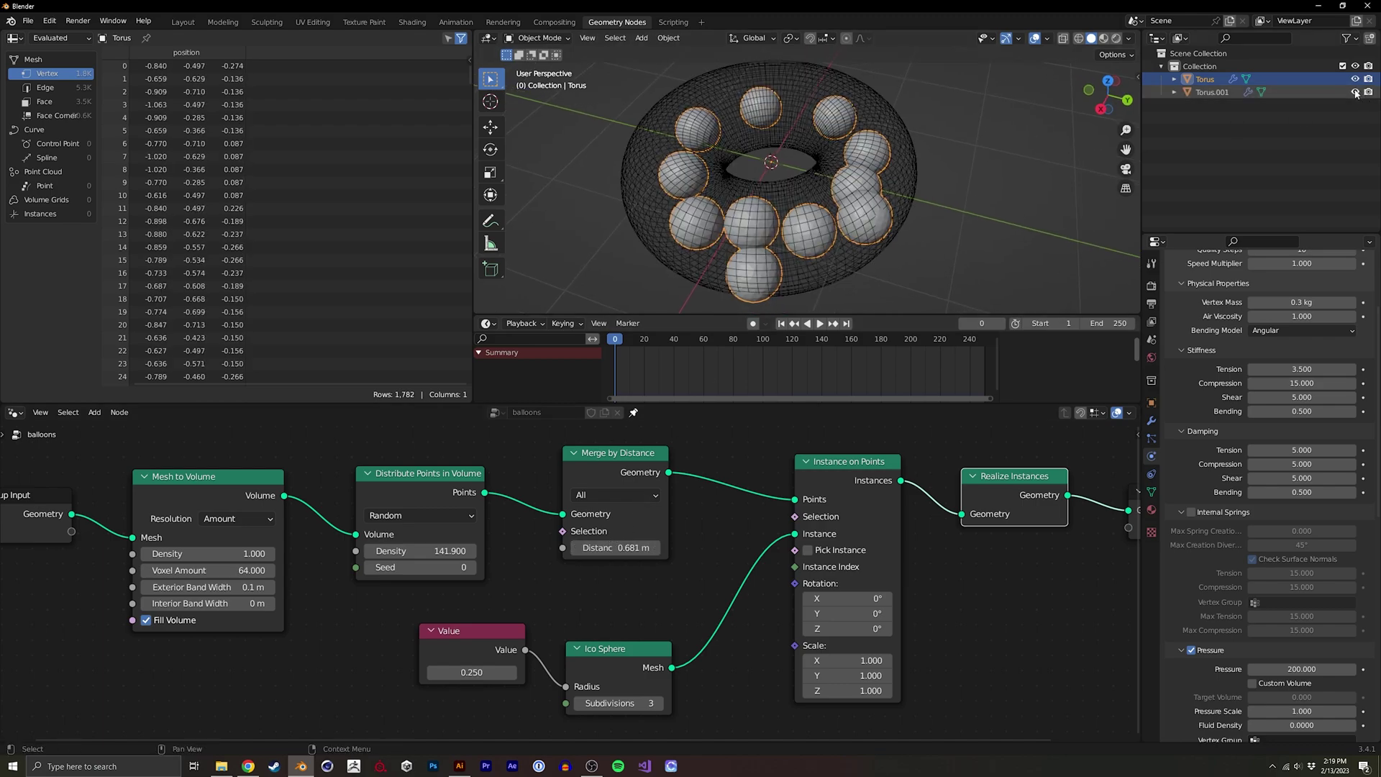
{"action": "middle_click_drag", "start_coordinate": [842, 237], "coordinate": [829, 292]}
{"action": "middle_click_drag", "start_coordinate": [839, 243], "coordinate": [813, 230]}
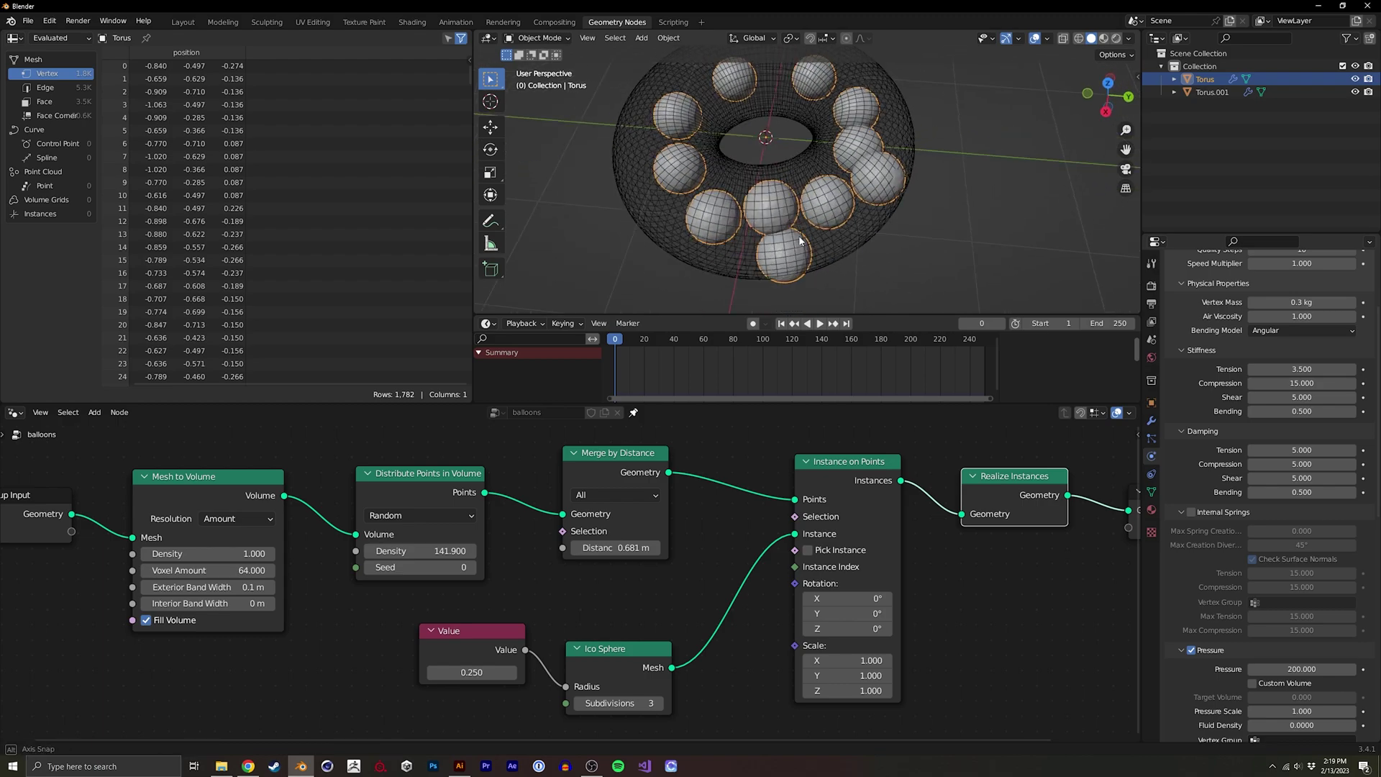
{"action": "key", "text": "space"}
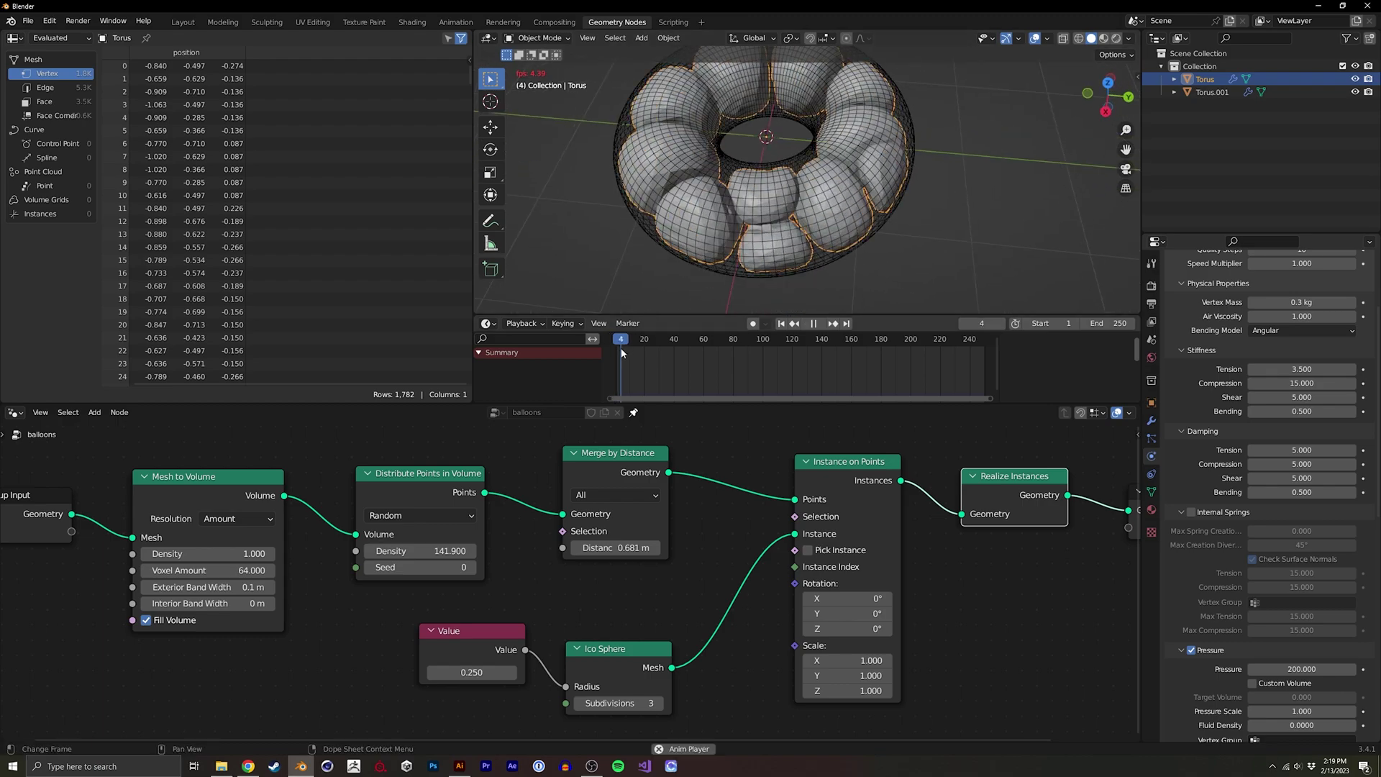
{"action": "key", "text": "space"}
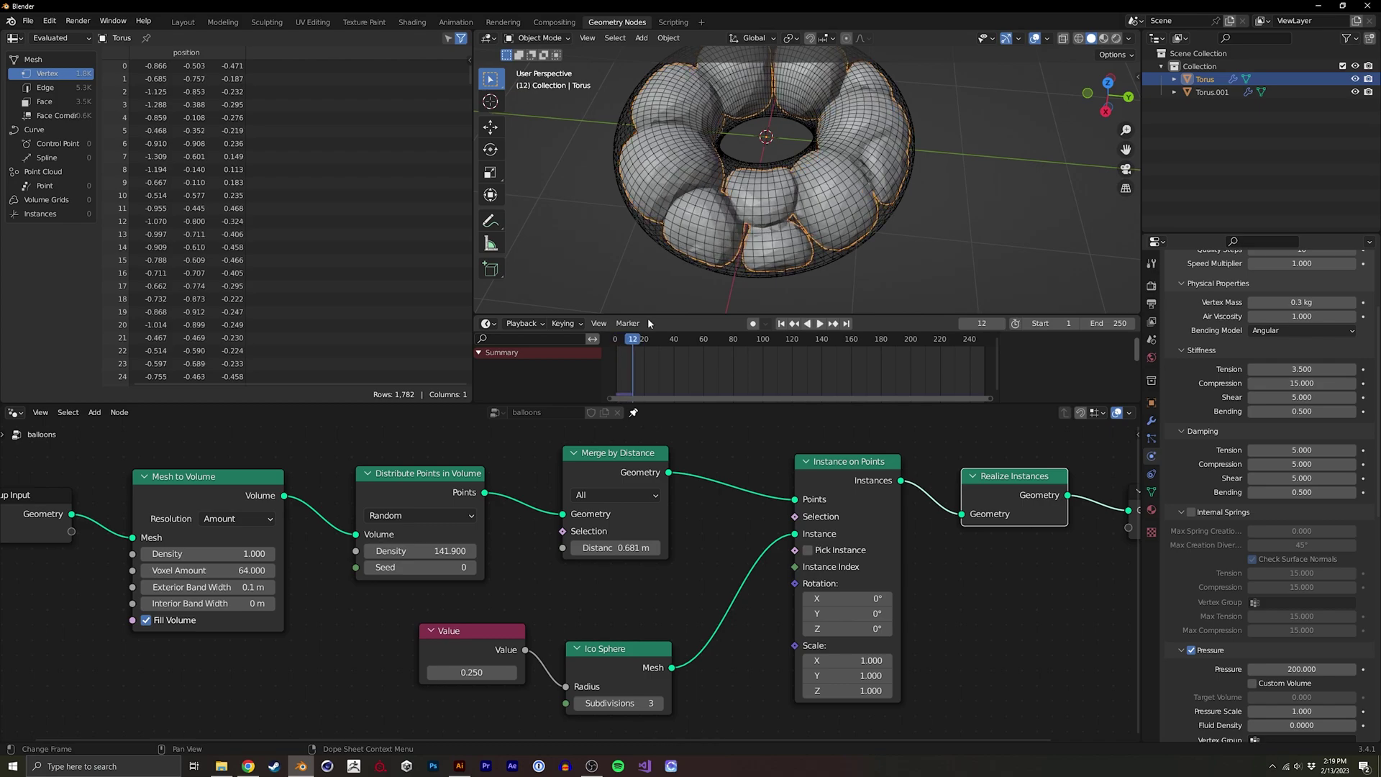
- Try 4 subdivisions on the Ico Sphere node and replay the simulation from the start frame
{"action": "middle_click_drag", "start_coordinate": [712, 191], "coordinate": [762, 167]}
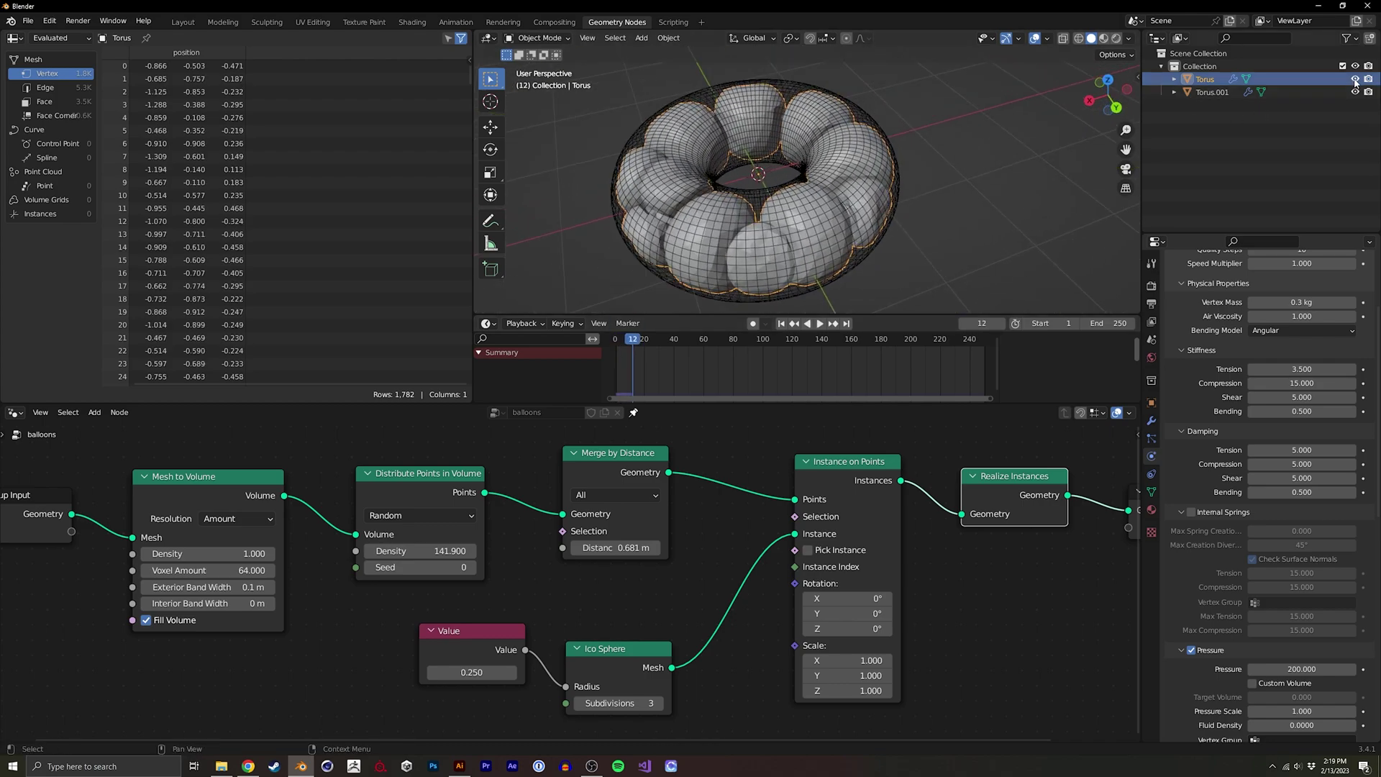
{"action": "middle_click_drag", "start_coordinate": [596, 584], "coordinate": [587, 552]}
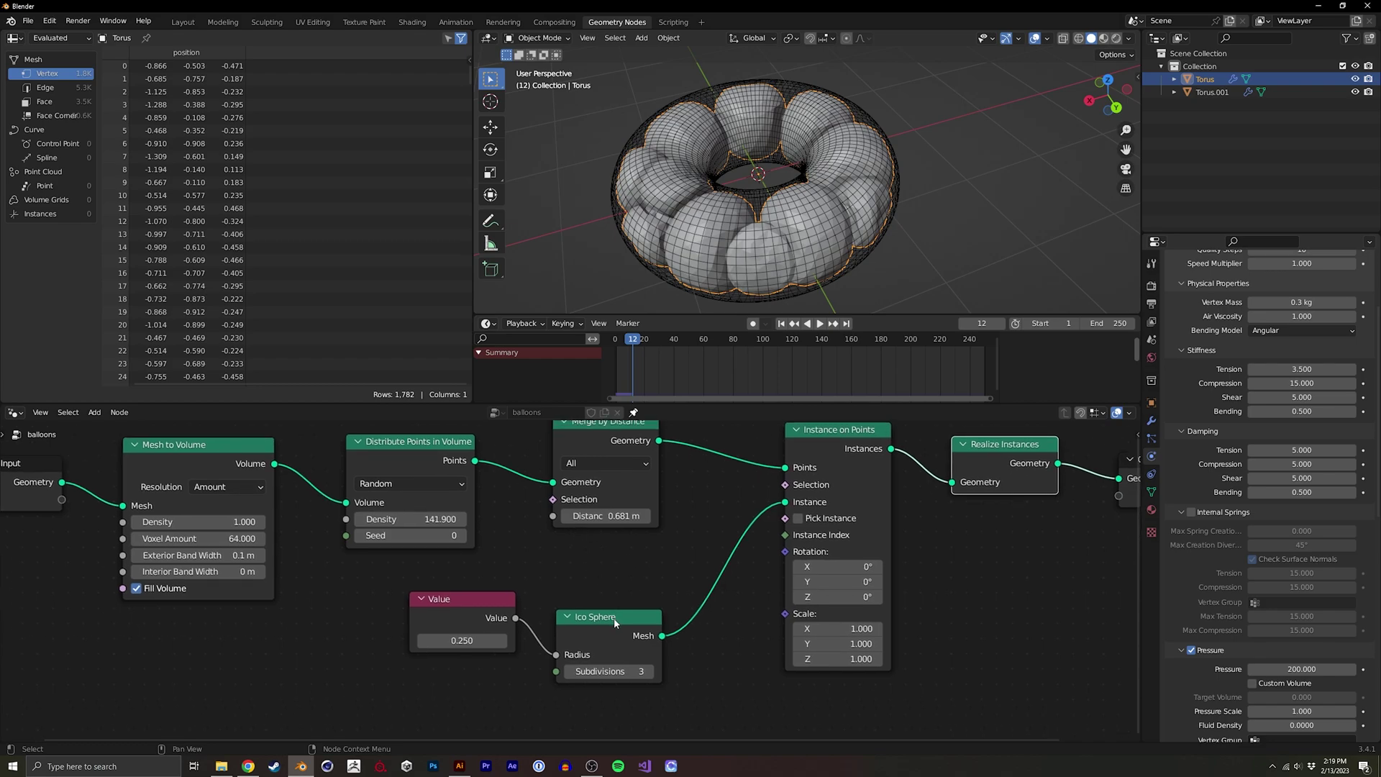
{"action": "left_click_drag", "start_coordinate": [615, 623], "coordinate": [614, 613]}
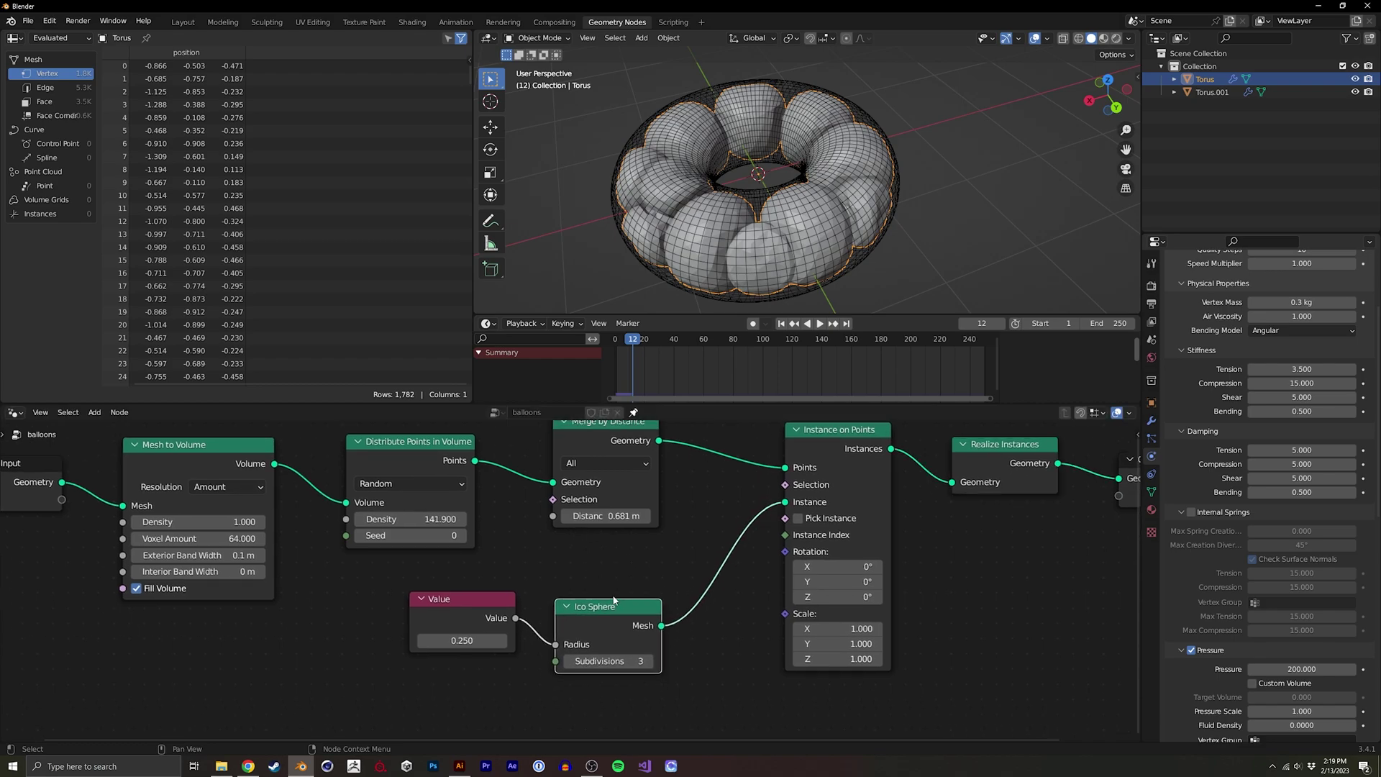
{"action": "left_click", "coordinate": [649, 661]}
{"action": "left_click_drag", "start_coordinate": [631, 345], "coordinate": [617, 345]}
{"action": "key", "text": "space"}
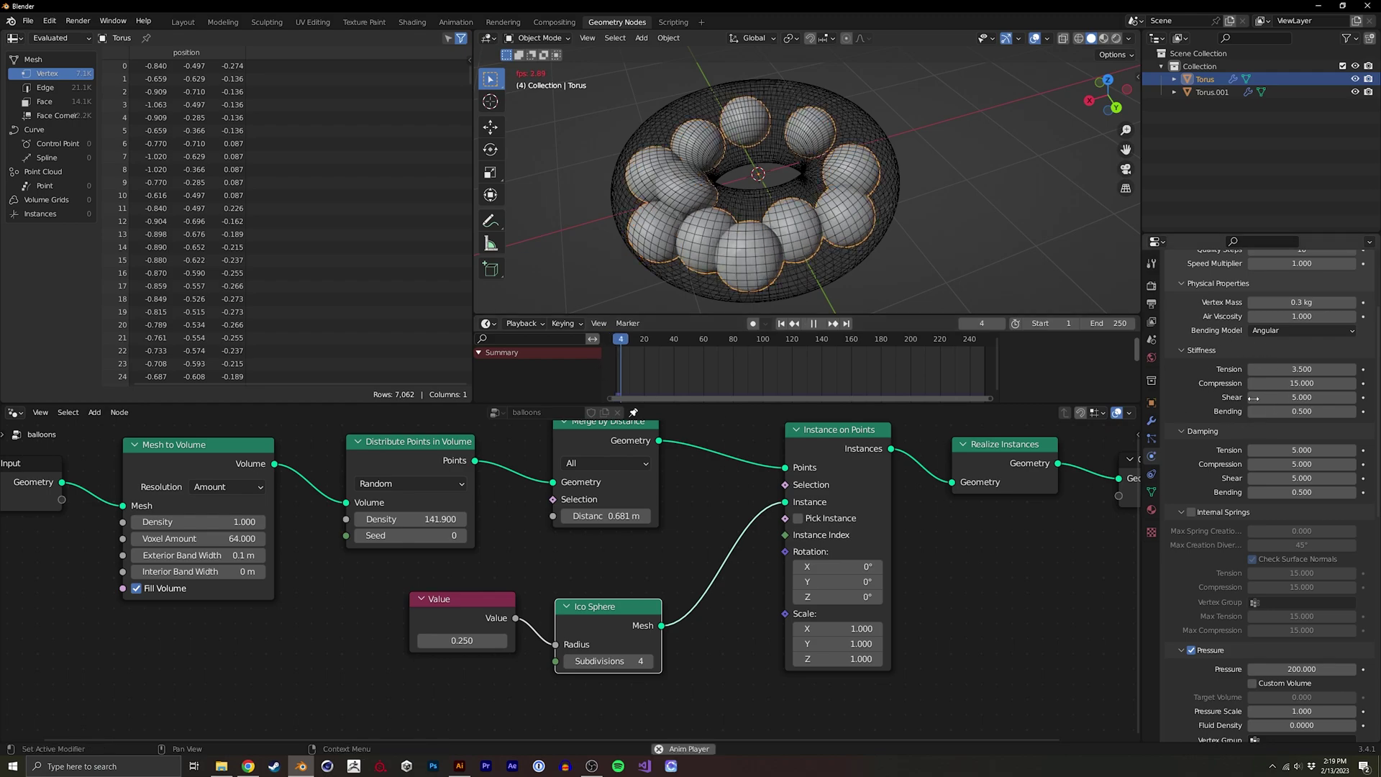
{"action": "key", "text": "space"}
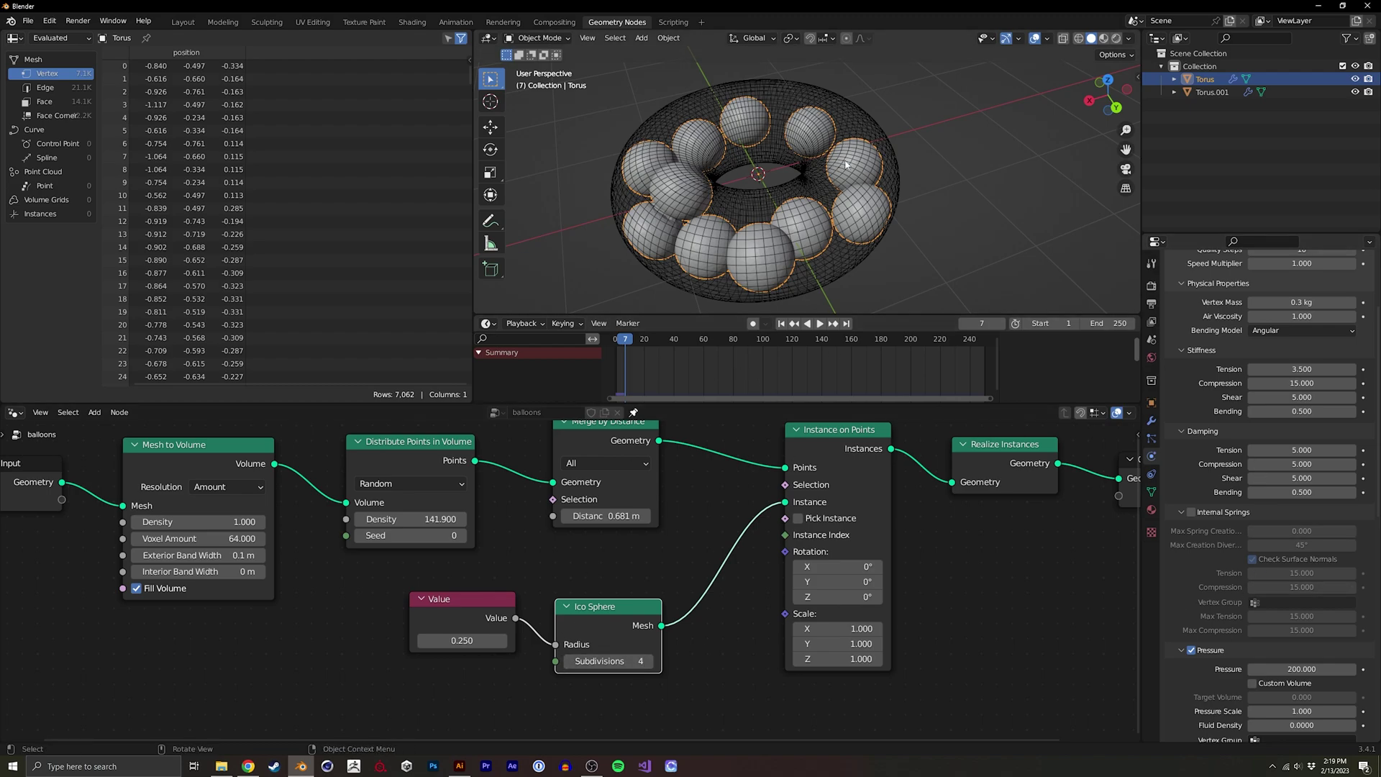
- Set the Ico Sphere subdivisions to 3 and replay the cloth simulation from frame 0
{"action": "left_click", "coordinate": [568, 662]}
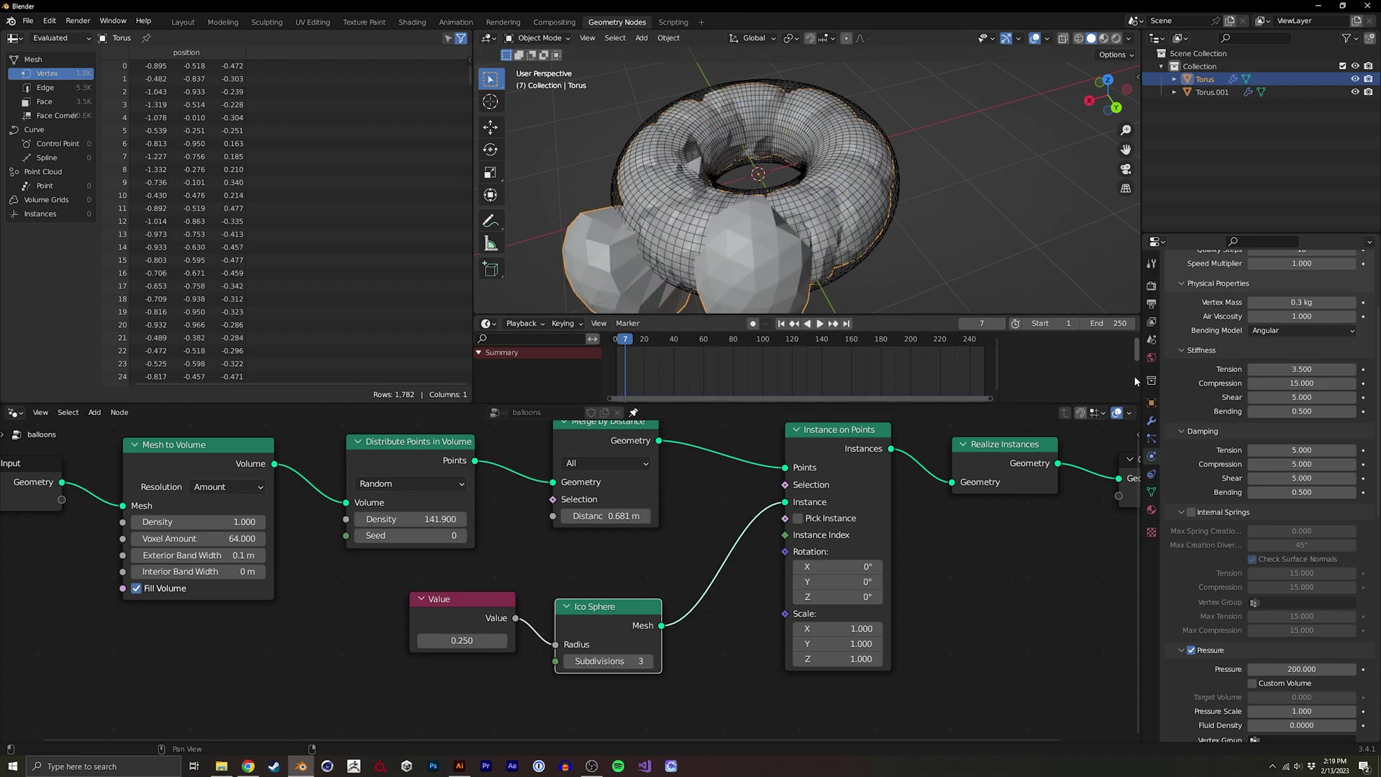
{"action": "left_click_drag", "start_coordinate": [625, 341], "coordinate": [592, 339]}
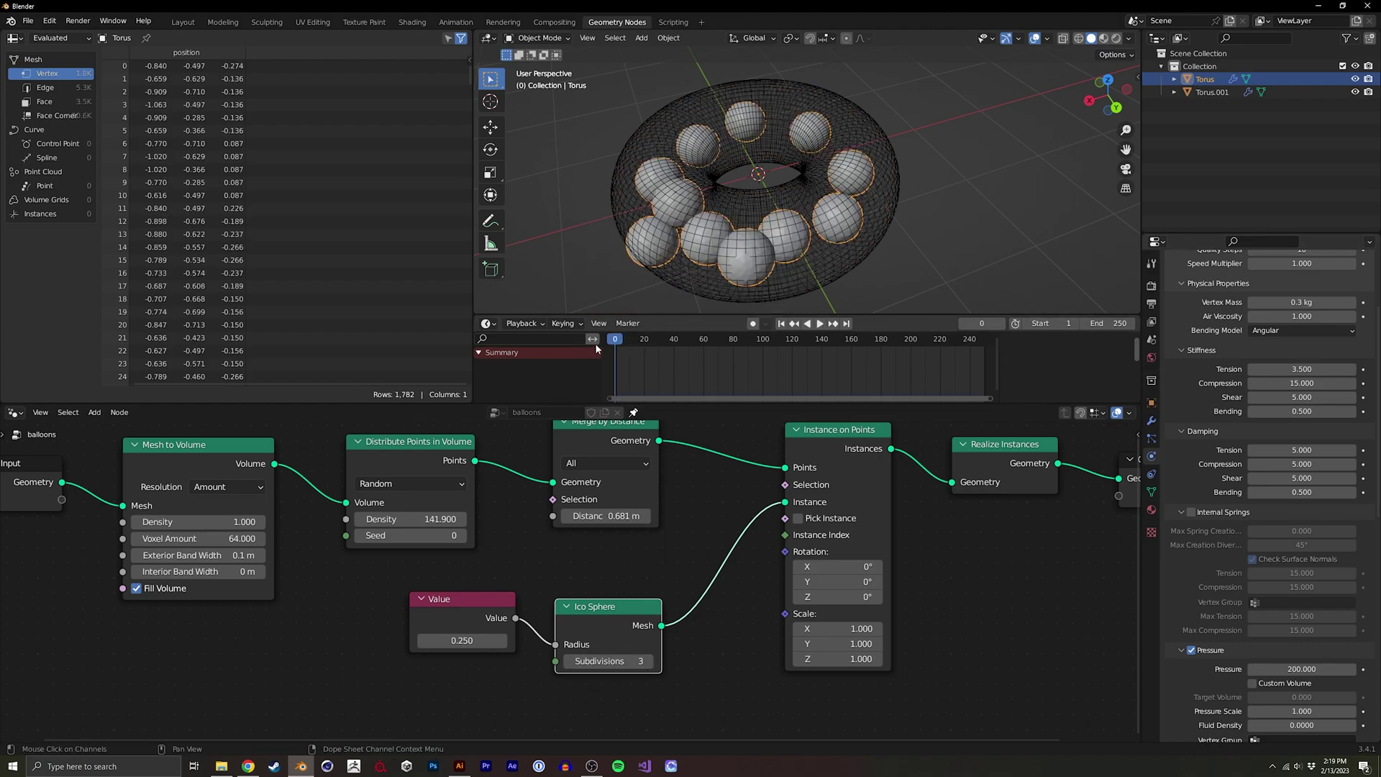
{"action": "key", "text": "space"}
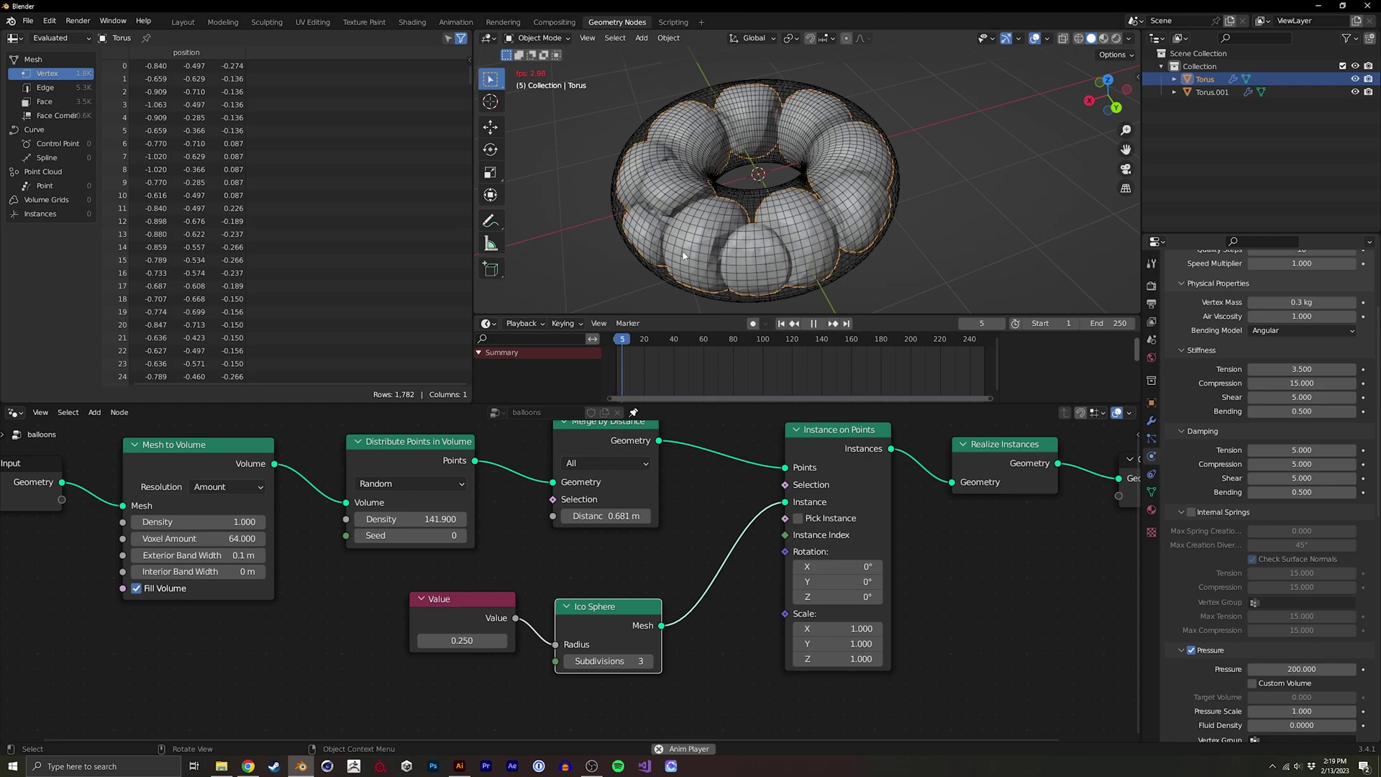
- Hide Torus.001 to inspect the inflated balloons on their own
{"action": "middle_click_drag", "start_coordinate": [685, 259], "coordinate": [705, 306]}
{"action": "left_click", "coordinate": [1356, 93]}
{"action": "middle_click_drag", "start_coordinate": [817, 255], "coordinate": [782, 232]}
- Insert a Set Material node between Realize Instances and Group Output, leaving space before it for another node
{"action": "middle_click_drag", "start_coordinate": [857, 504], "coordinate": [628, 511]}
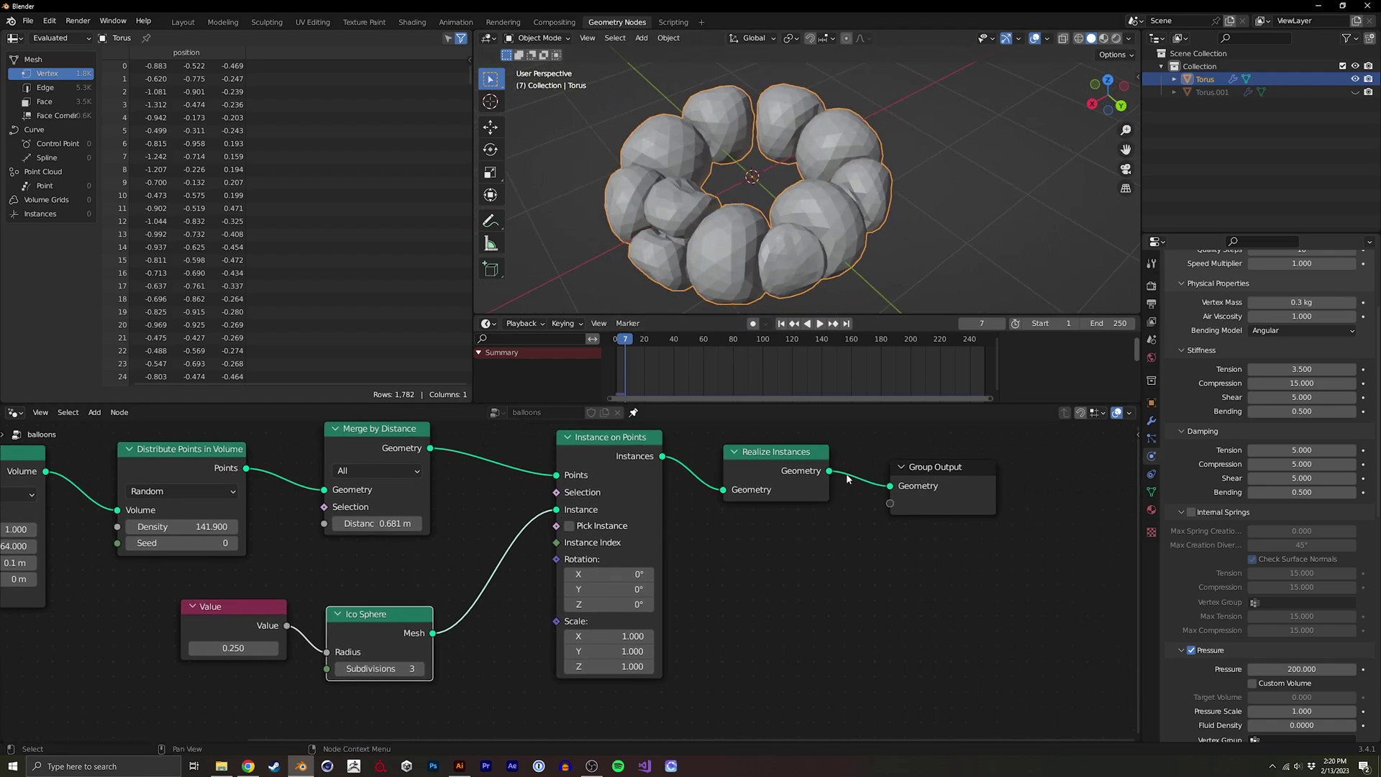
{"action": "middle_click_drag", "start_coordinate": [870, 477], "coordinate": [770, 494]}
{"action": "left_click_drag", "start_coordinate": [766, 493], "coordinate": [1025, 479]}
{"action": "key", "text": "shift+a"}
{"action": "left_click", "coordinate": [739, 451]}
{"action": "type", "text": "set"}
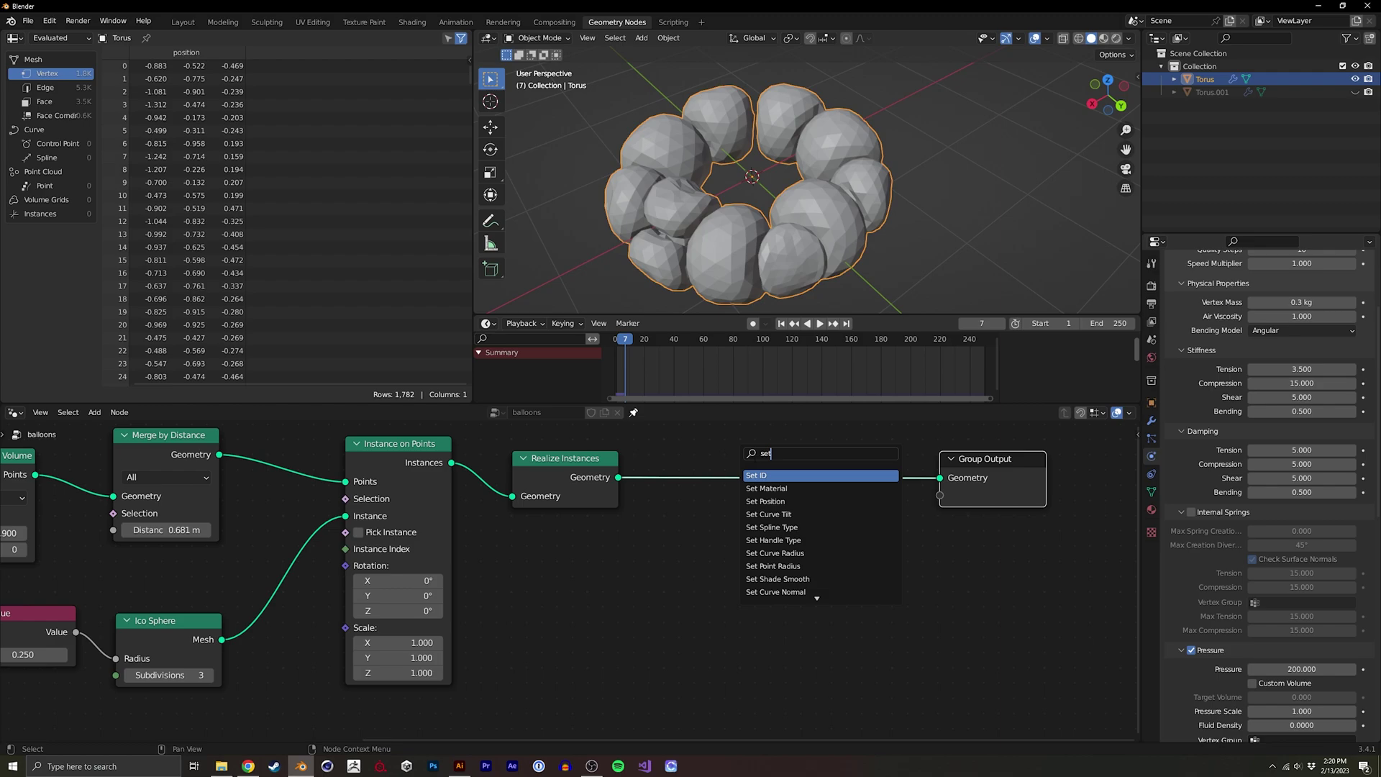
{"action": "left_click", "coordinate": [762, 488]}
{"action": "left_click", "coordinate": [755, 461]}
{"action": "left_click_drag", "start_coordinate": [798, 464], "coordinate": [972, 474]}
- Insert a Set Shade Smooth node between Realize Instances and Set Material and check the smoothed balloons
{"action": "key", "text": "shift+a"}
{"action": "left_click", "coordinate": [653, 451]}
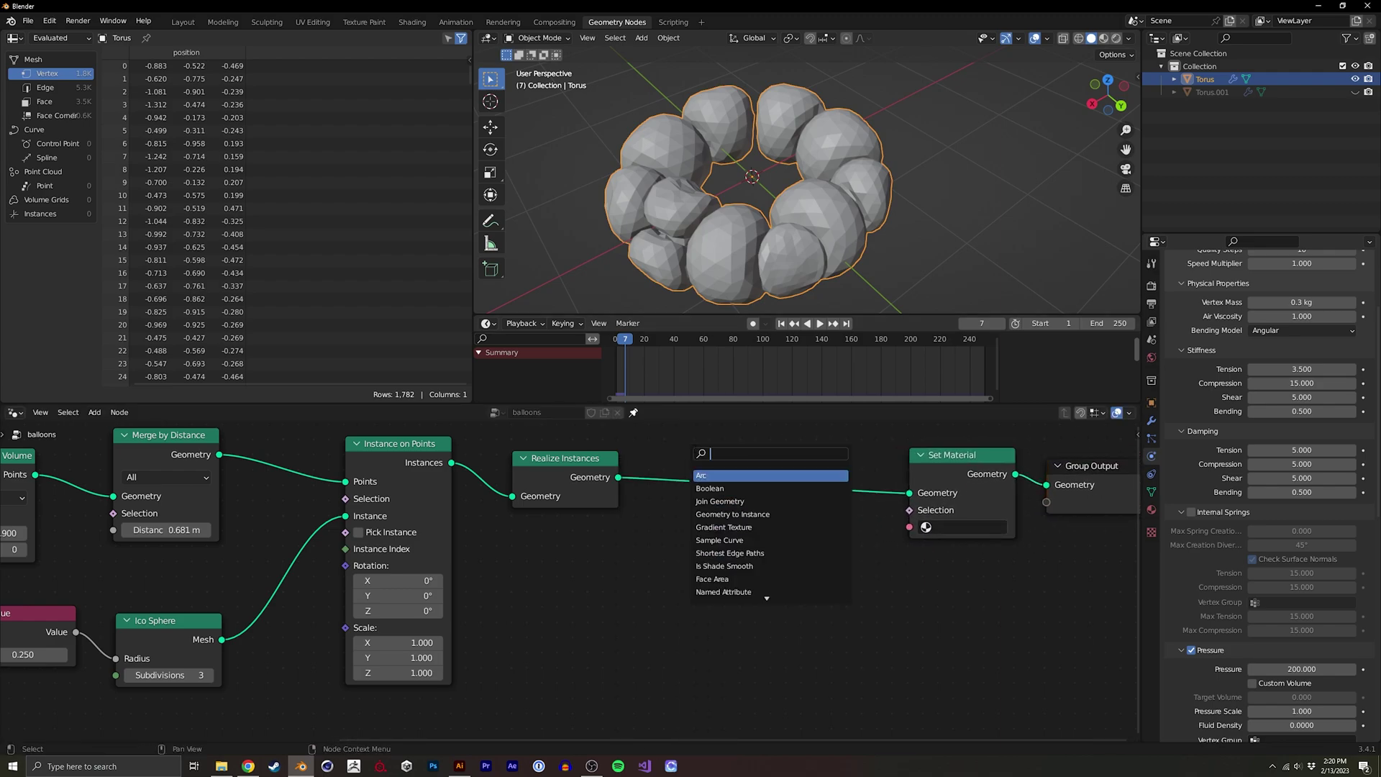
{"action": "type", "text": "set smo"}
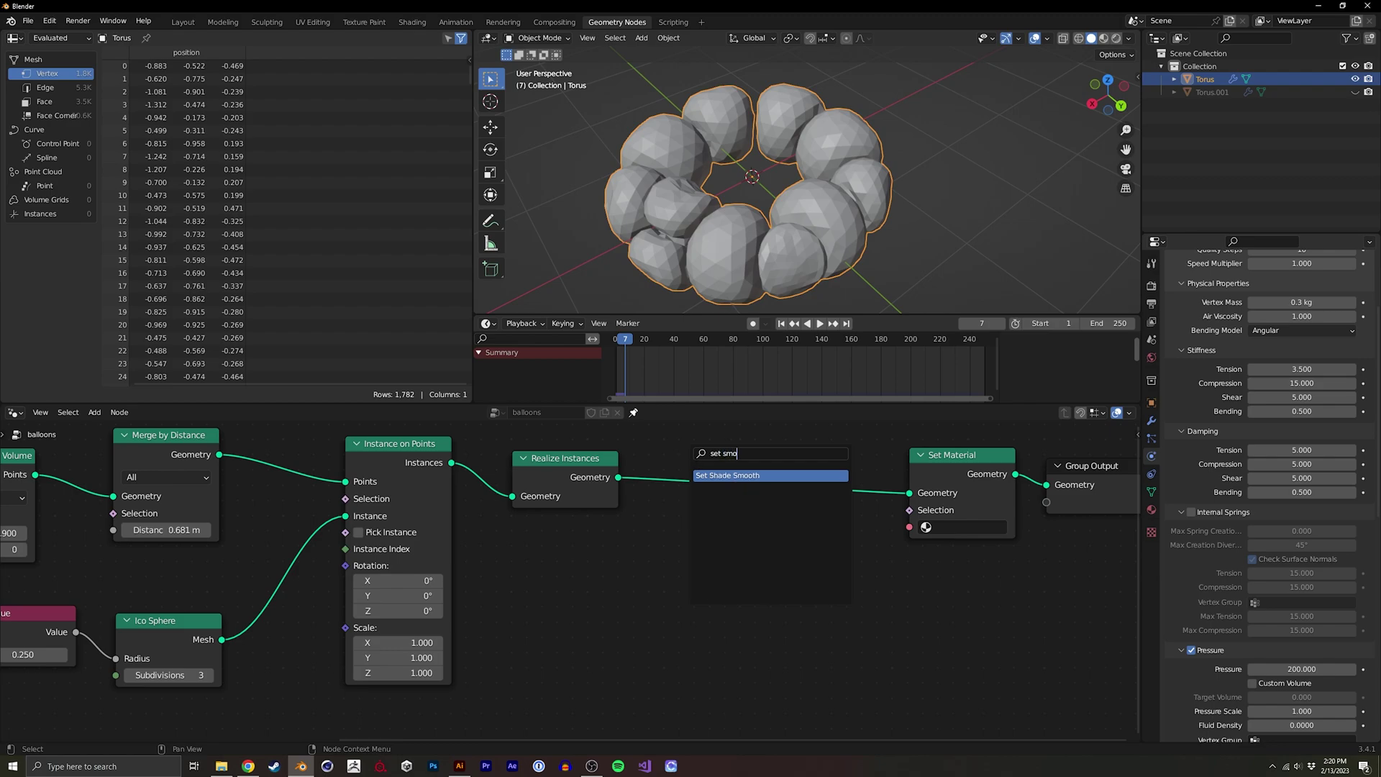
{"action": "key", "text": "Return"}
{"action": "left_click", "coordinate": [695, 469]}
{"action": "middle_click_drag", "start_coordinate": [821, 206], "coordinate": [837, 224]}
{"action": "scroll", "coordinate": [1285, 508], "scroll_direction": "down", "scroll_amount": 12}
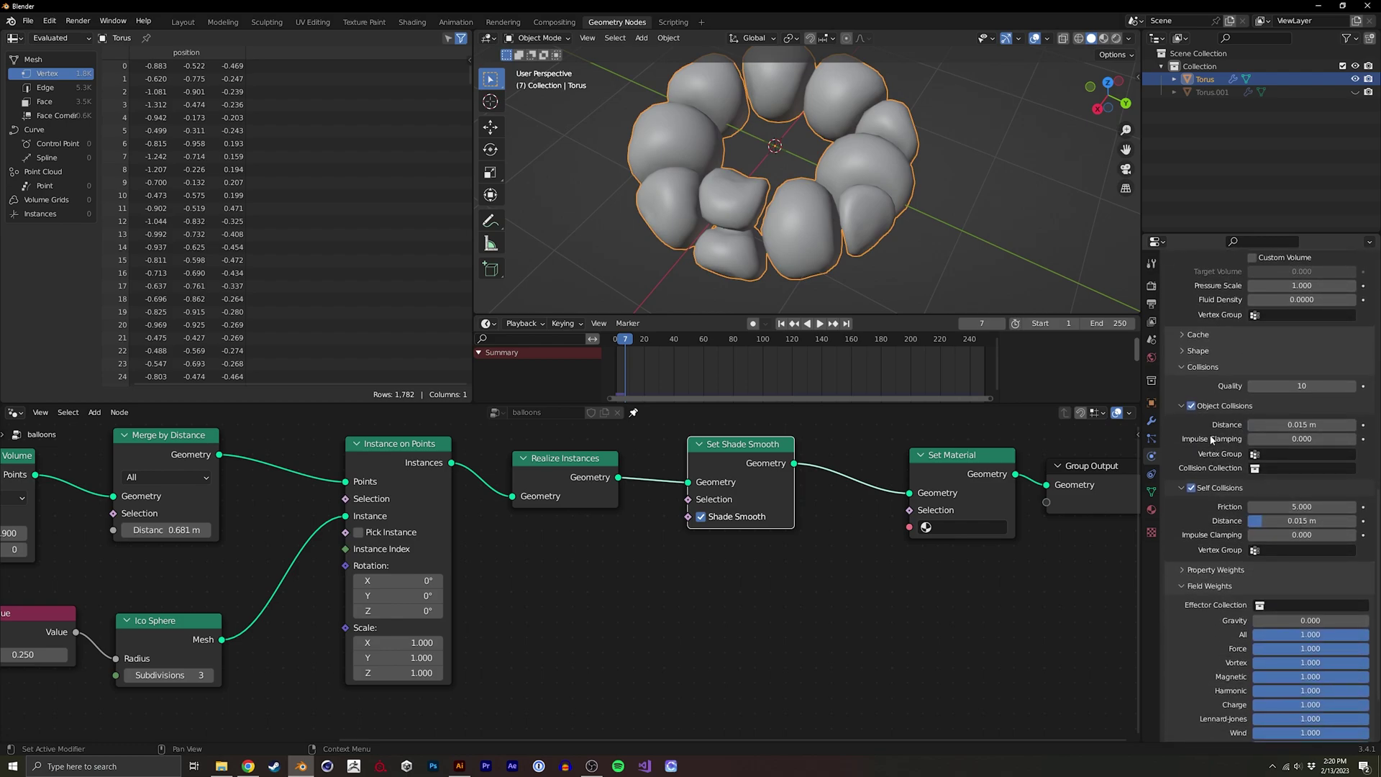
{"action": "middle_click_drag", "start_coordinate": [786, 207], "coordinate": [776, 204]}
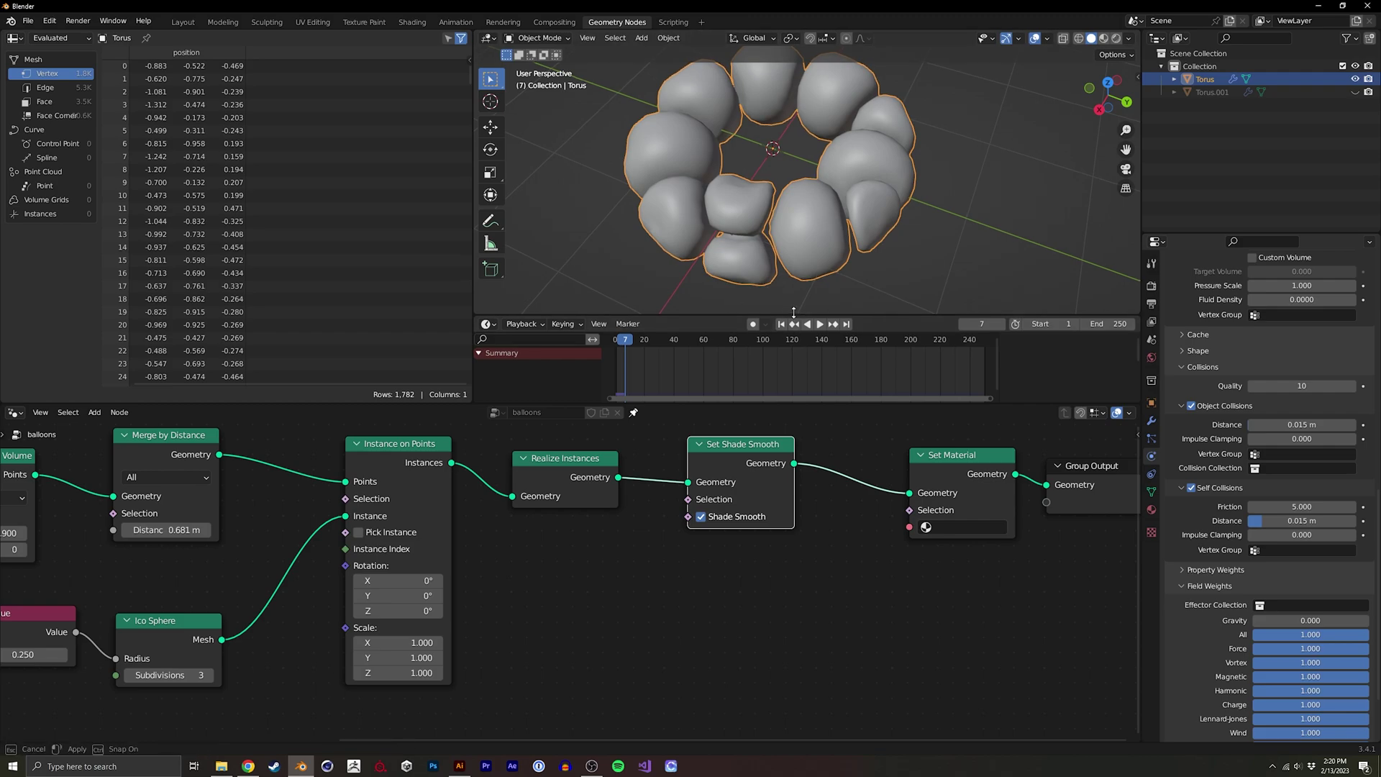
- Enlarge the 3D viewport and add a Subdivision Surface modifier after Cloth with 2 viewport levels
{"action": "left_click_drag", "start_coordinate": [795, 317], "coordinate": [796, 354]}
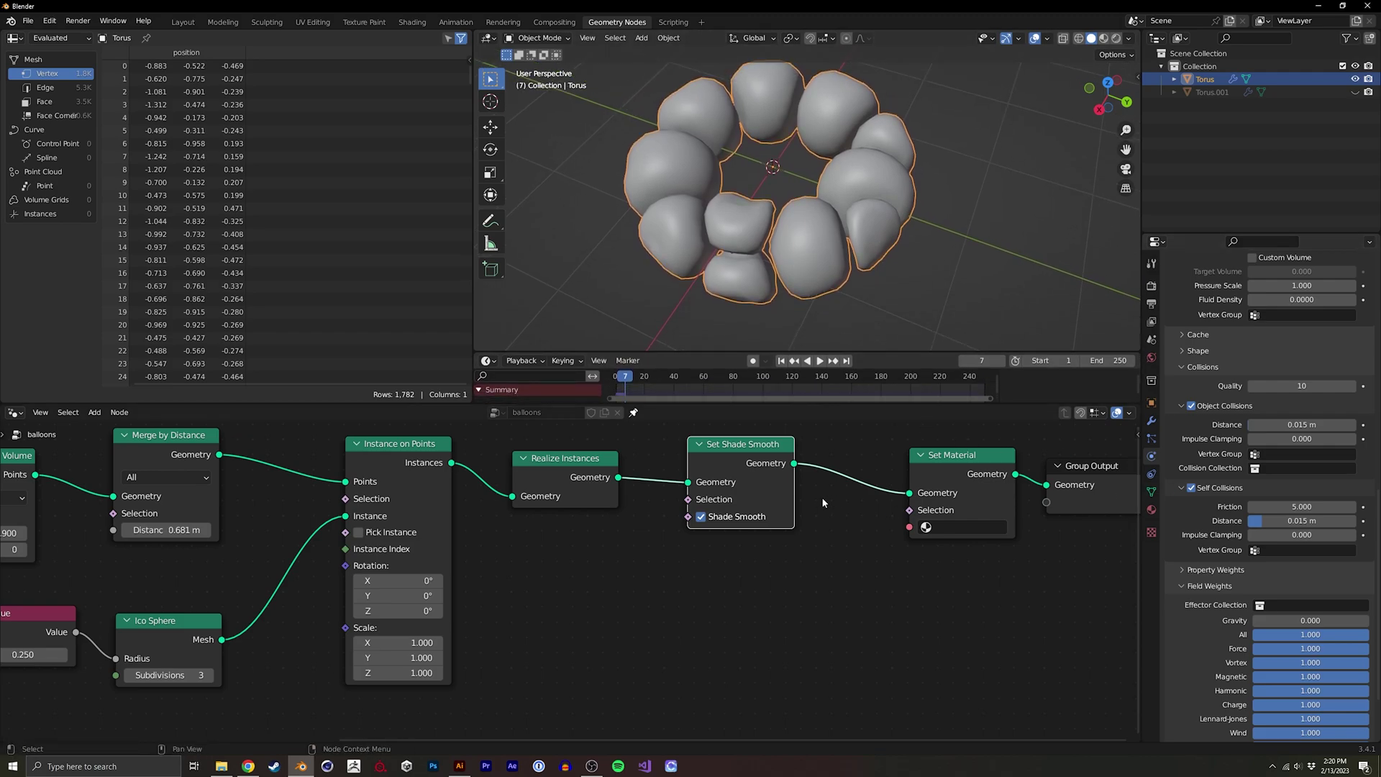
{"action": "left_click", "coordinate": [1151, 421]}
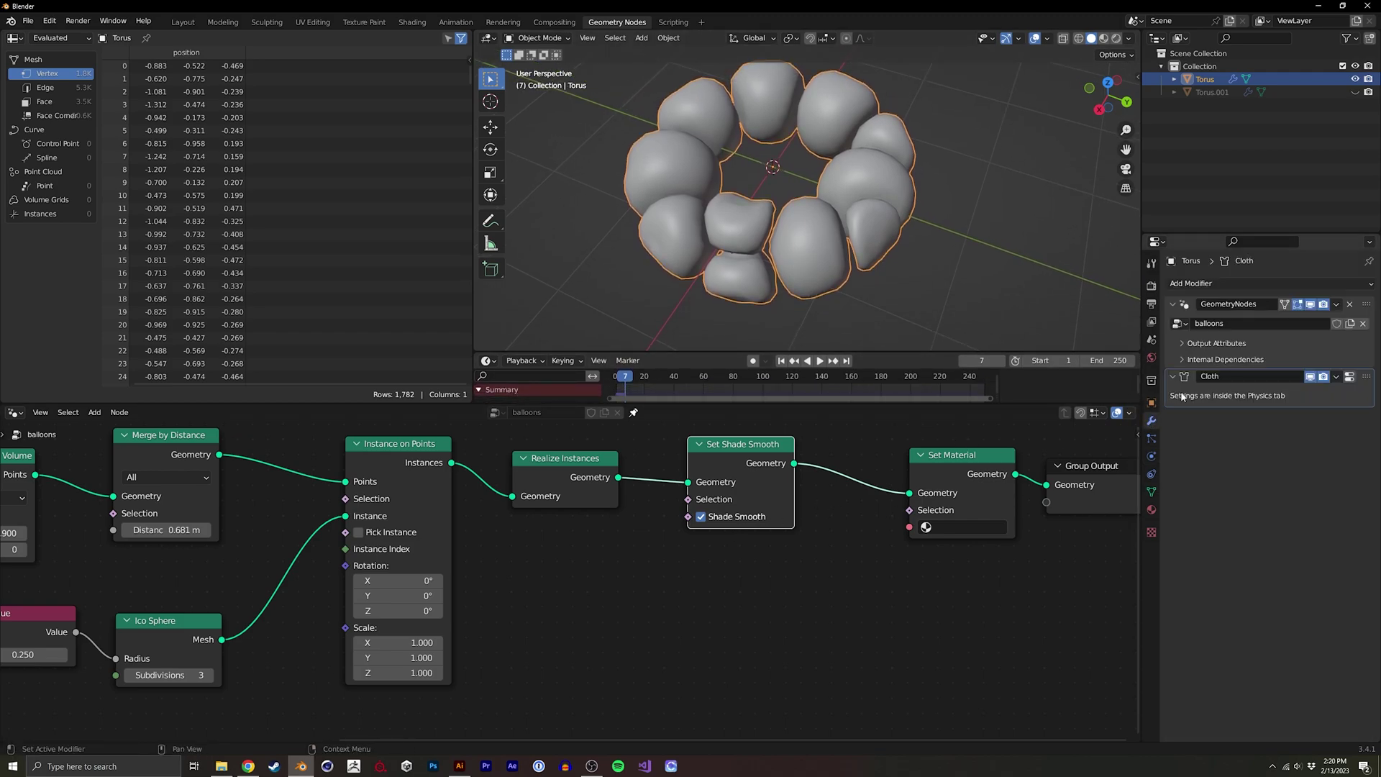
{"action": "left_click", "coordinate": [1215, 286]}
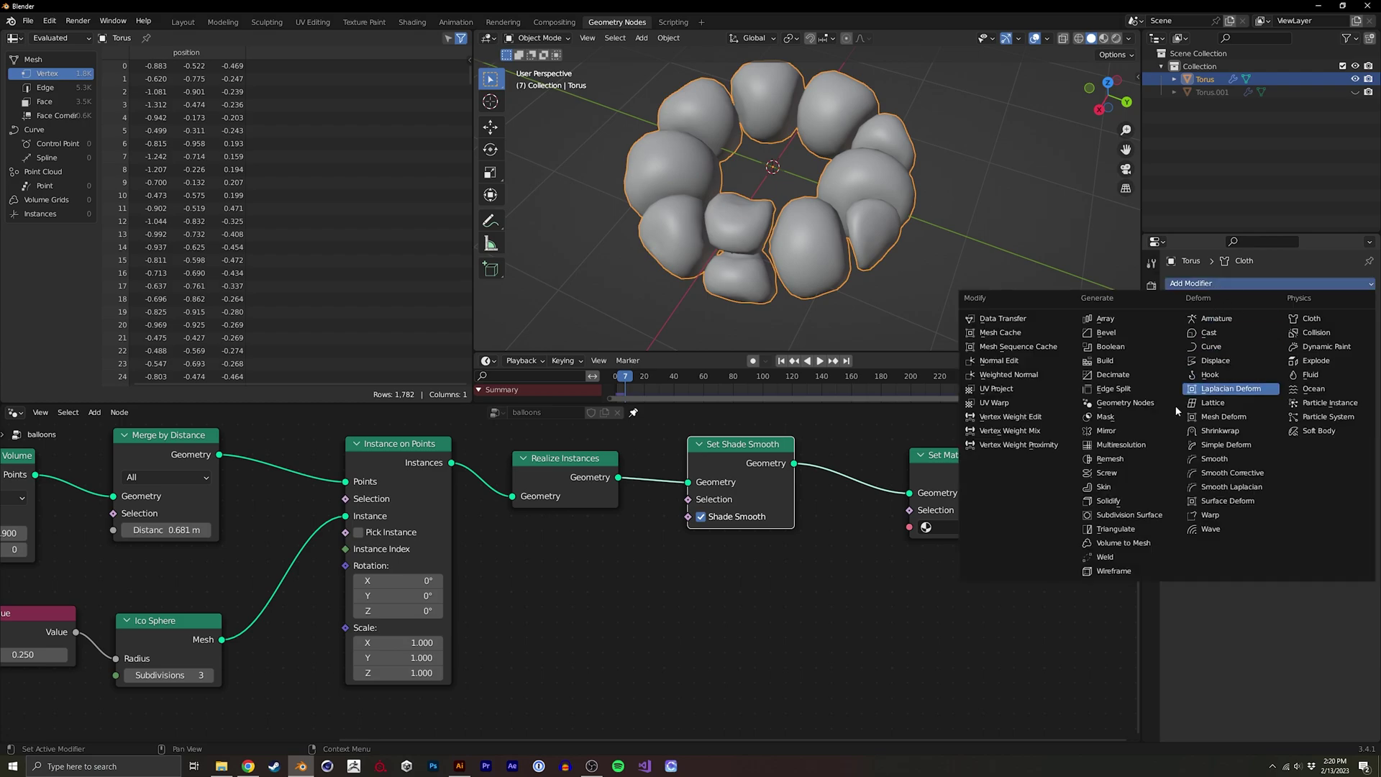
{"action": "left_click", "coordinate": [1143, 512]}
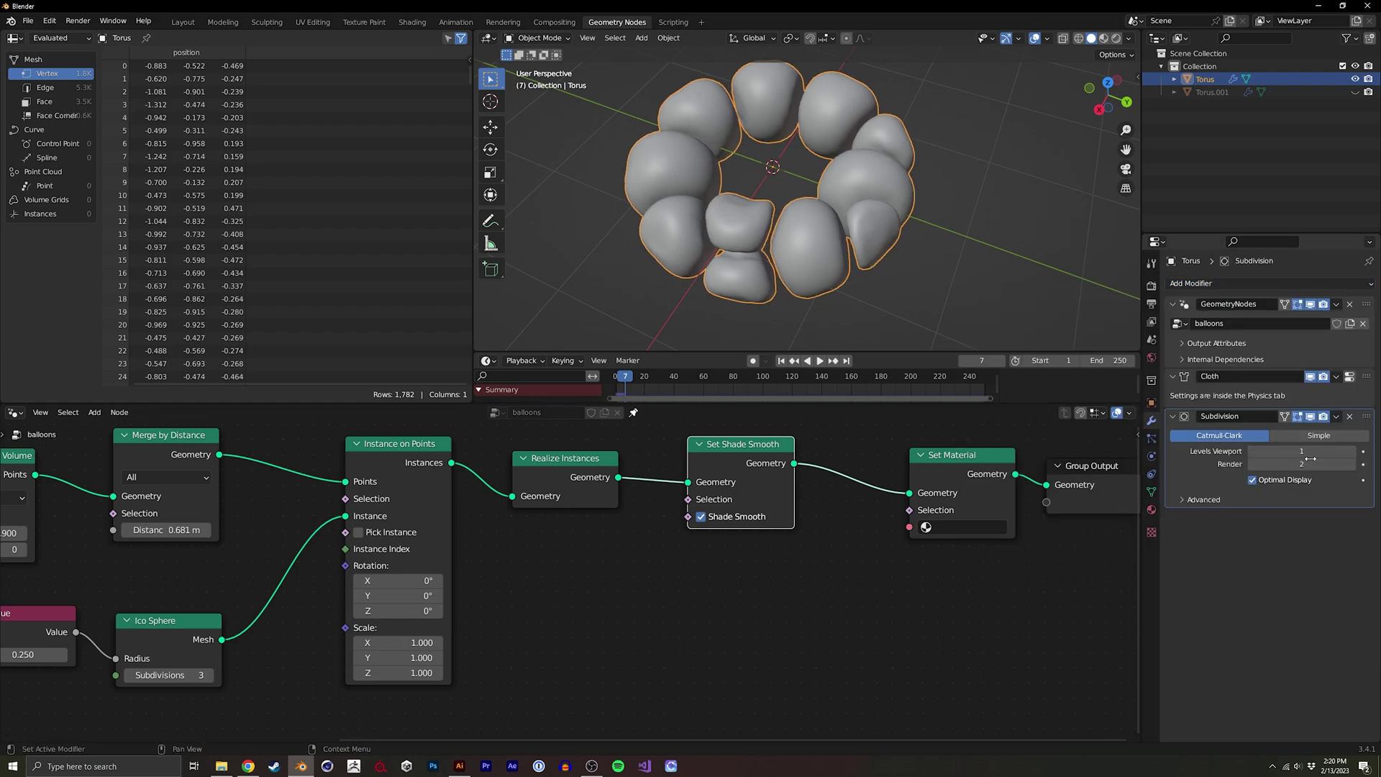
{"action": "middle_click_drag", "start_coordinate": [789, 241], "coordinate": [719, 216]}
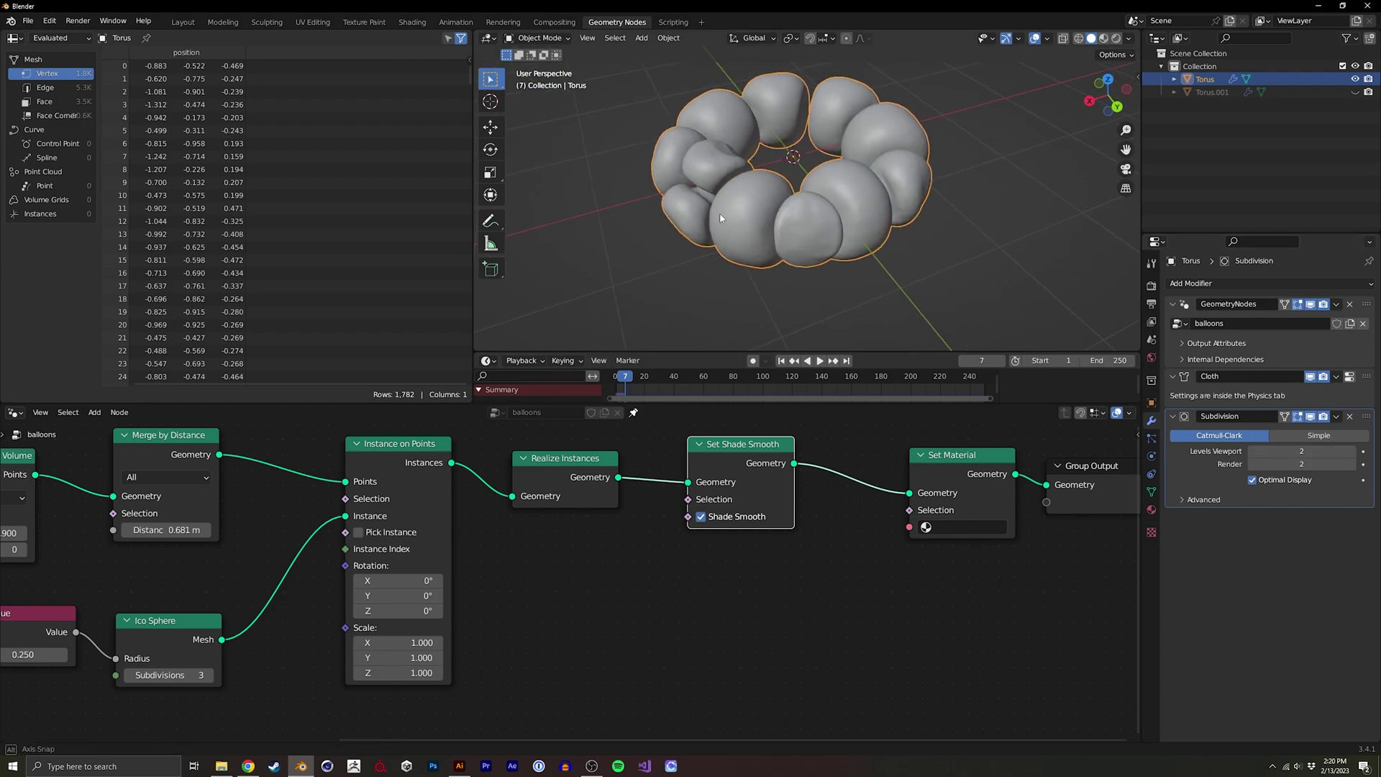
- Add a Solidify modifier after the Subdivision modifier and set its thickness to -0.06 m
{"action": "left_click", "coordinate": [1258, 286]}
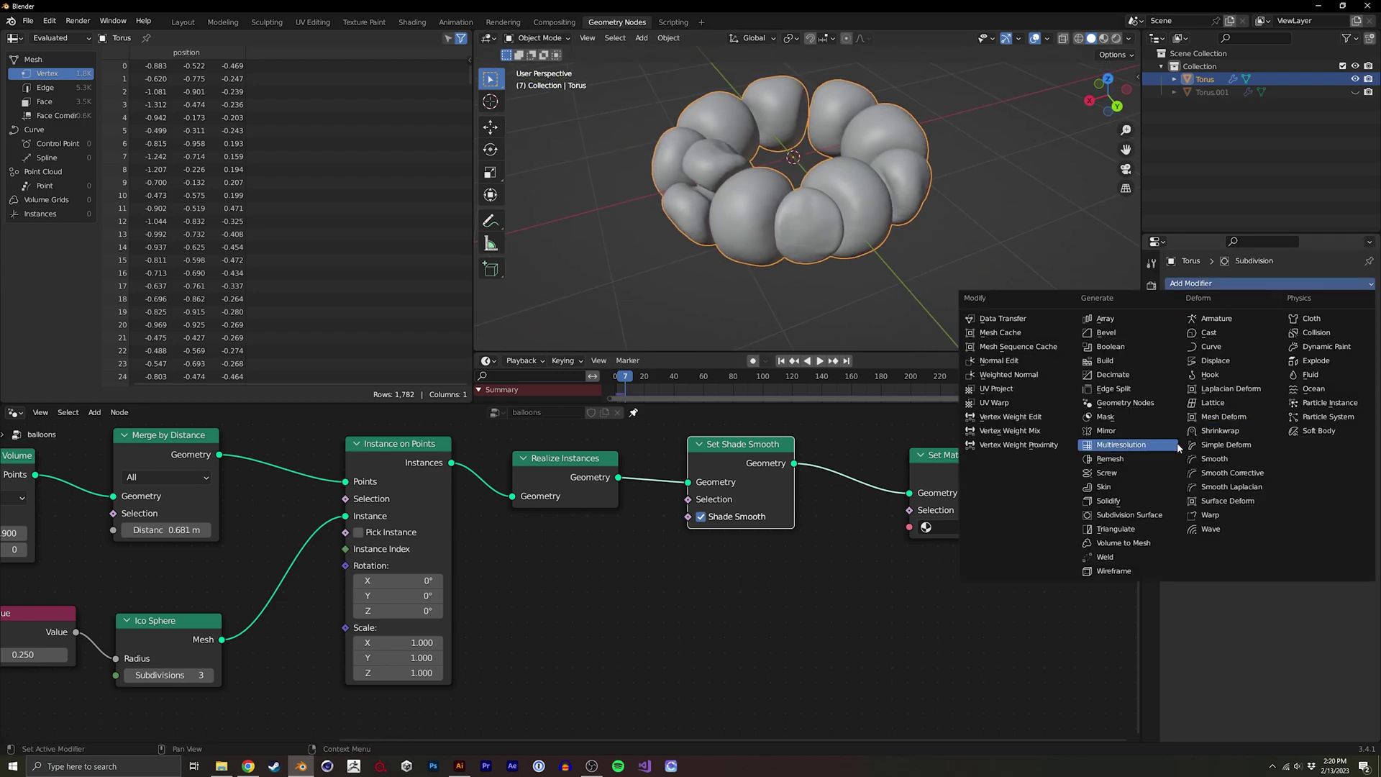
{"action": "left_click", "coordinate": [1126, 500]}
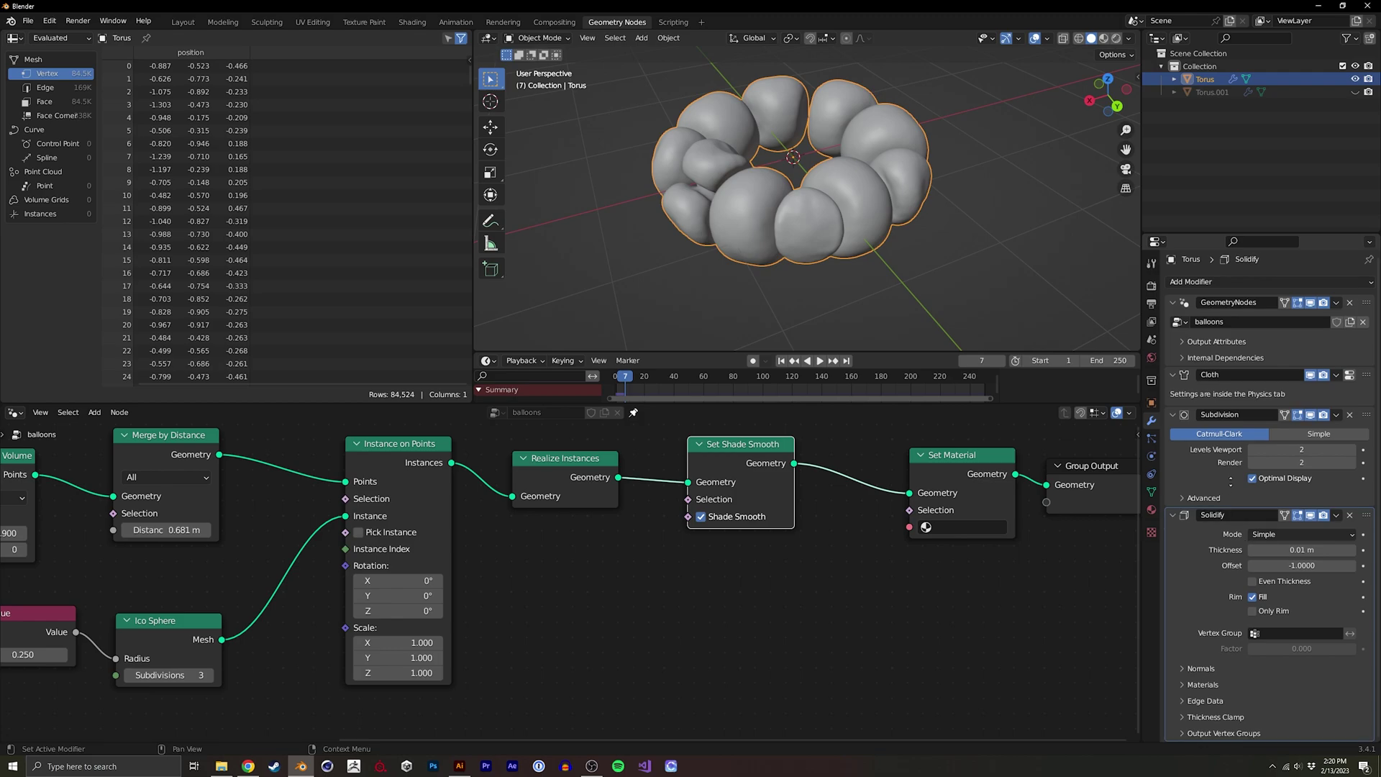
{"action": "left_click_drag", "start_coordinate": [1304, 552], "coordinate": [1297, 552]}
{"action": "middle_click_drag", "start_coordinate": [741, 283], "coordinate": [835, 317]}
{"action": "left_click", "coordinate": [1302, 550]}
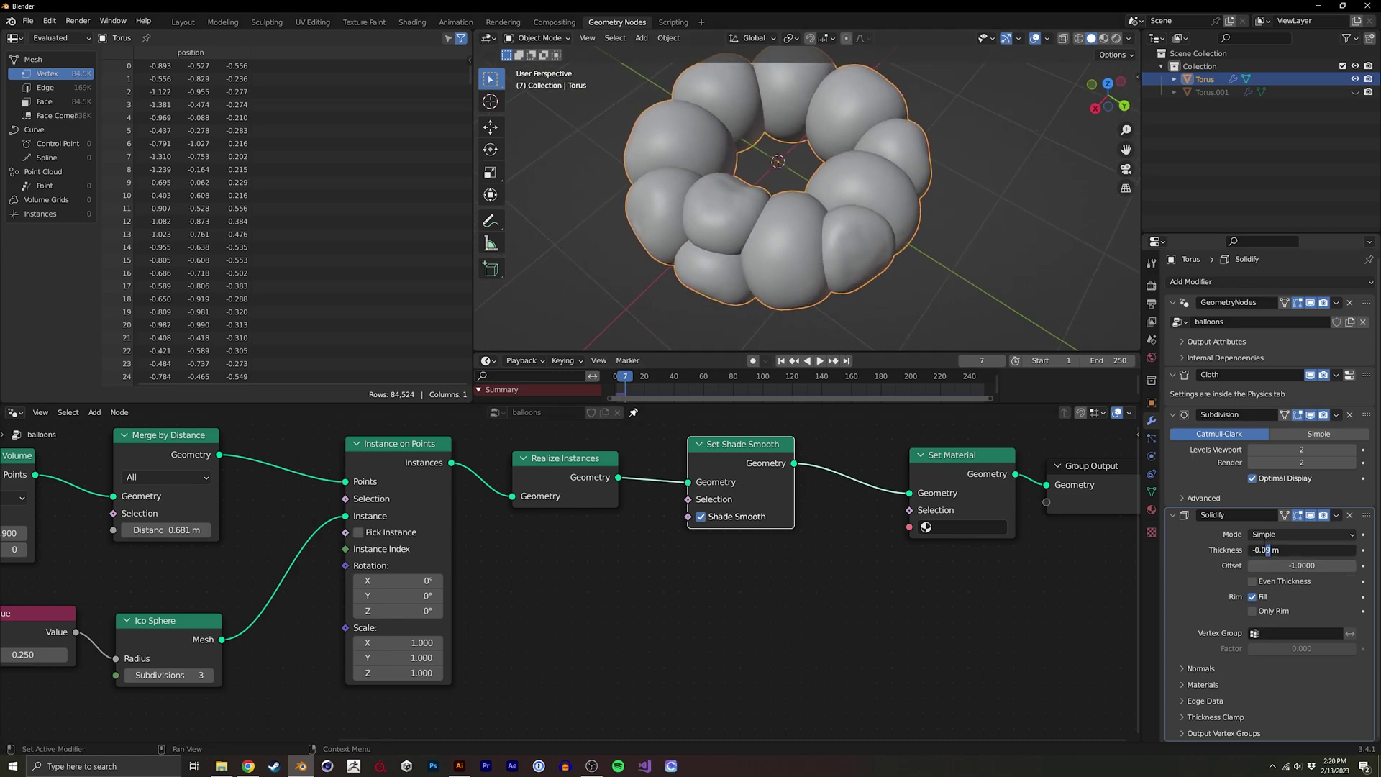
{"action": "key", "text": "Return"}
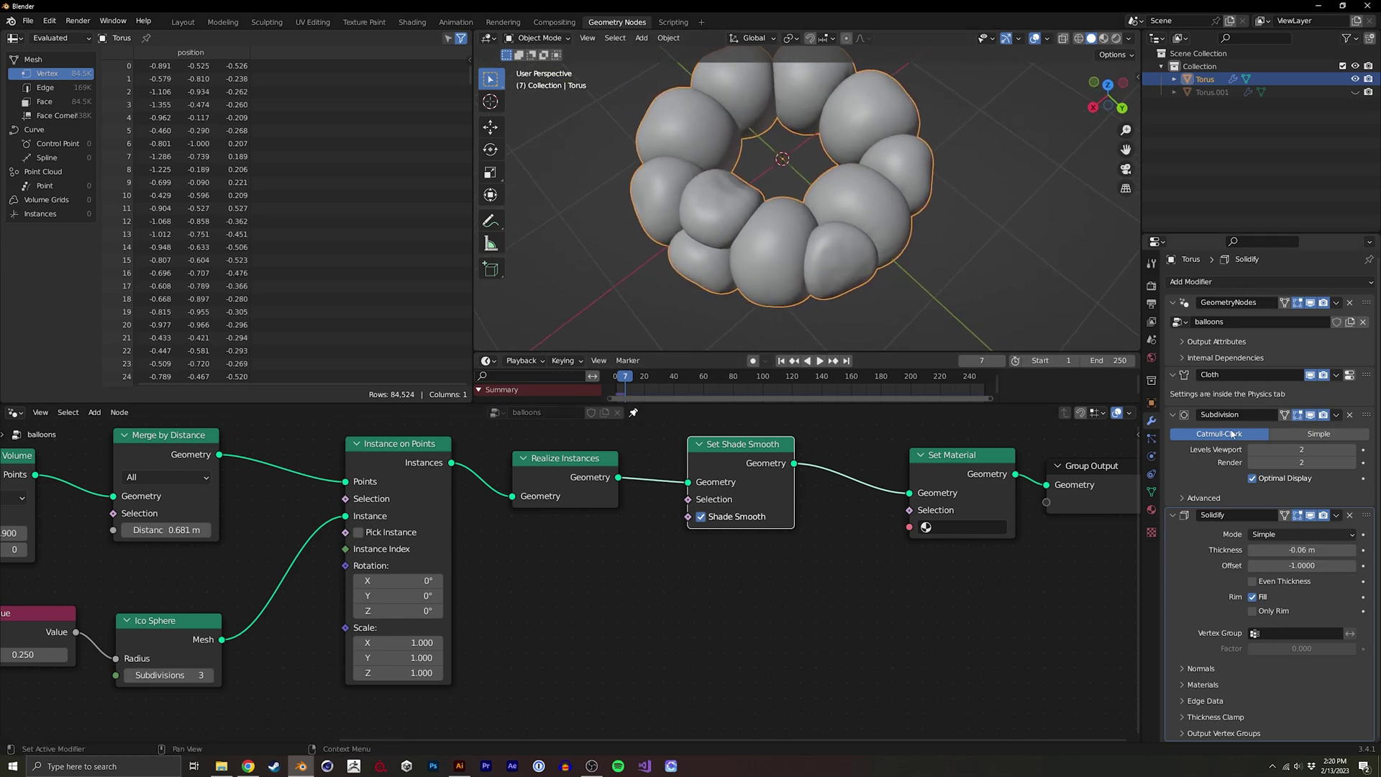
- Refine the Solidify thickness to -0.05 m and inspect how closely the balloons touch
{"action": "left_click", "coordinate": [1305, 550]}
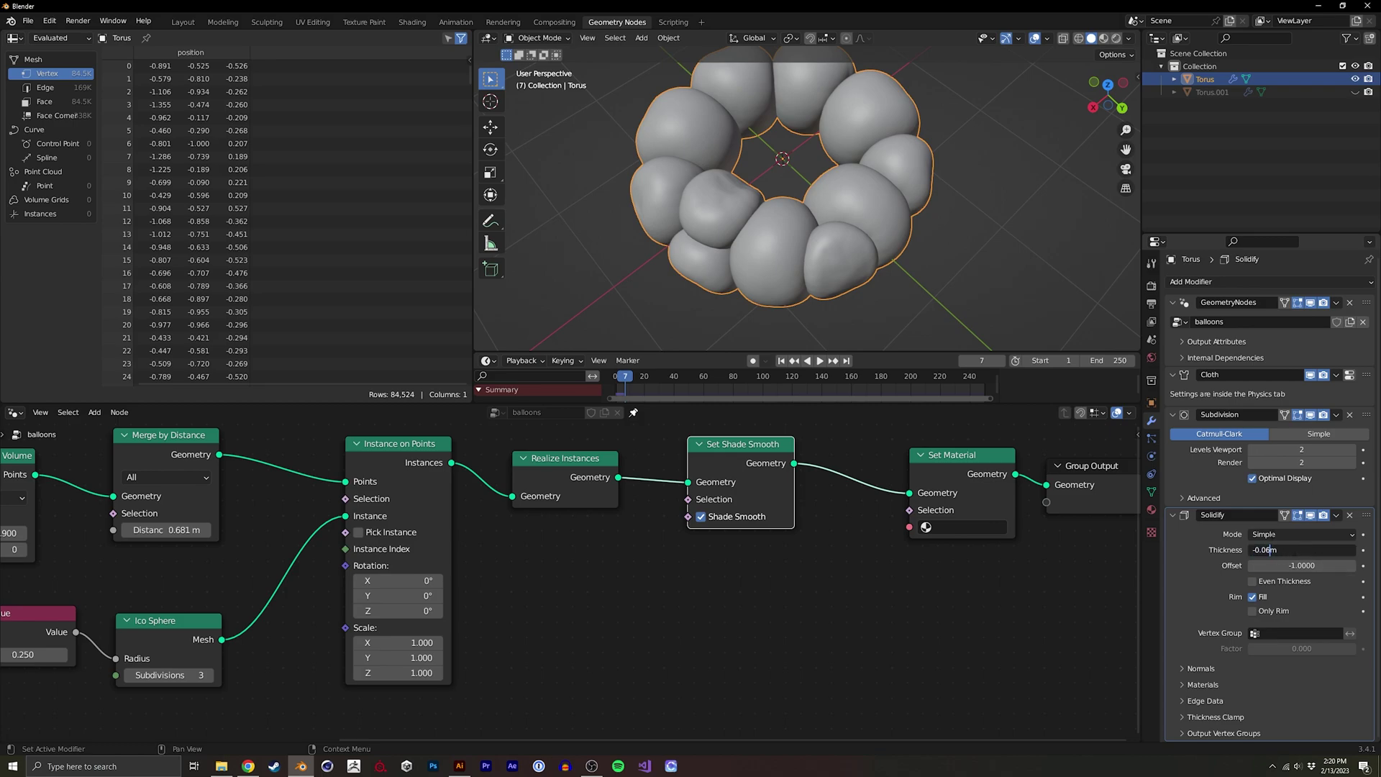
{"action": "key", "text": "Return"}
{"action": "left_click", "coordinate": [1296, 551]}
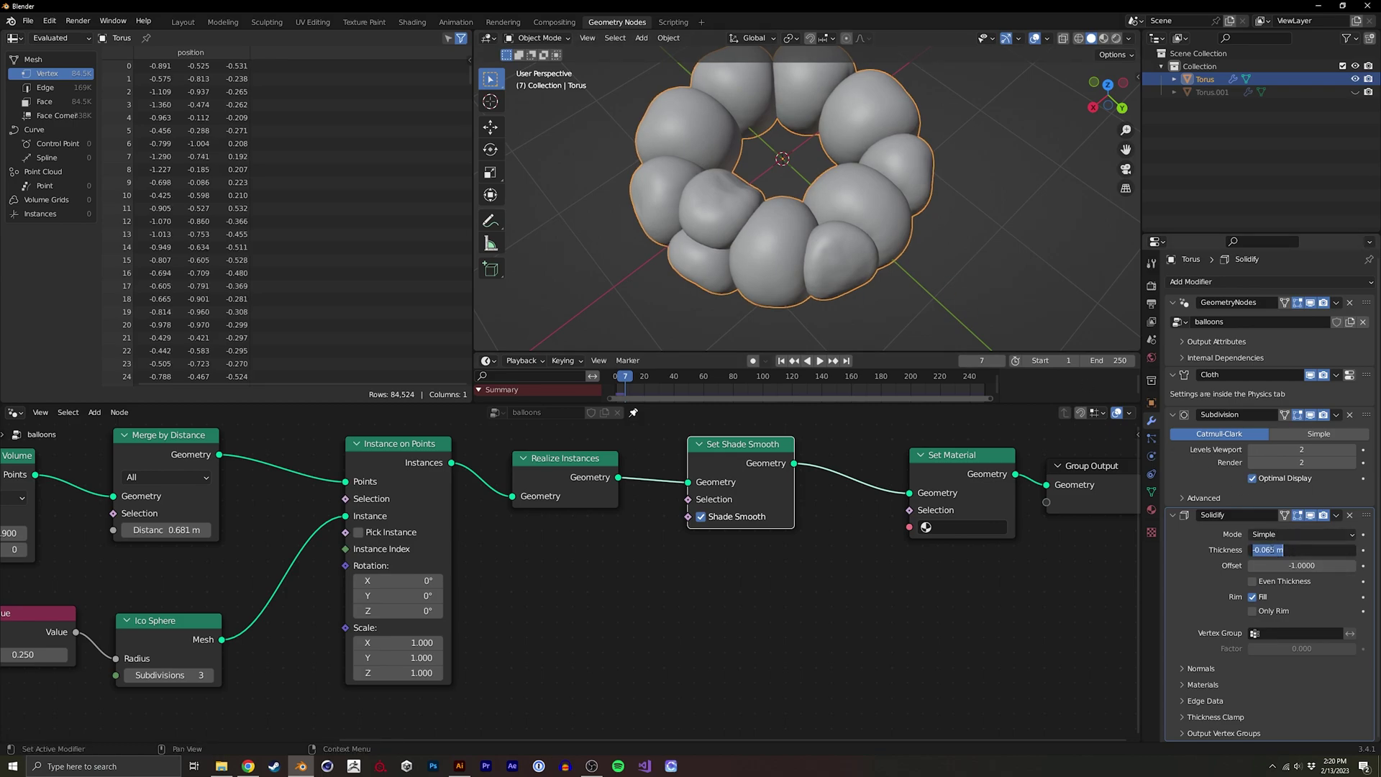
{"action": "left_click", "coordinate": [1266, 551]}
{"action": "key", "text": "Return"}
{"action": "middle_click_drag", "start_coordinate": [828, 245], "coordinate": [690, 244]}
{"action": "middle_click_drag", "start_coordinate": [835, 188], "coordinate": [807, 216]}
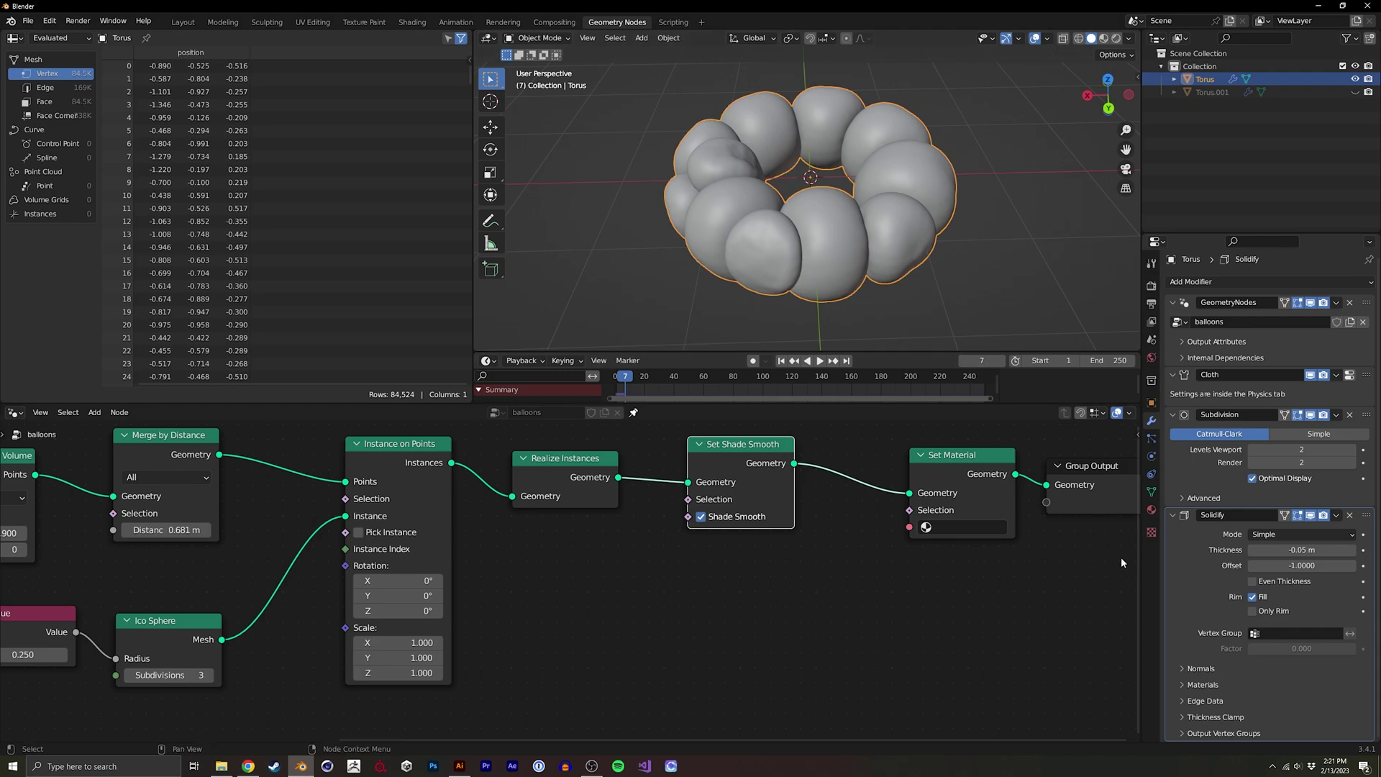
- Create a new material named balloon on the Torus and assign it in the Set Material node
{"action": "left_click", "coordinate": [1150, 509]}
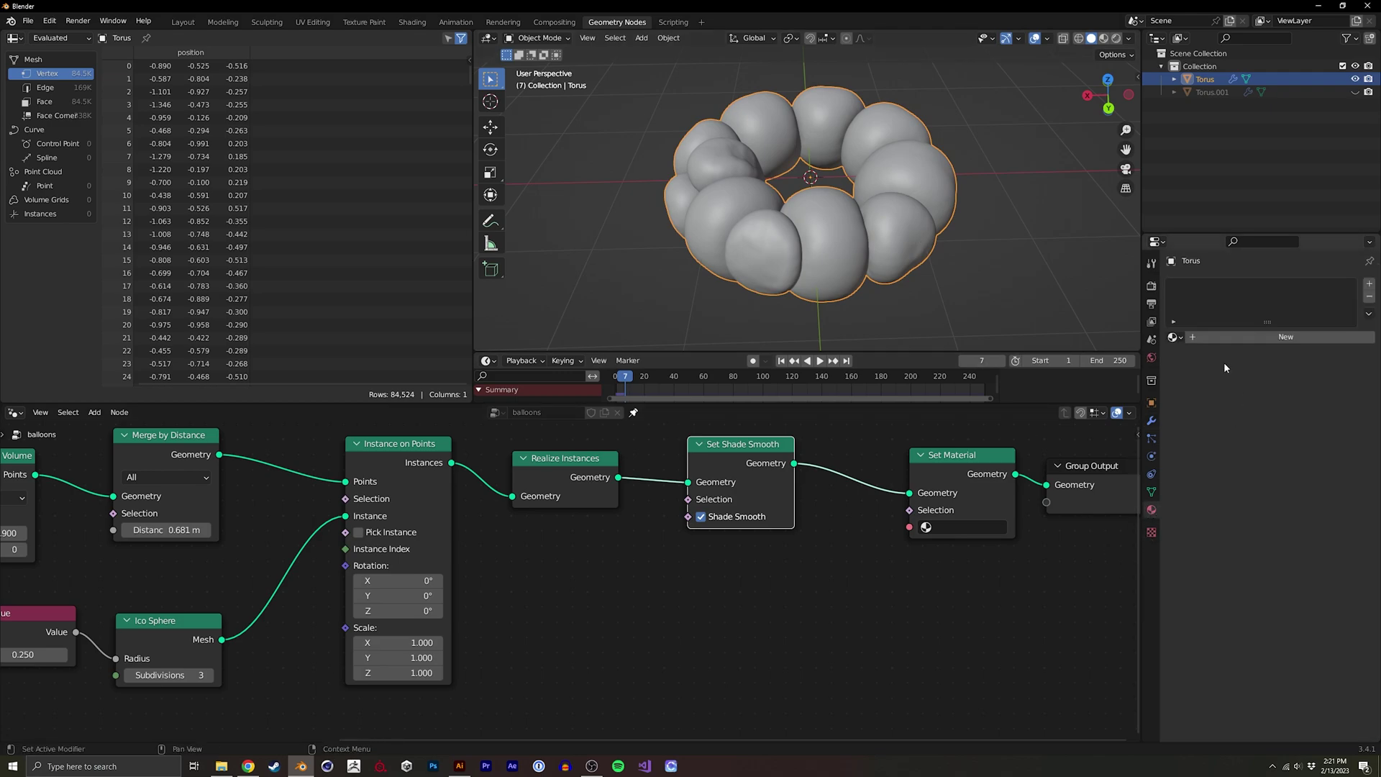
{"action": "left_click", "coordinate": [1218, 339]}
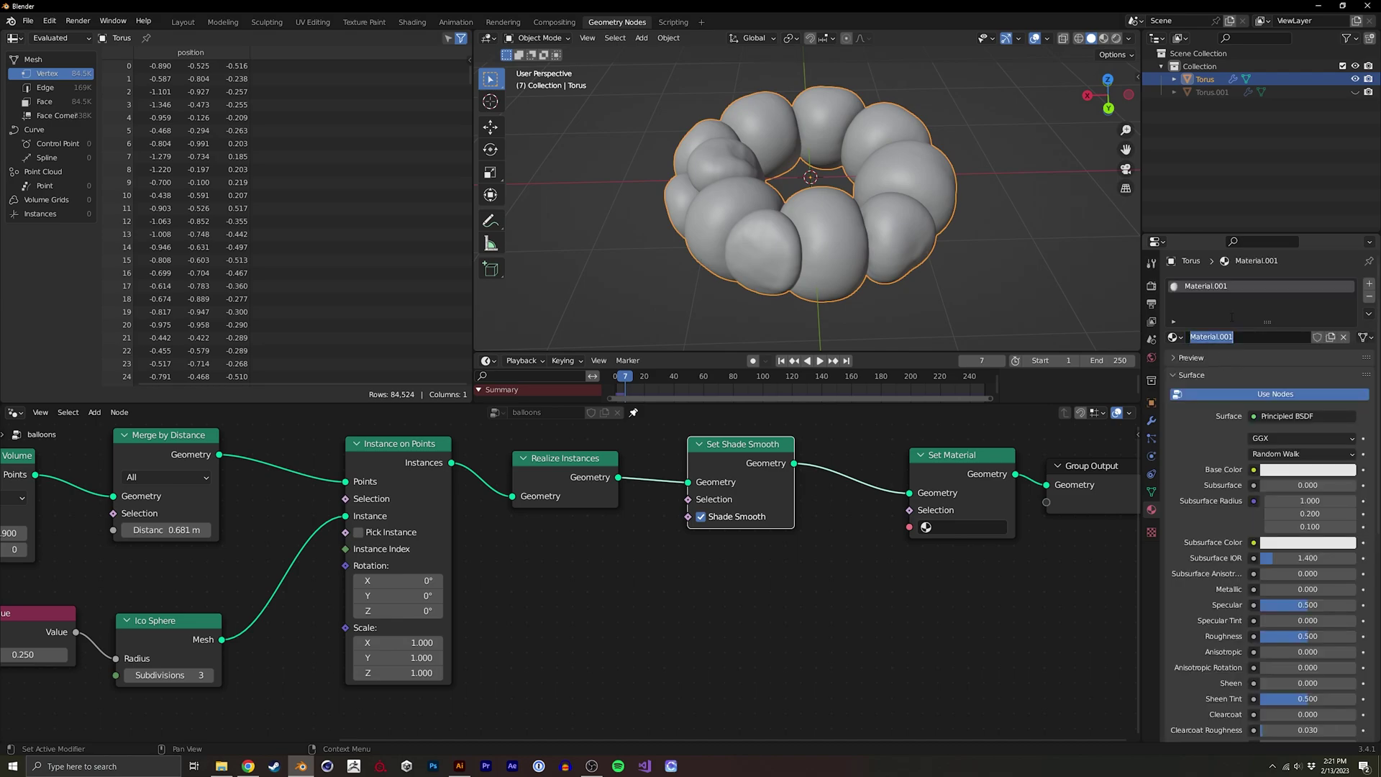
{"action": "type", "text": "ba"}
{"action": "left_click", "coordinate": [963, 526]}
{"action": "left_click", "coordinate": [957, 549]}
- Turn the spreadsheet area into a Shader Editor and frame the balloon material's nodes
{"action": "left_click", "coordinate": [13, 37]}
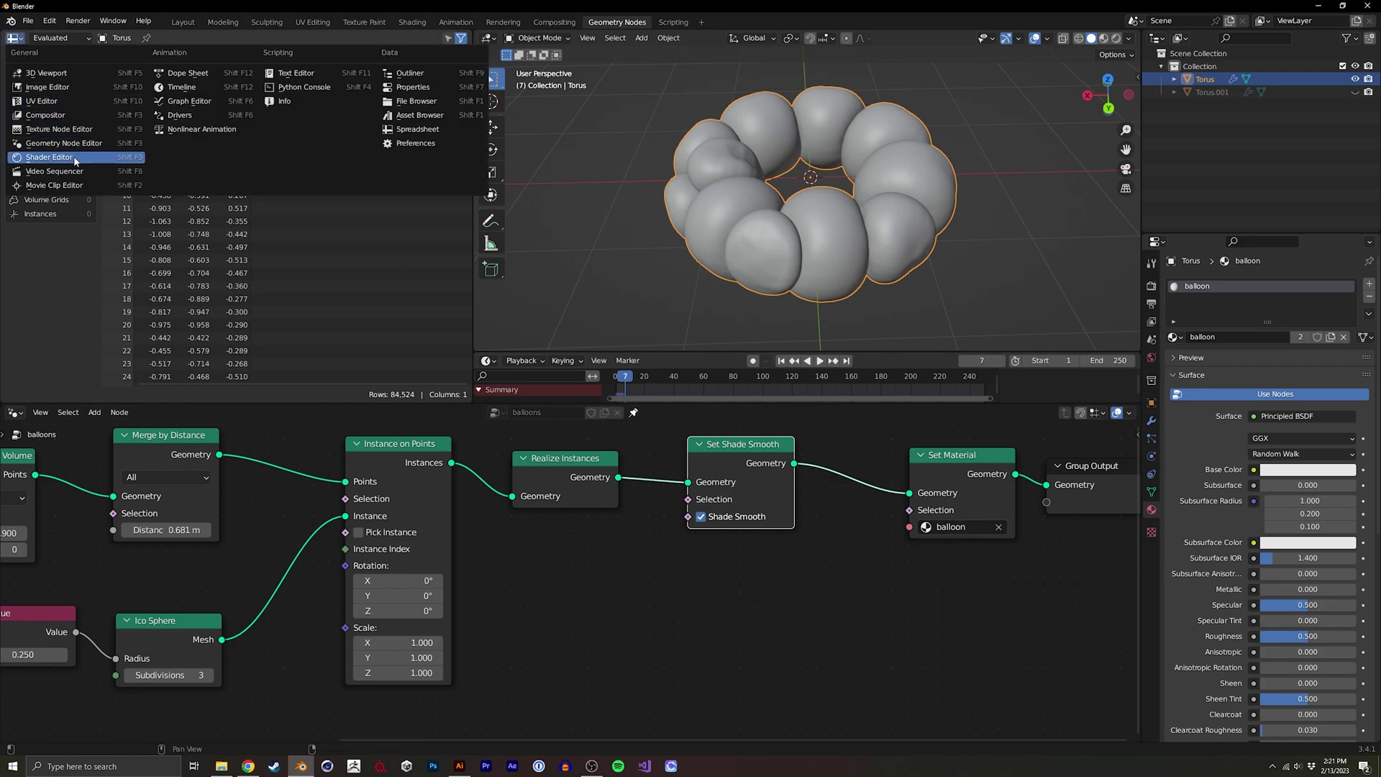
{"action": "left_click", "coordinate": [50, 144]}
{"action": "middle_click_drag", "start_coordinate": [223, 237], "coordinate": [314, 205]}
{"action": "scroll", "coordinate": [187, 243], "scroll_direction": "up", "scroll_amount": 3}
{"action": "middle_click_drag", "start_coordinate": [207, 219], "coordinate": [138, 224]}
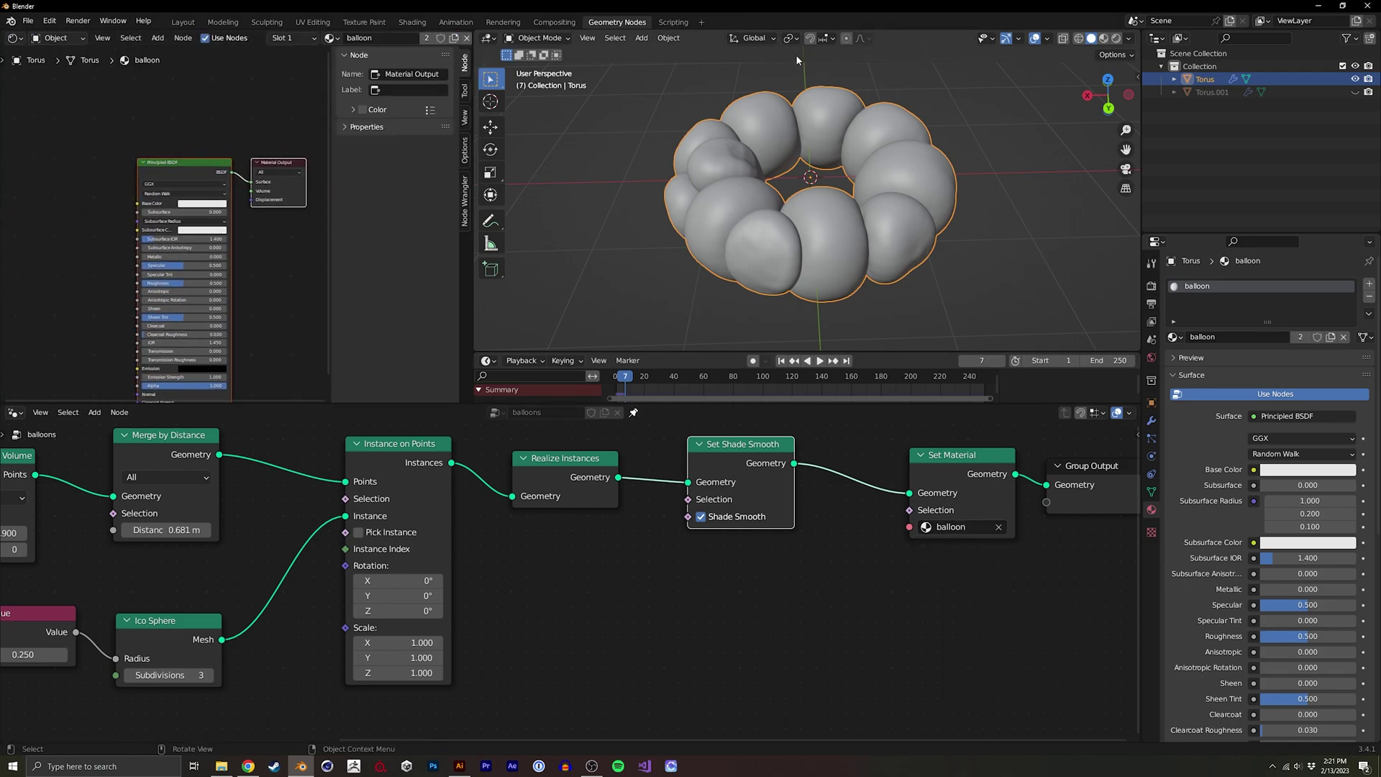
- Switch the viewport to rendered shading and add a Sun light rotated about 34.5° in the view
{"action": "left_click", "coordinate": [1105, 39]}
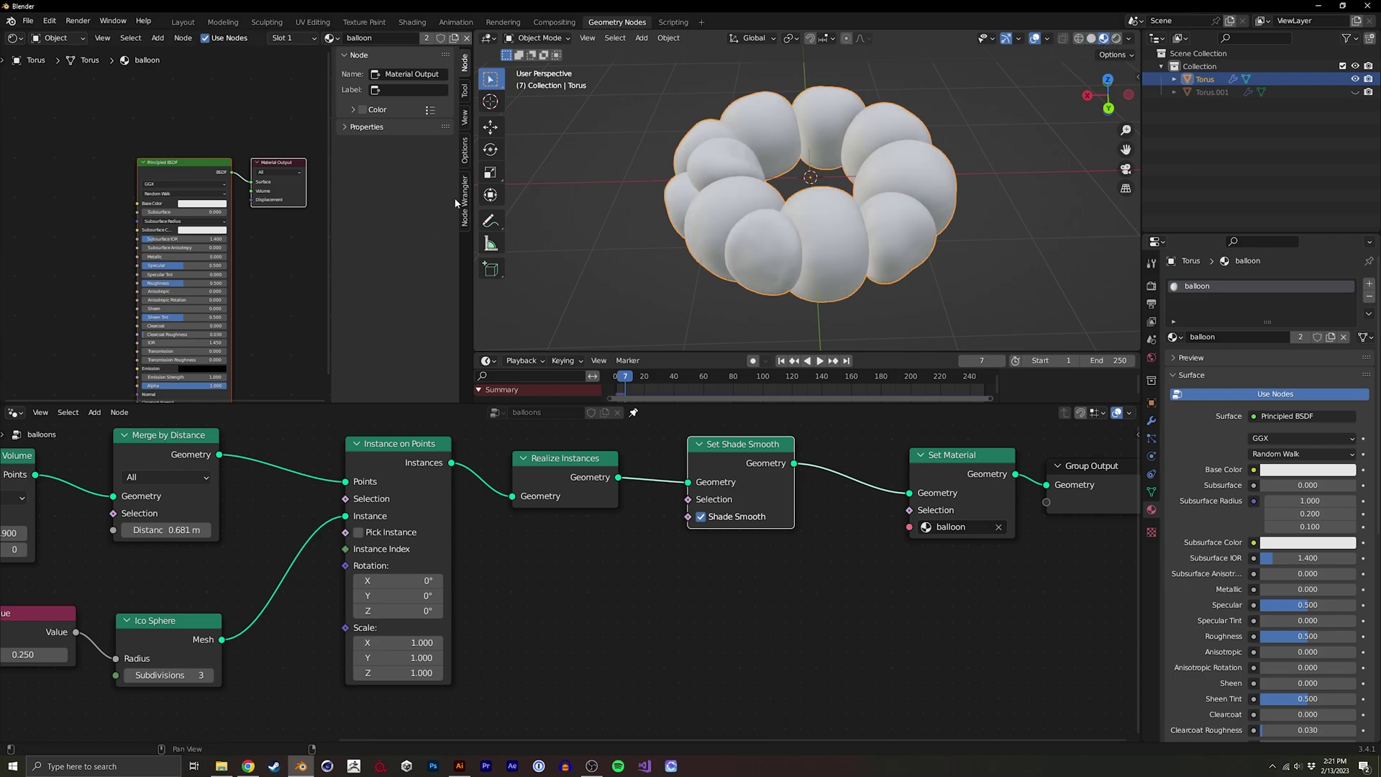
{"action": "left_click", "coordinate": [1117, 39]}
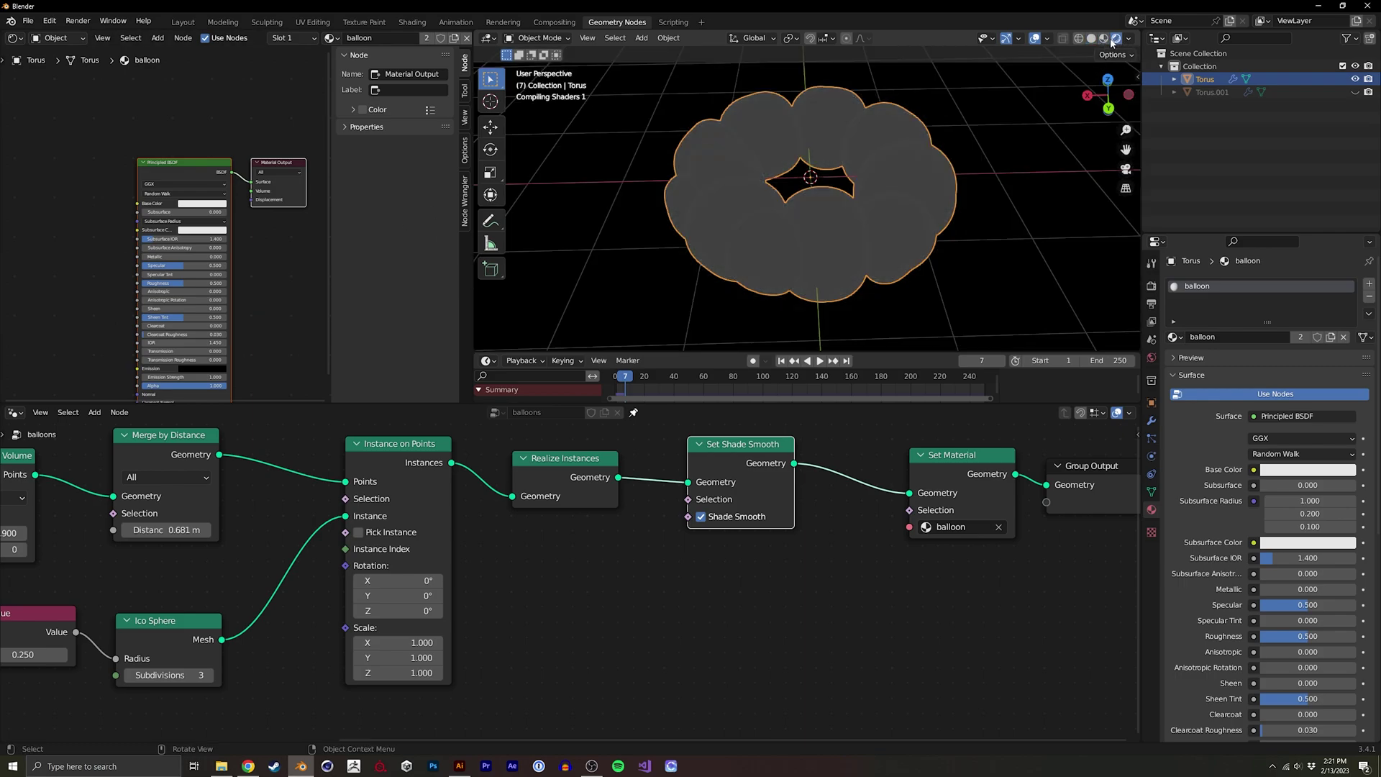
{"action": "key", "text": "shift+a"}
{"action": "mouse_move", "coordinate": [916, 336]}
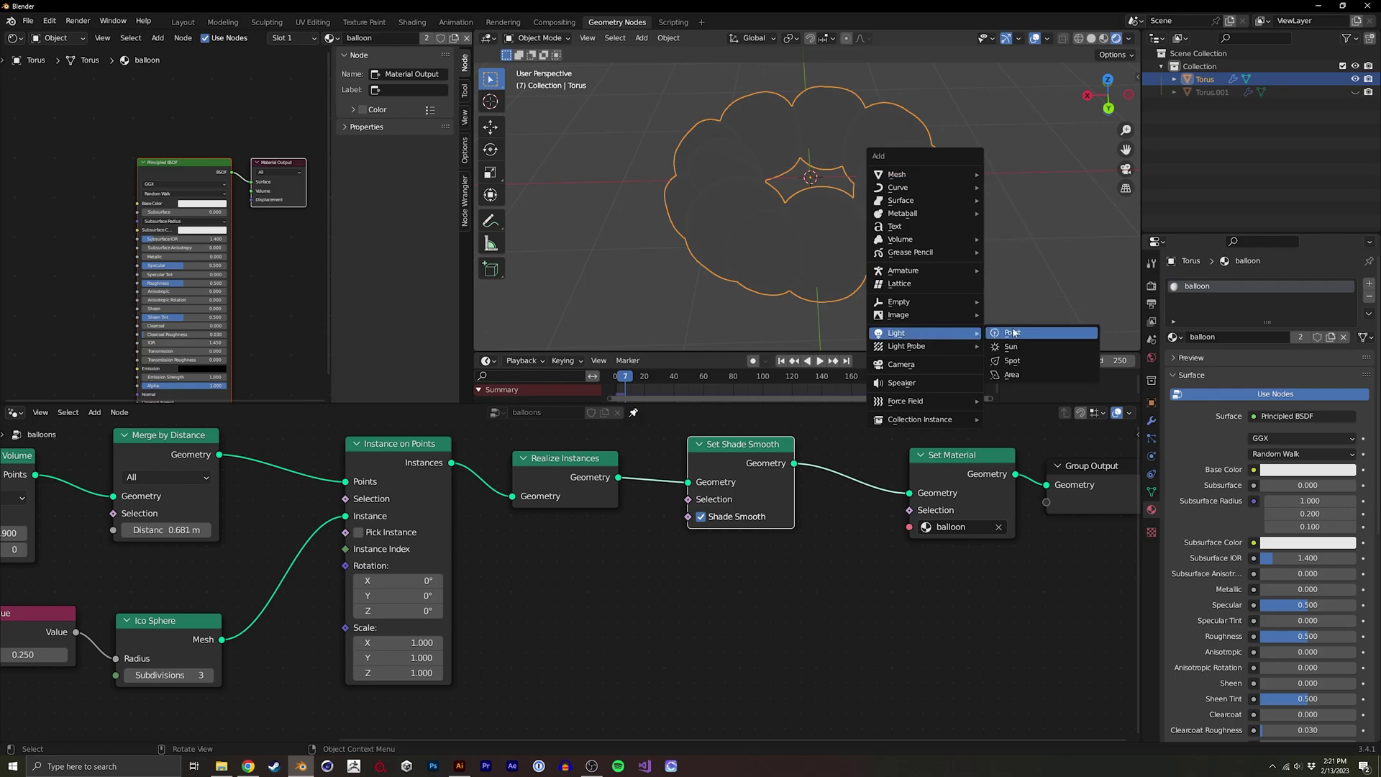
{"action": "left_click", "coordinate": [1020, 347]}
{"action": "key", "text": "r"}
{"action": "left_click", "coordinate": [925, 286]}
- Set the Sun light's strength to 3 and reselect the balloon Torus
{"action": "double_click", "coordinate": [1303, 371]}
{"action": "type", "text": "3"}
{"action": "key", "text": "Return"}
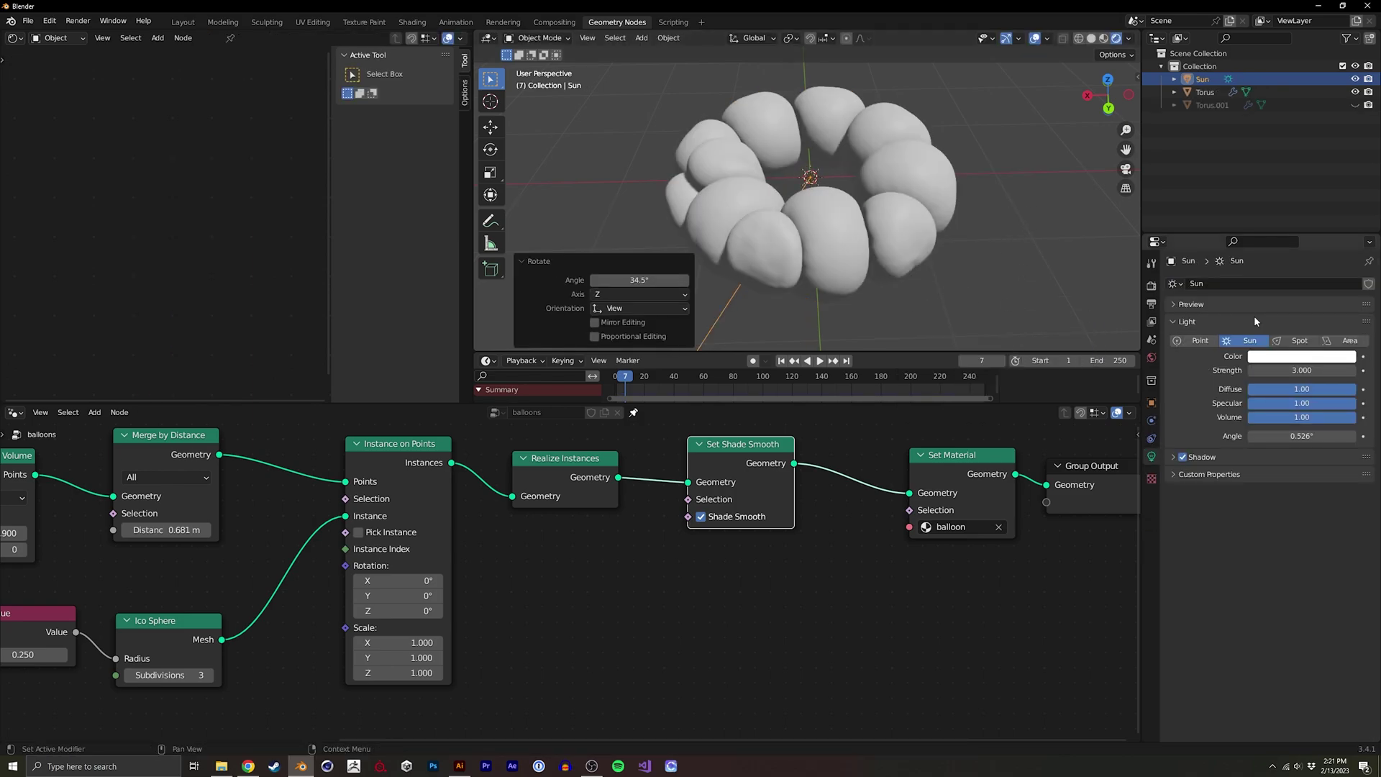
{"action": "left_click", "coordinate": [905, 241]}
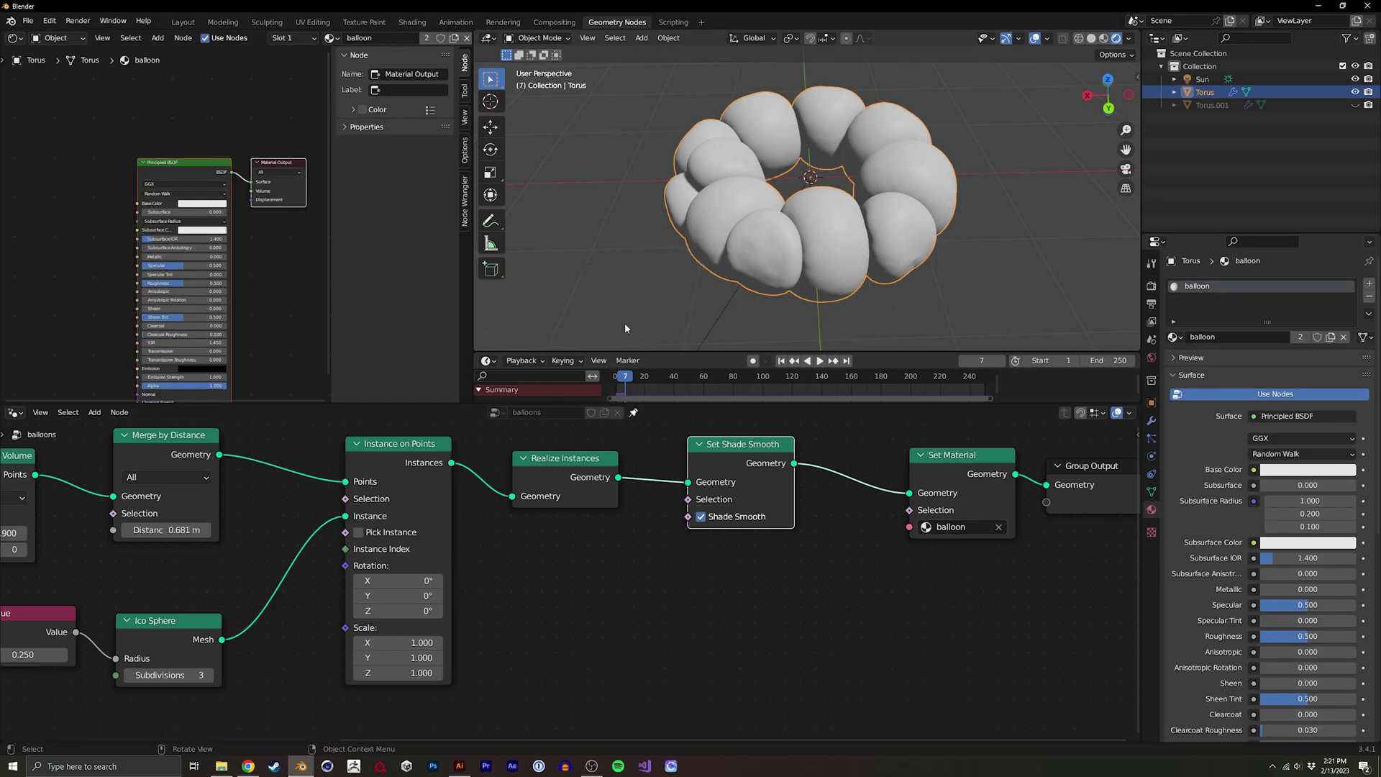
- Set the Base Color of the balloon material's Principled BSDF to a light pink
{"action": "left_click", "coordinate": [202, 205]}
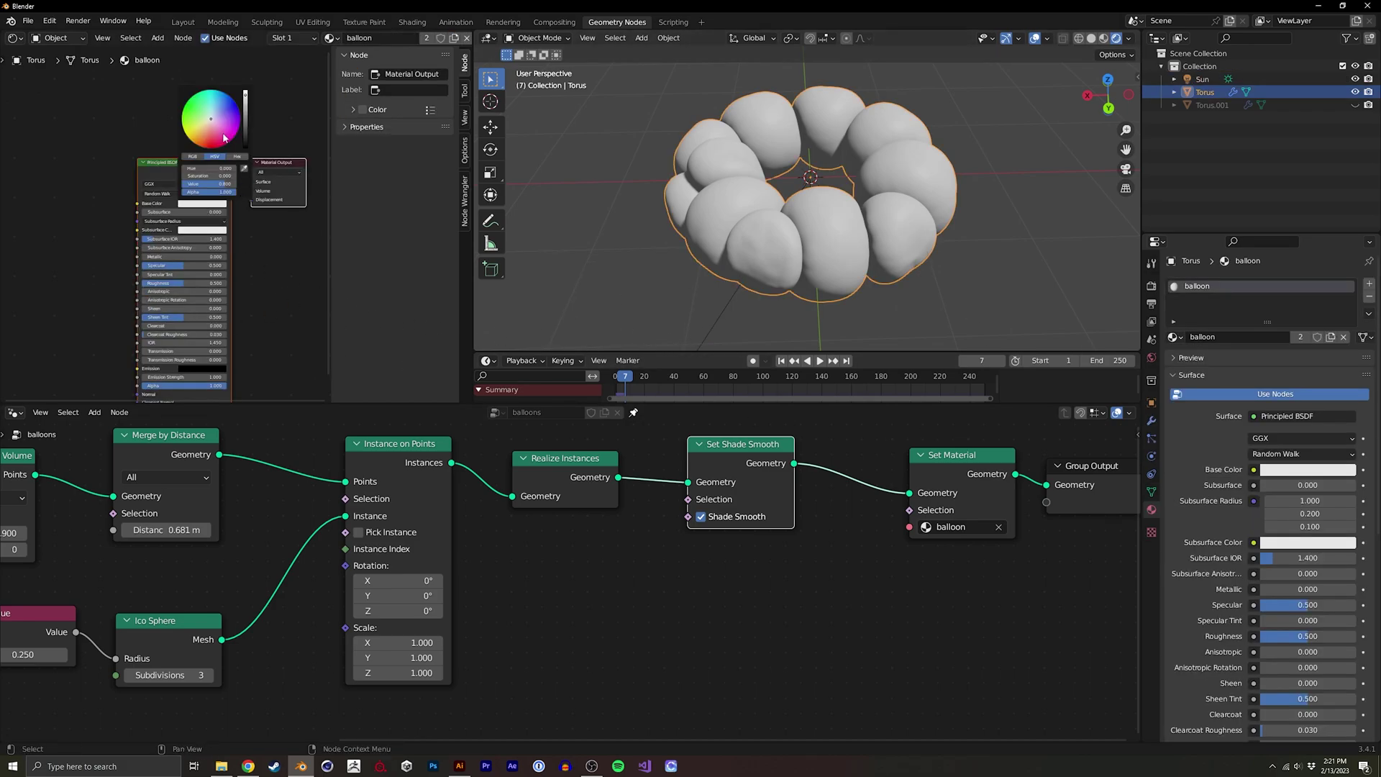
{"action": "mouse_move", "coordinate": [208, 131]}
{"action": "left_mouse_down"}
{"action": "mouse_move", "coordinate": [211, 163]}
{"action": "mouse_move", "coordinate": [222, 100]}
{"action": "mouse_move", "coordinate": [199, 111]}
{"action": "mouse_move", "coordinate": [213, 101]}
{"action": "mouse_move", "coordinate": [231, 119]}
{"action": "left_mouse_up"}
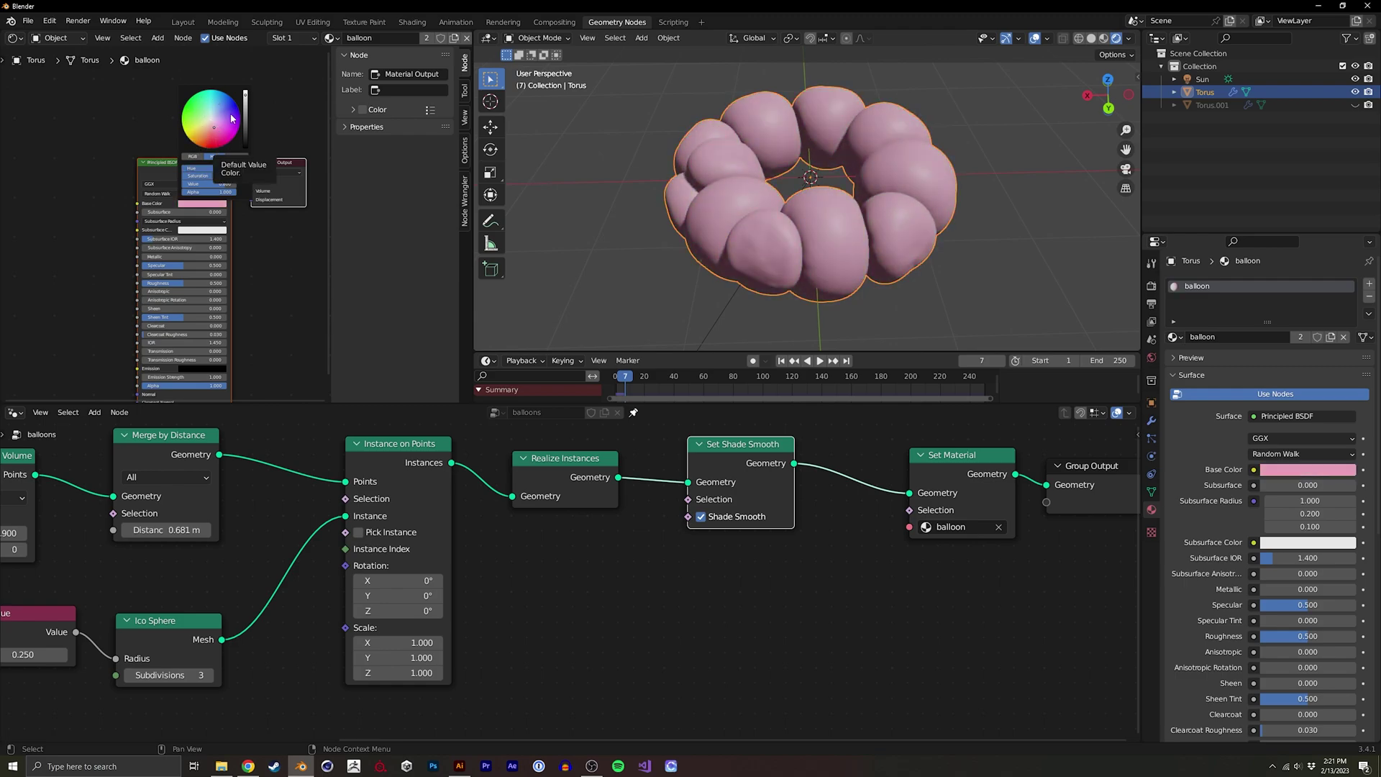
{"action": "mouse_move", "coordinate": [172, 288]}
{"action": "middle_mouse_down"}
{"action": "mouse_move", "coordinate": [231, 279]}
{"action": "mouse_move", "coordinate": [186, 276]}
{"action": "middle_mouse_up"}
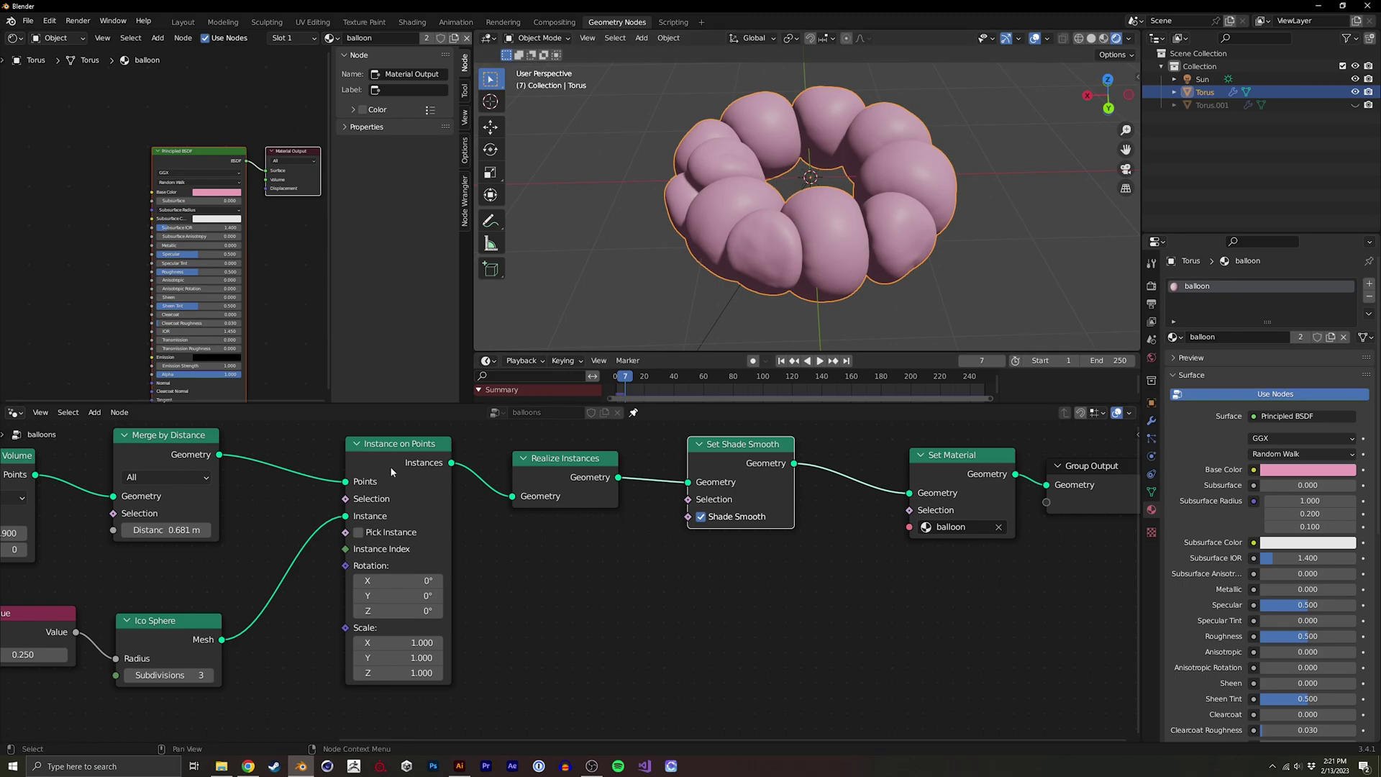
- Add an Object Info node to the balloon material and link its Random output to the Principled BSDF's Base Color
{"action": "middle_click_drag", "start_coordinate": [403, 472], "coordinate": [585, 480]}
{"action": "left_click_drag", "start_coordinate": [738, 481], "coordinate": [737, 466]}
{"action": "key", "text": "shift+a"}
{"action": "type", "text": "inf"}
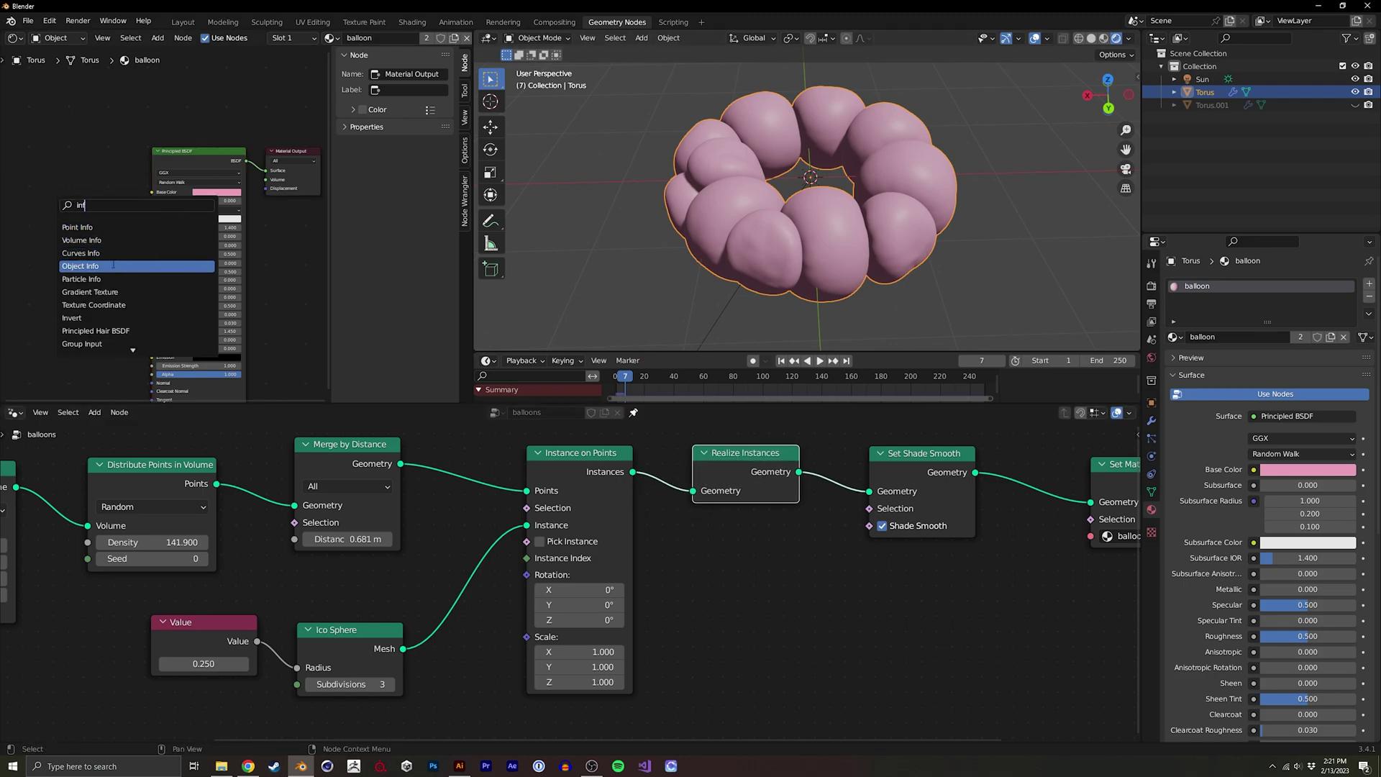
{"action": "left_click", "coordinate": [80, 267]}
{"action": "left_click_drag", "start_coordinate": [63, 201], "coordinate": [152, 192]}
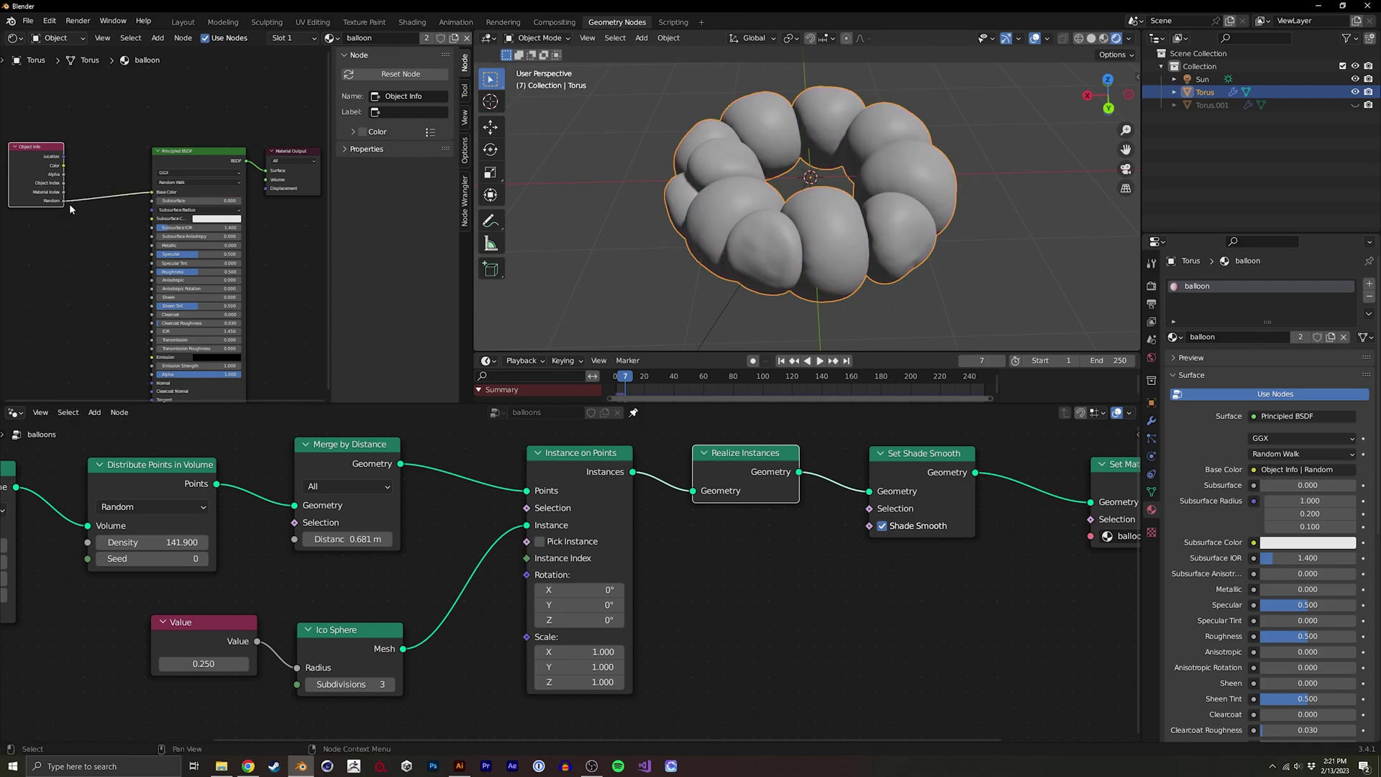
- Make room after Instance on Points and insert a Capture Attribute node before Realize Instances
{"action": "middle_click_drag", "start_coordinate": [801, 510], "coordinate": [454, 499]}
{"action": "left_click_drag", "start_coordinate": [475, 505], "coordinate": [523, 503]}
{"action": "left_click_drag", "start_coordinate": [467, 609], "coordinate": [651, 502]}
{"action": "left_click_drag", "start_coordinate": [664, 500], "coordinate": [751, 493]}
{"action": "middle_click_drag", "start_coordinate": [429, 500], "coordinate": [608, 456]}
{"action": "key", "text": "shift+a"}
{"action": "type", "text": "ca"}
{"action": "key", "text": "Return"}
{"action": "left_click", "coordinate": [591, 477]}
- Link the Capture Attribute node's Attribute output to a new socket on the Group Output node
{"action": "middle_click_drag", "start_coordinate": [644, 516], "coordinate": [332, 527]}
{"action": "left_click_drag", "start_coordinate": [365, 493], "coordinate": [827, 498]}
{"action": "middle_click_drag", "start_coordinate": [313, 475], "coordinate": [569, 488]}
{"action": "left_click_drag", "start_coordinate": [569, 489], "coordinate": [567, 494]}
{"action": "middle_click_drag", "start_coordinate": [319, 517], "coordinate": [514, 533]}
{"action": "scroll", "coordinate": [514, 533], "scroll_direction": "down", "scroll_amount": 2}
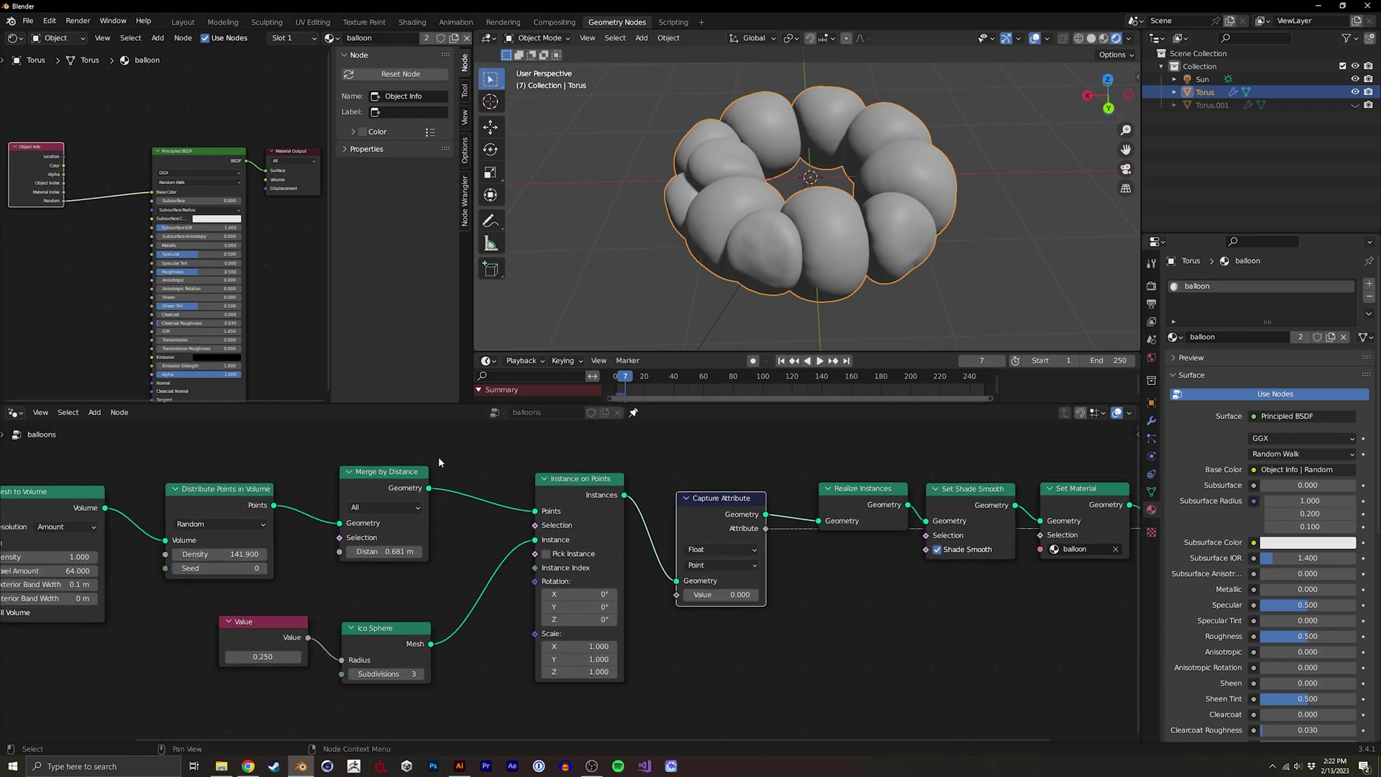
- Set the Capture Attribute node's domain to Instance
{"action": "left_click", "coordinate": [741, 566]}
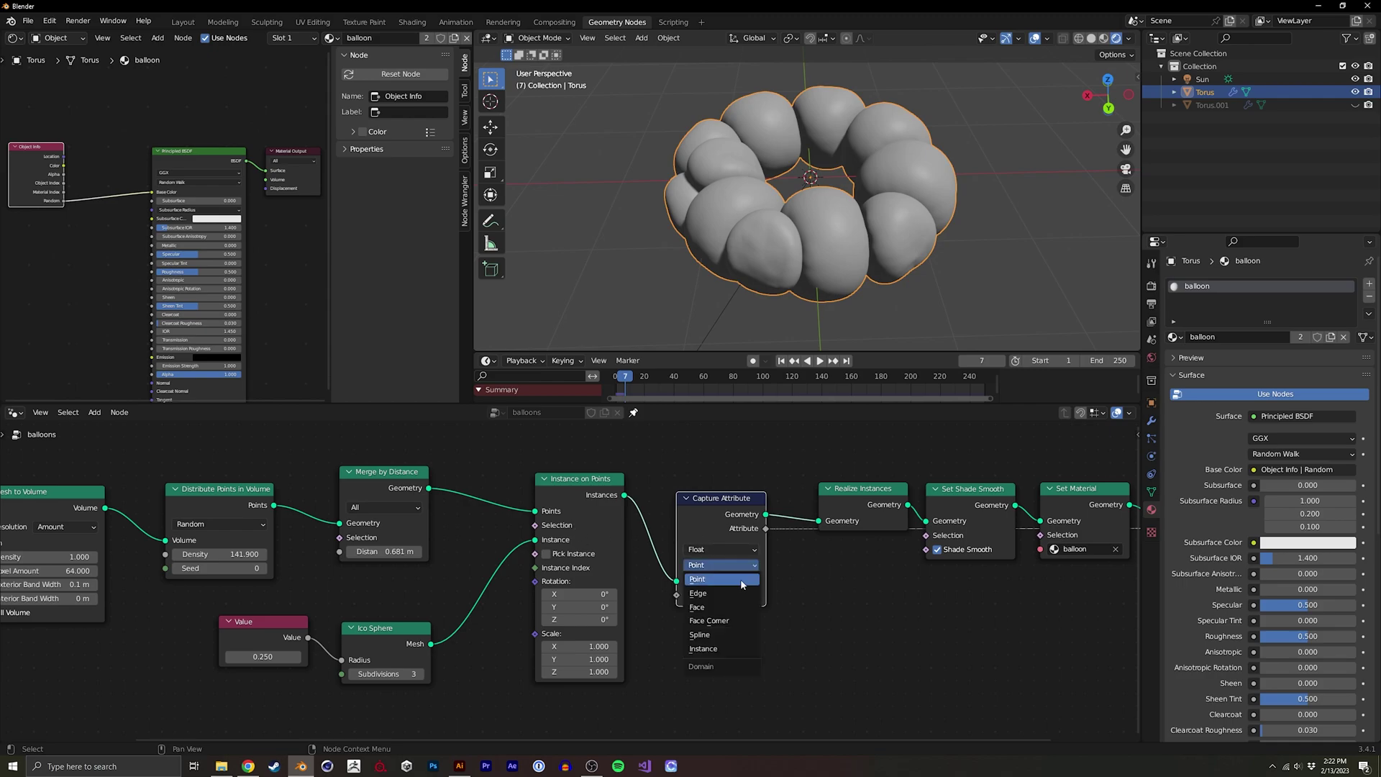
{"action": "left_click", "coordinate": [732, 649]}
{"action": "middle_click_drag", "start_coordinate": [670, 521], "coordinate": [483, 468]}
{"action": "middle_click_drag", "start_coordinate": [395, 608], "coordinate": [495, 570]}
{"action": "middle_click_drag", "start_coordinate": [482, 622], "coordinate": [498, 665]}
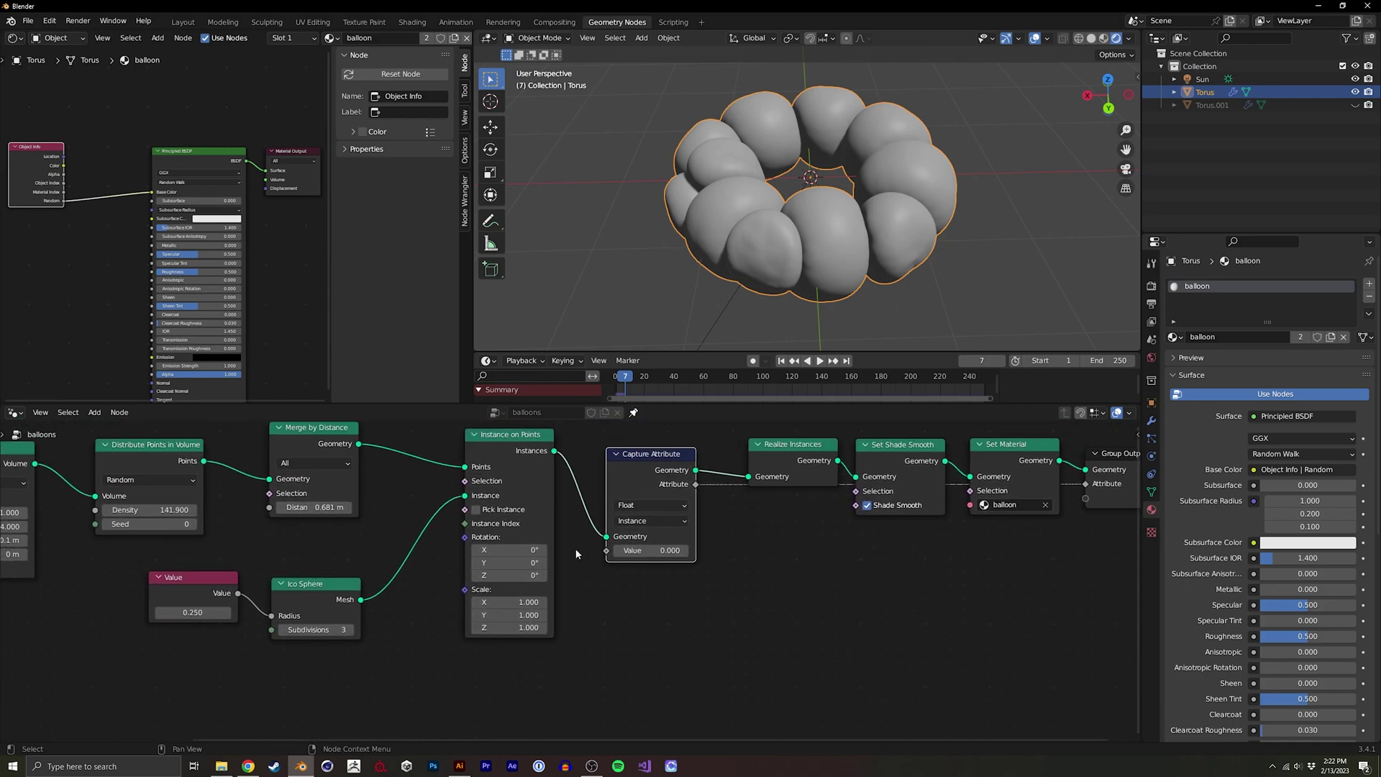
- Collapse the Realize Instances, Set Shade Smooth and Set Material nodes
{"action": "middle_click_drag", "start_coordinate": [561, 565], "coordinate": [591, 559]}
{"action": "left_click_drag", "start_coordinate": [712, 475], "coordinate": [757, 583]}
{"action": "middle_click_drag", "start_coordinate": [866, 547], "coordinate": [744, 593]}
{"action": "left_click_drag", "start_coordinate": [649, 446], "coordinate": [922, 490]}
{"action": "key", "text": "h"}
- Add a float Random Value node and link its Value output to the Capture Attribute node's Value input
{"action": "left_click_drag", "start_coordinate": [567, 657], "coordinate": [540, 552]}
{"action": "middle_click_drag", "start_coordinate": [526, 588], "coordinate": [581, 556]}
{"action": "middle_click_drag", "start_coordinate": [537, 631], "coordinate": [583, 570]}
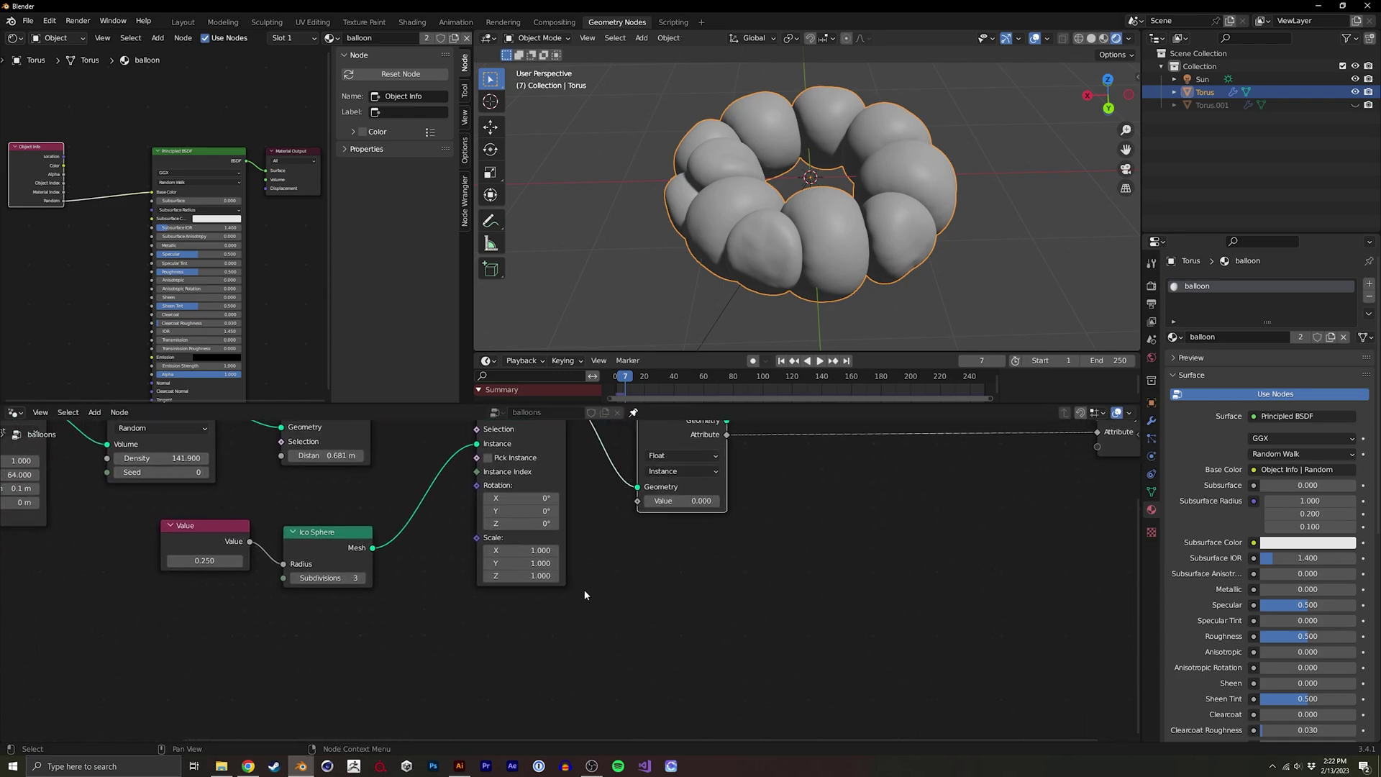
{"action": "key", "text": "shift+a"}
{"action": "type", "text": "ra"}
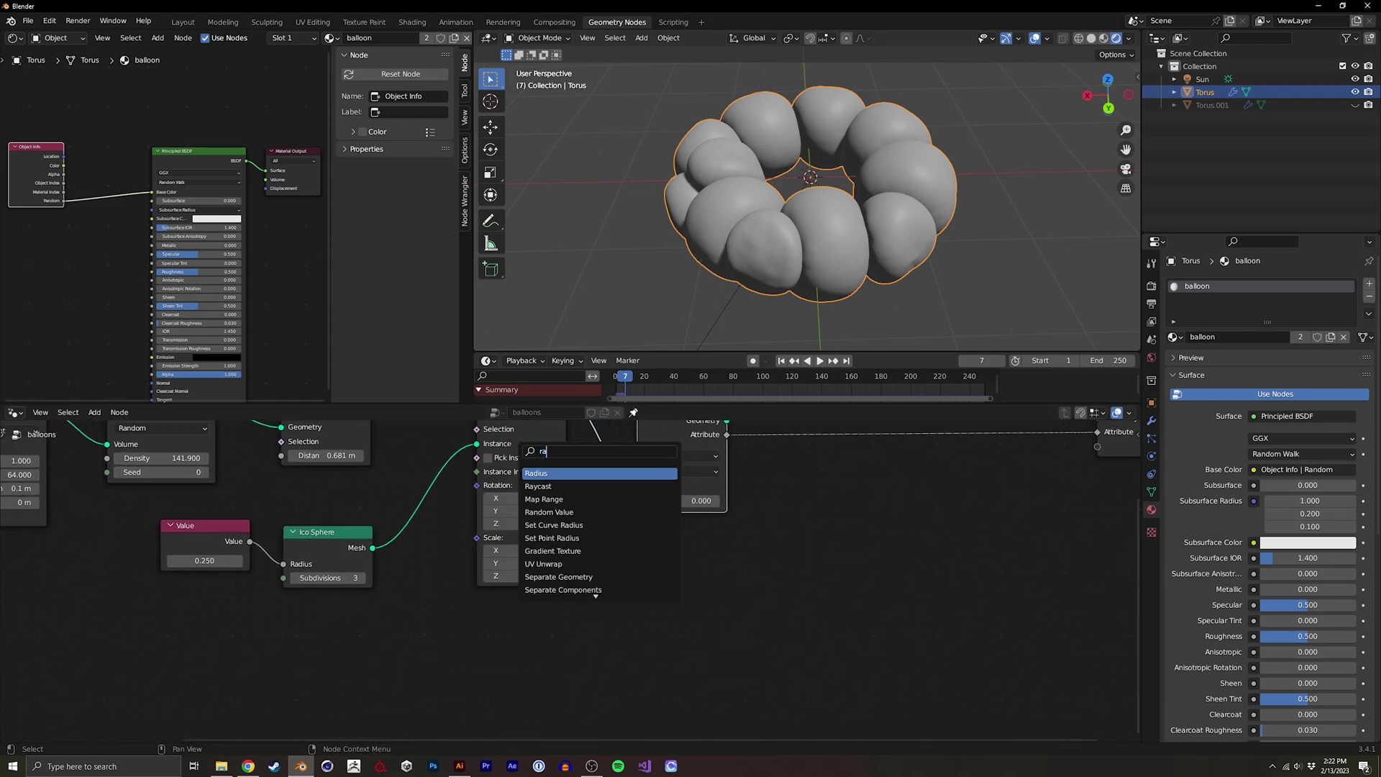
{"action": "type", "text": "nd"}
{"action": "key", "text": "Return"}
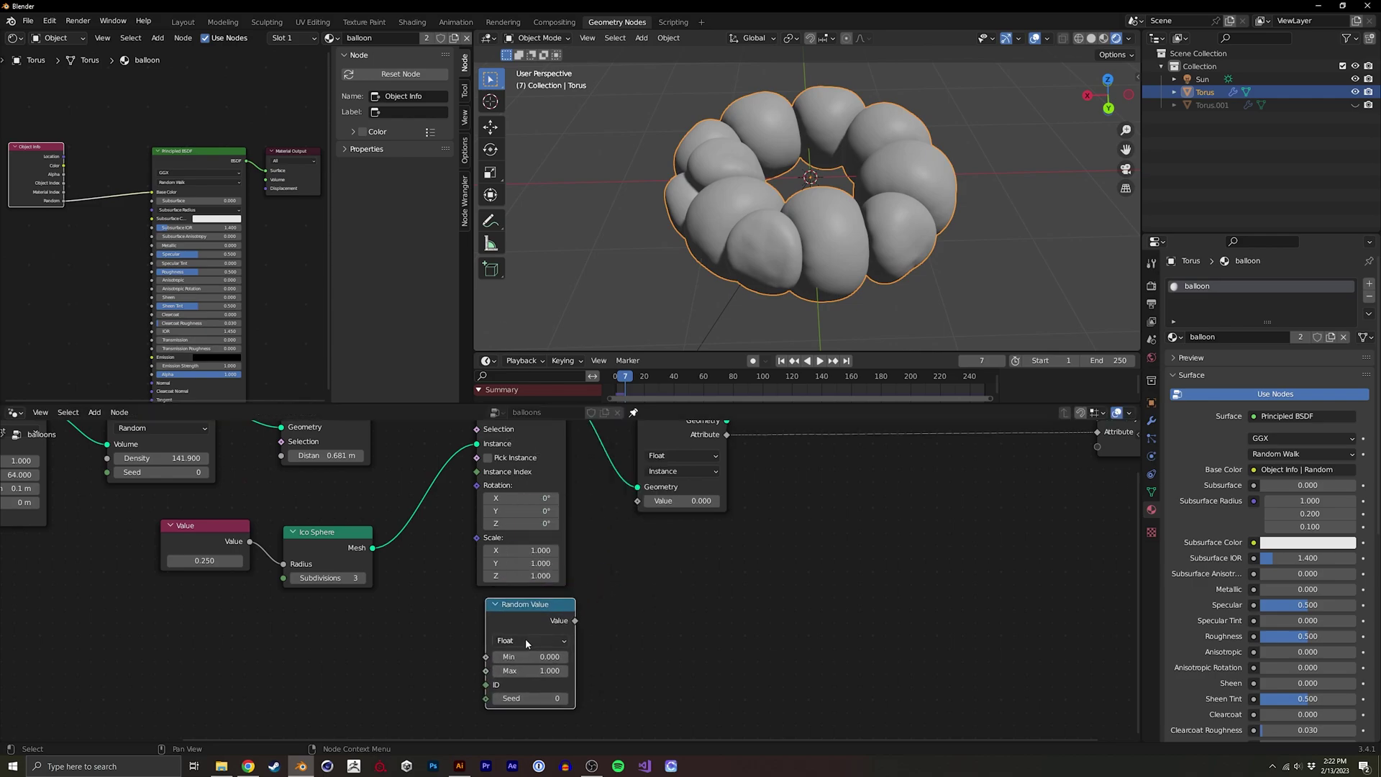
{"action": "left_click", "coordinate": [531, 665]}
{"action": "left_click_drag", "start_coordinate": [575, 620], "coordinate": [638, 501]}
- Delete the Object Info node from the balloon material
{"action": "middle_click_drag", "start_coordinate": [176, 216], "coordinate": [263, 237]}
{"action": "key", "text": "x"}
- Name the GeometryNodes modifier's output attribute rand
{"action": "left_click", "coordinate": [1152, 420]}
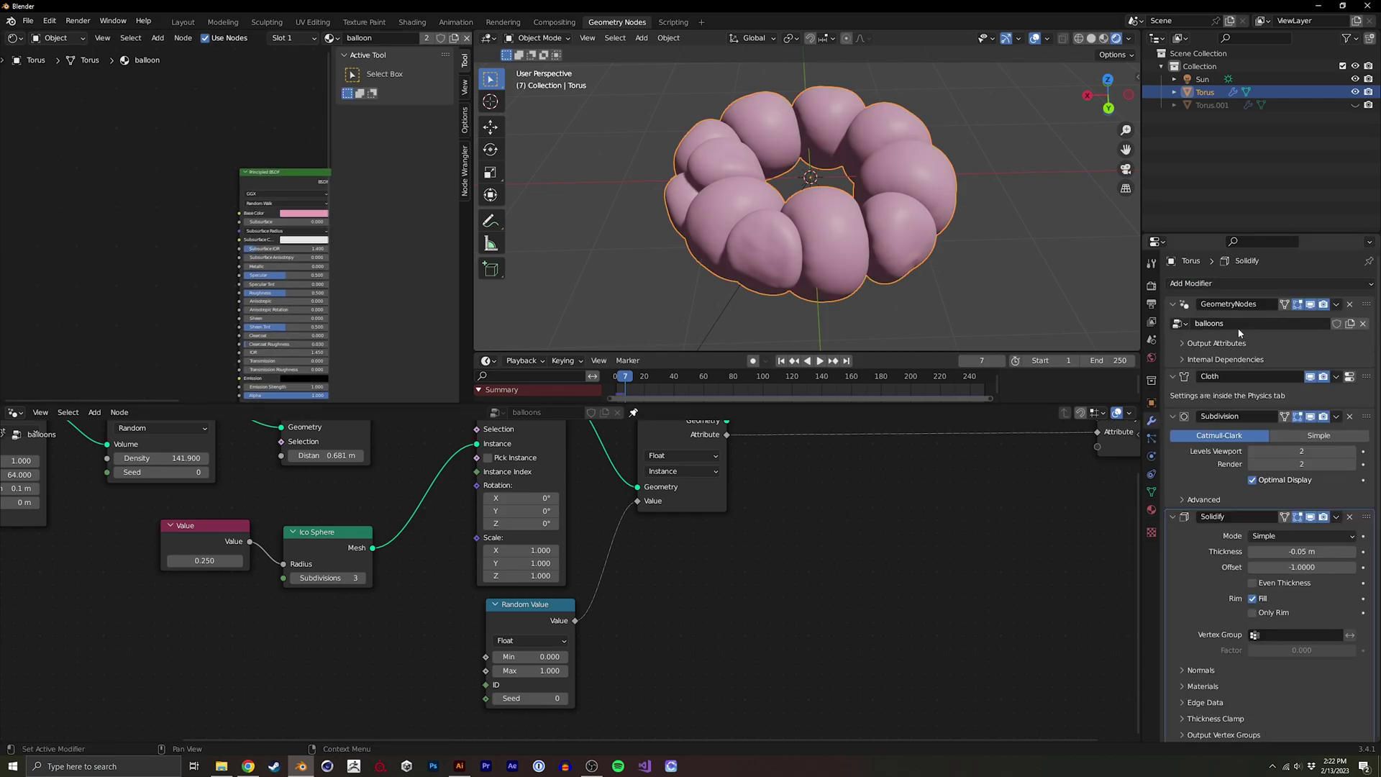
{"action": "left_click", "coordinate": [1196, 343]}
{"action": "left_click", "coordinate": [1273, 362]}
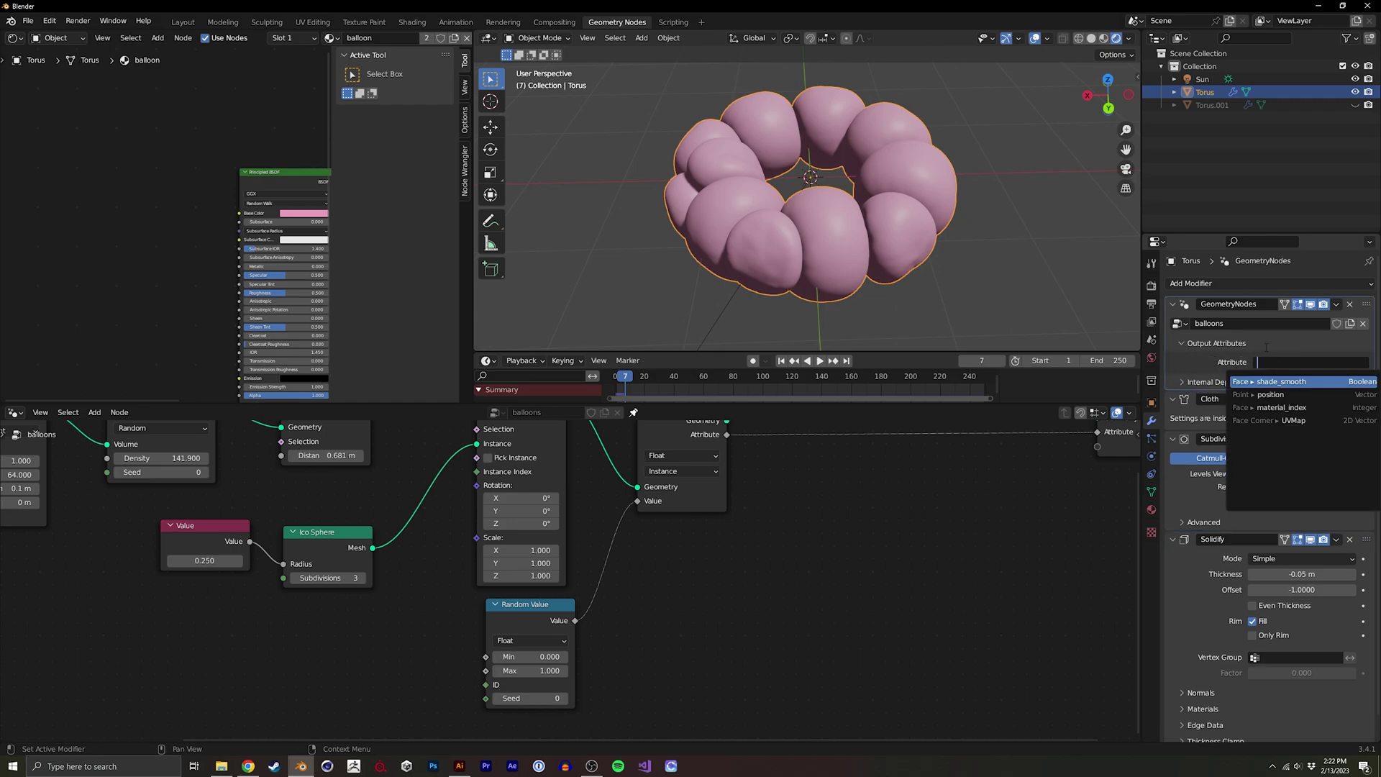
{"action": "type", "text": "rand"}
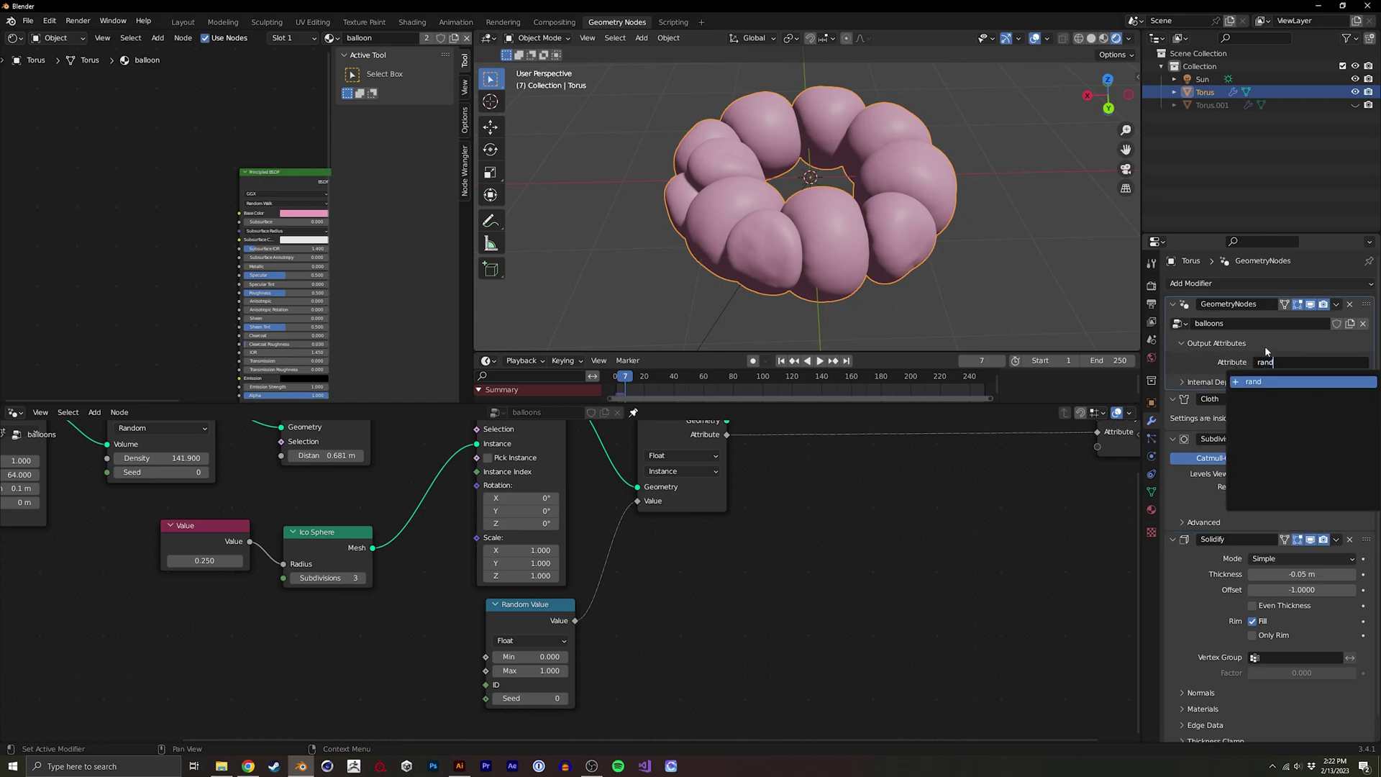
{"action": "key", "text": "Return"}
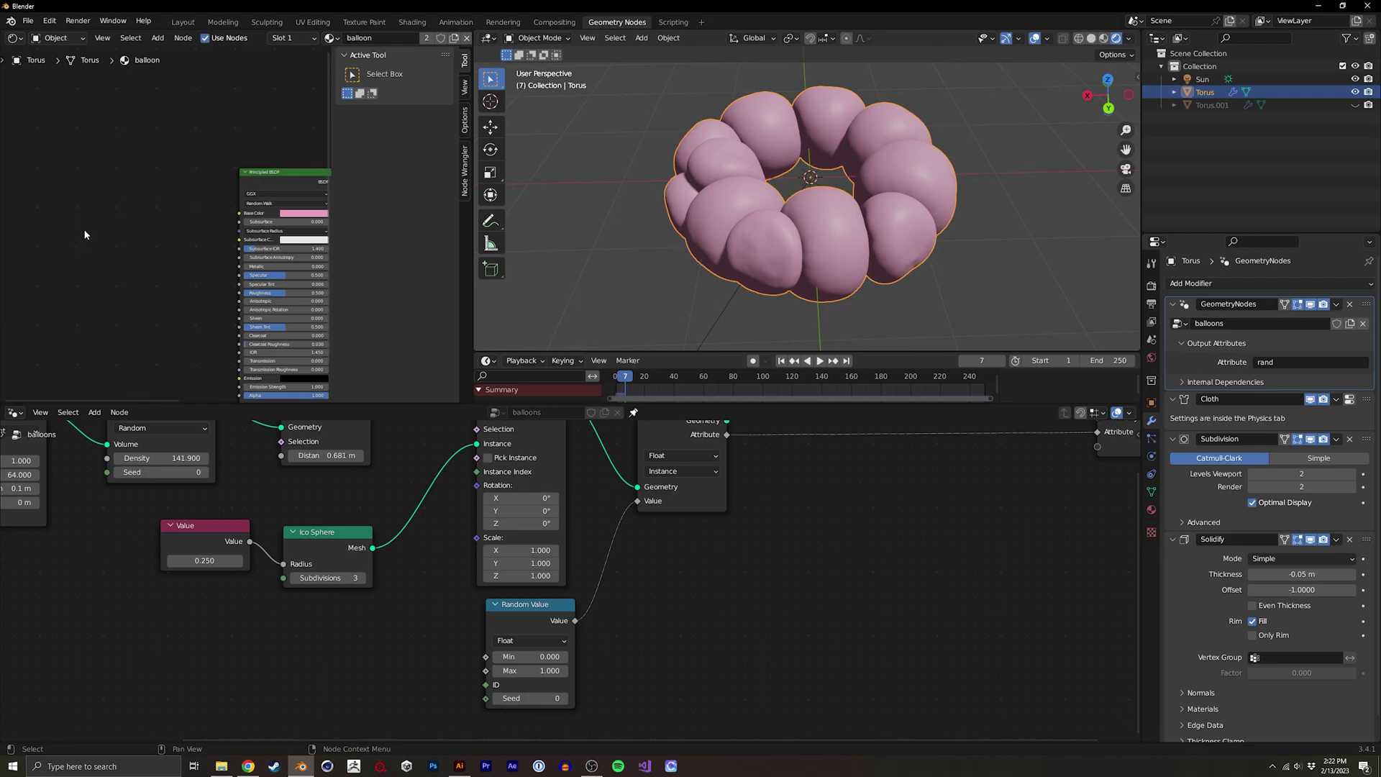
- Add an Attribute node named rand to the balloon material and link its Color output to the Principled BSDF's Base Color
{"action": "key", "text": "shift+a"}
{"action": "type", "text": "att"}
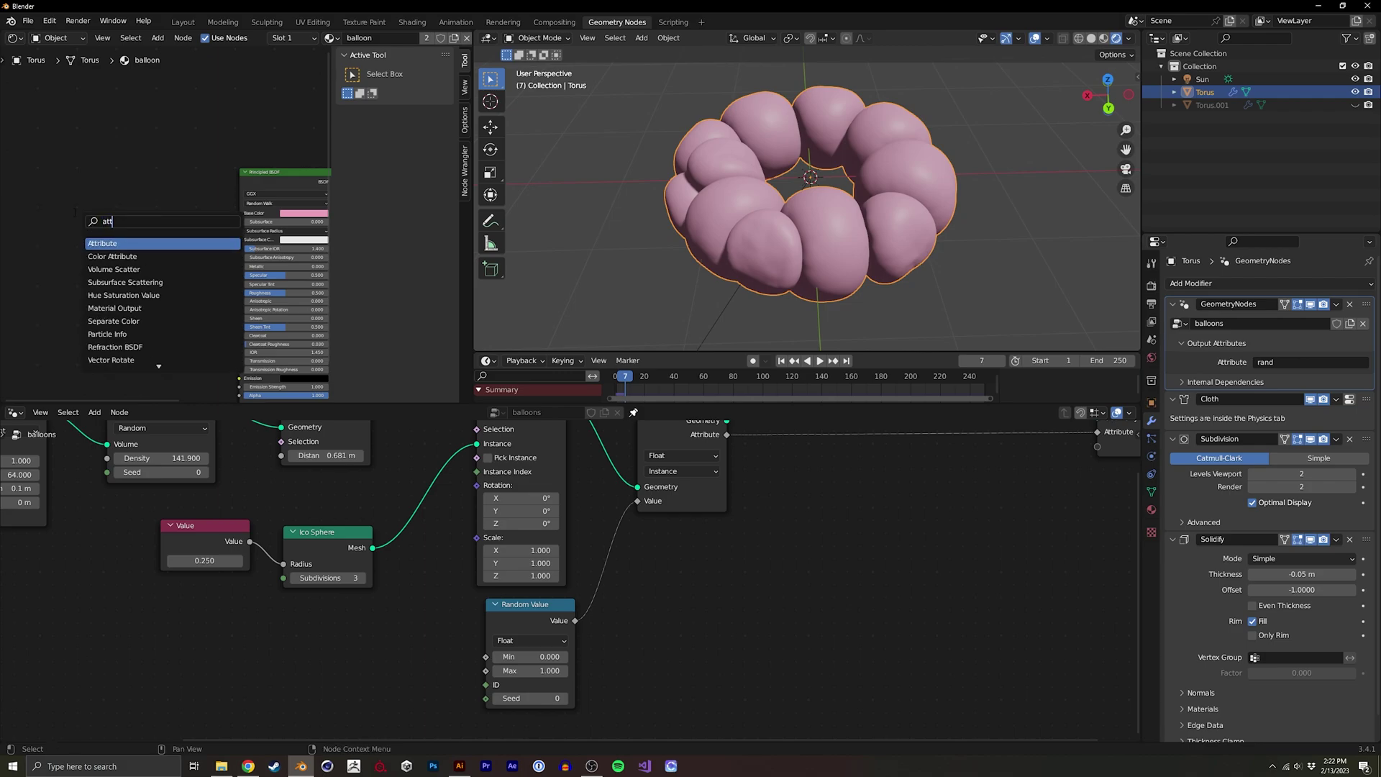
{"action": "key", "text": "Return"}
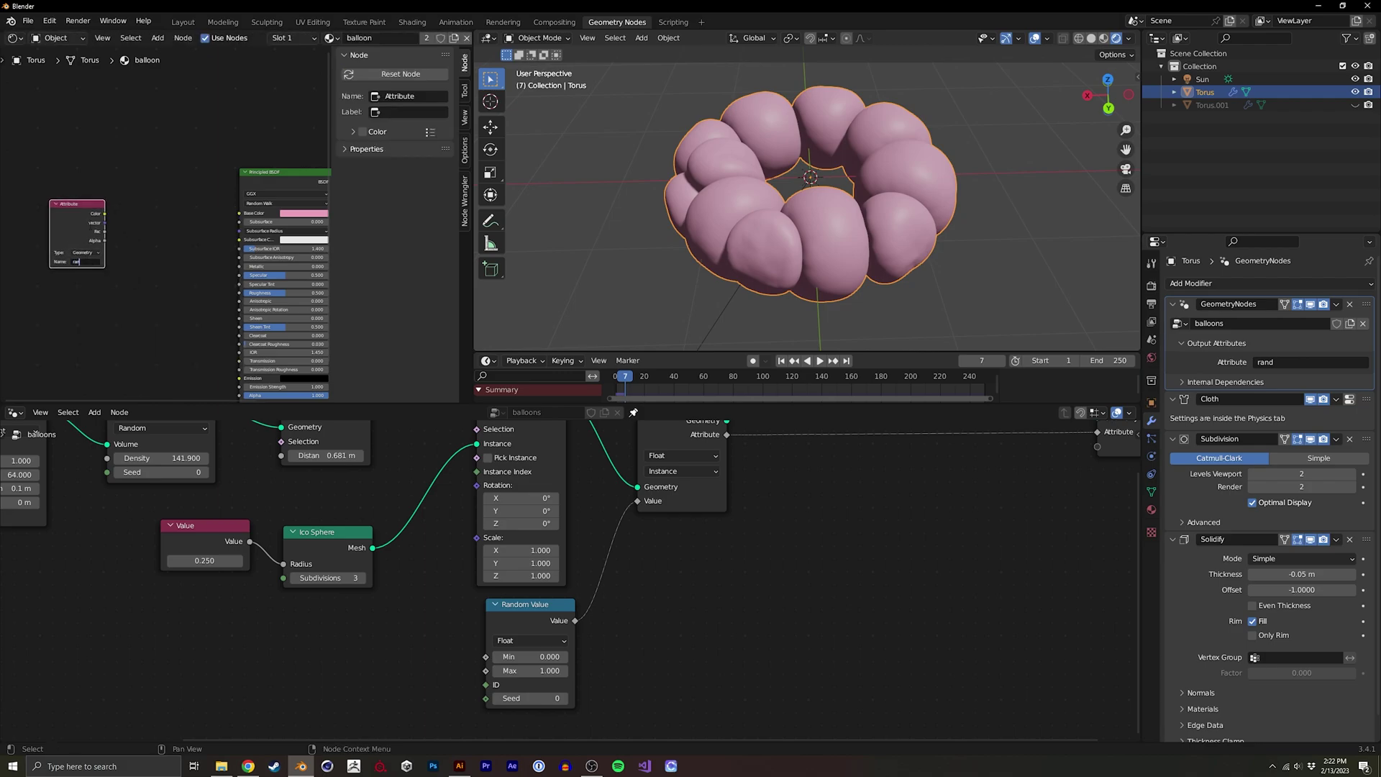
{"action": "middle_click_drag", "start_coordinate": [115, 255], "coordinate": [56, 267]}
{"action": "left_click_drag", "start_coordinate": [45, 226], "coordinate": [180, 226]}
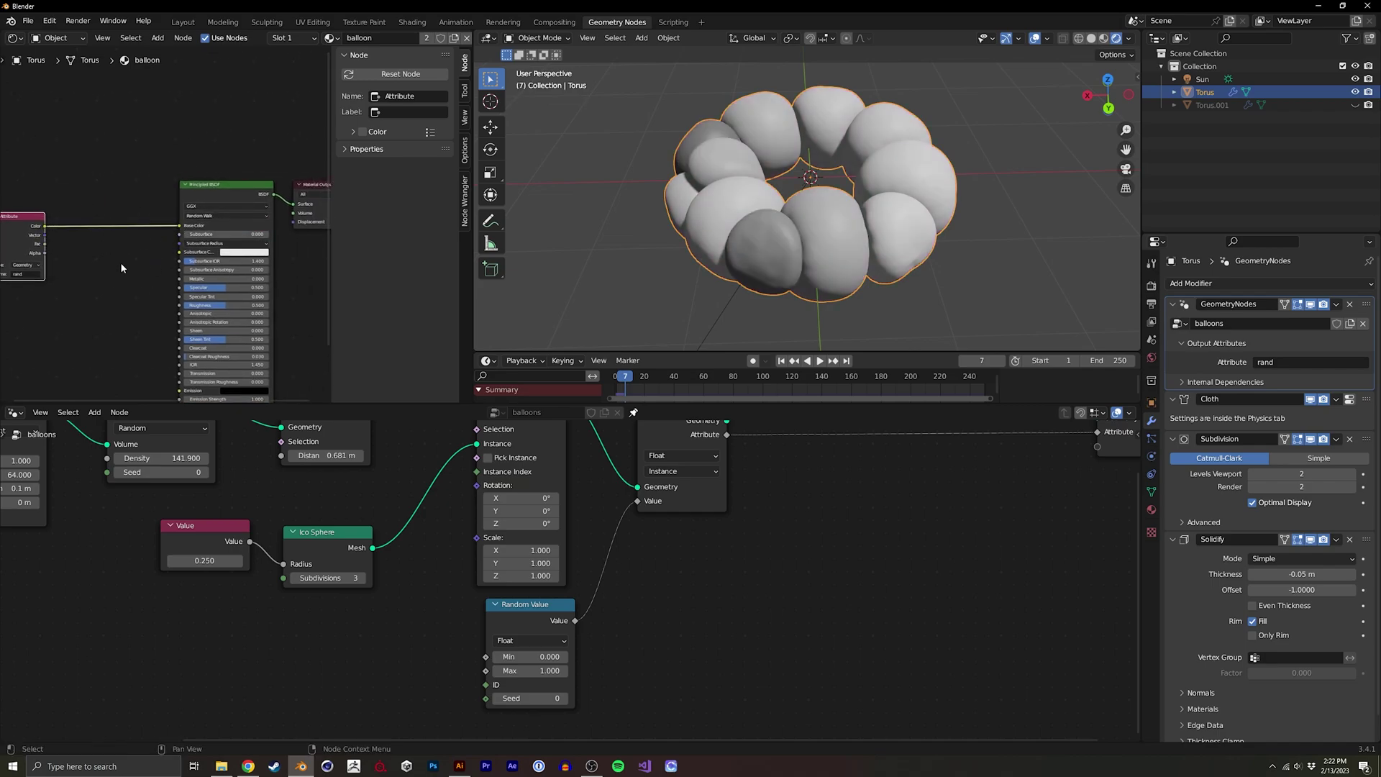
{"action": "middle_click_drag", "start_coordinate": [121, 267], "coordinate": [157, 250]}
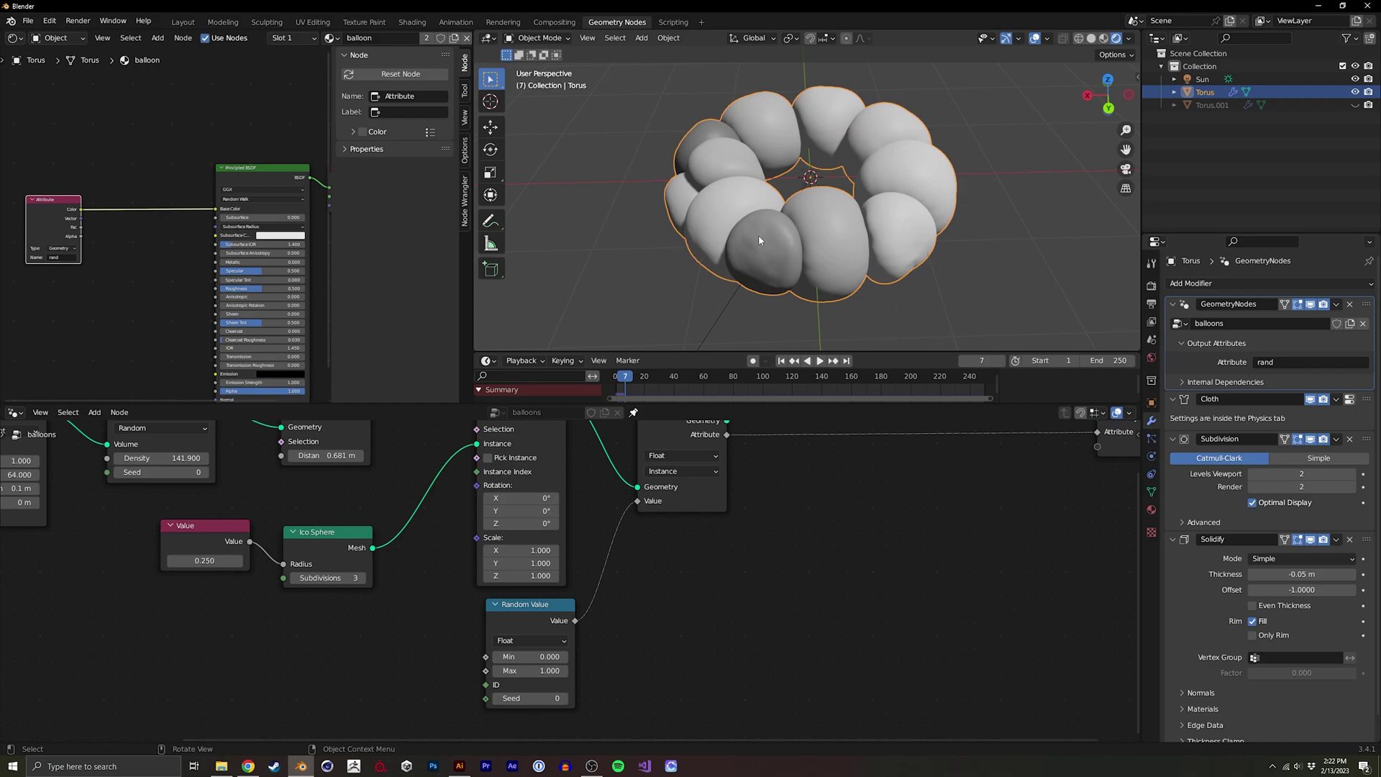
{"action": "middle_click_drag", "start_coordinate": [754, 228], "coordinate": [737, 103]}
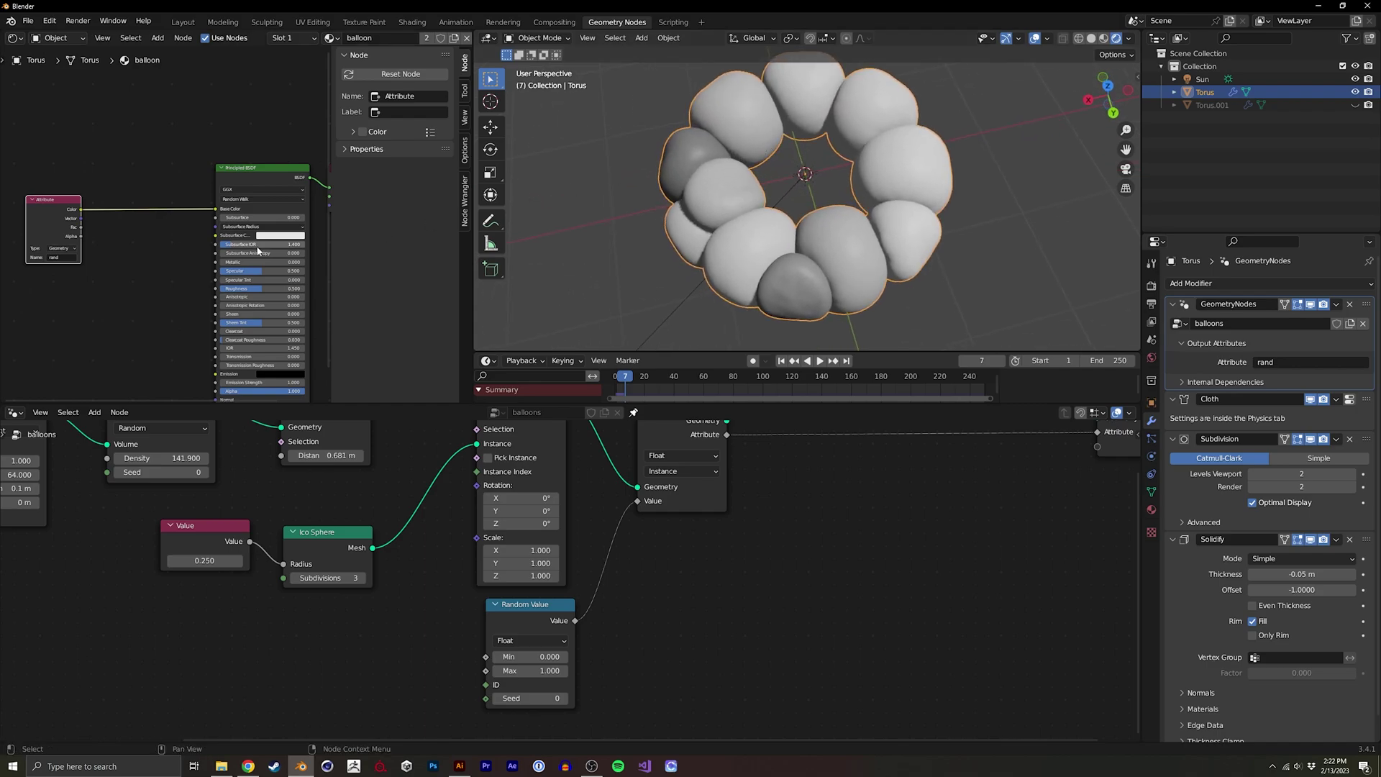
- Insert a ColorRamp node between the Attribute node and the Principled BSDF's Base Color
{"action": "middle_click_drag", "start_coordinate": [118, 255], "coordinate": [182, 266]}
{"action": "left_click_drag", "start_coordinate": [121, 214], "coordinate": [74, 212]}
{"action": "key", "text": "shift+a"}
{"action": "left_click", "coordinate": [153, 226]}
{"action": "type", "text": "col"}
{"action": "left_click", "coordinate": [196, 249]}
{"action": "left_click", "coordinate": [192, 245]}
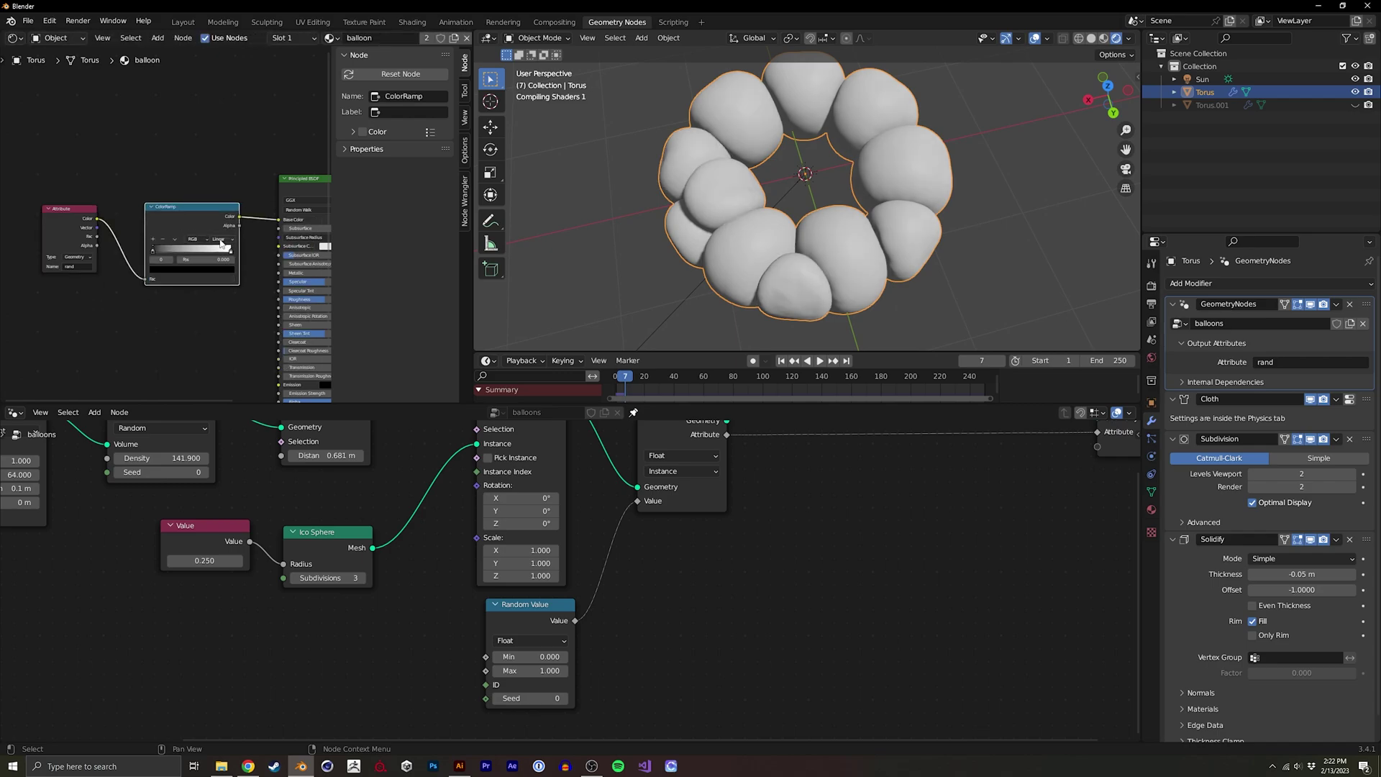
- Set the ColorRamp's color mode to HSV and make its first stop red
{"action": "left_click", "coordinate": [176, 268]}
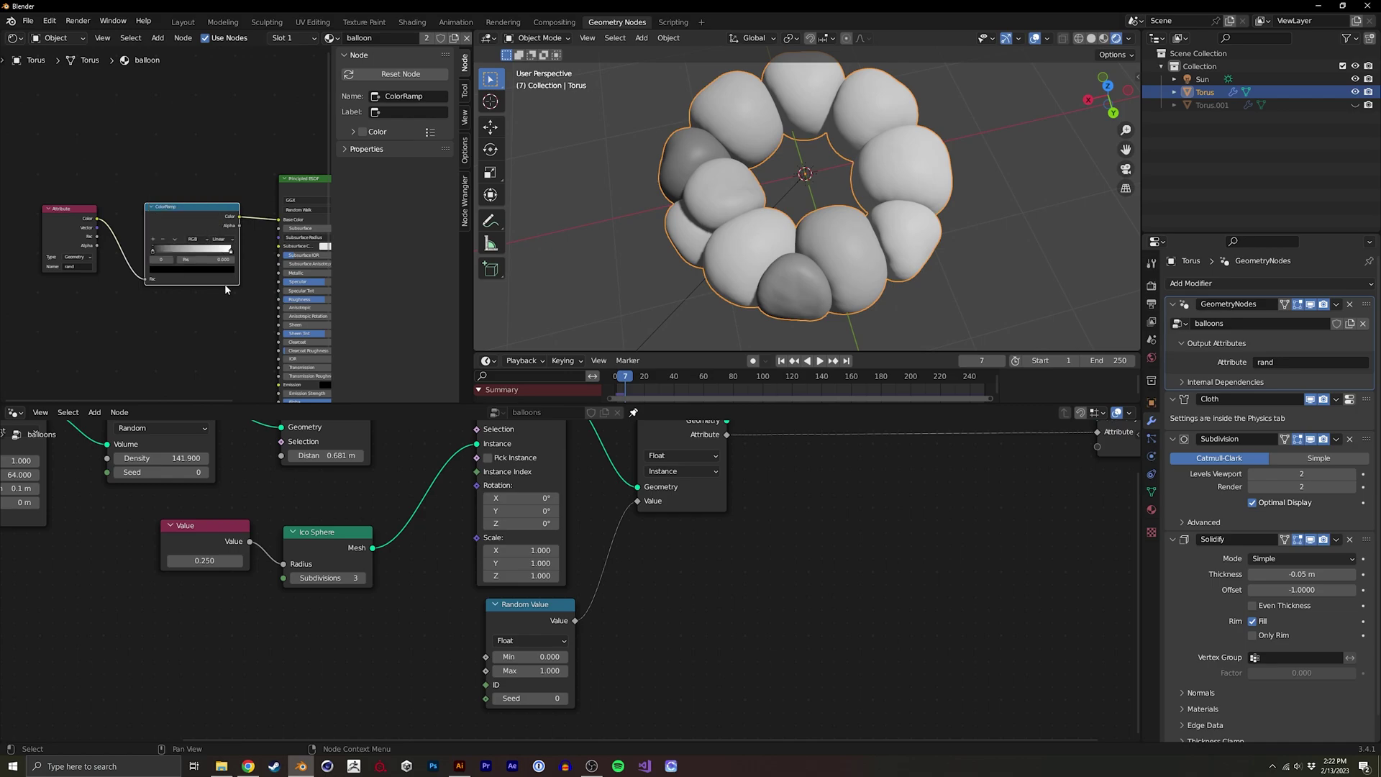
{"action": "left_click", "coordinate": [194, 239]}
{"action": "left_click", "coordinate": [199, 257]}
{"action": "left_click", "coordinate": [188, 269]}
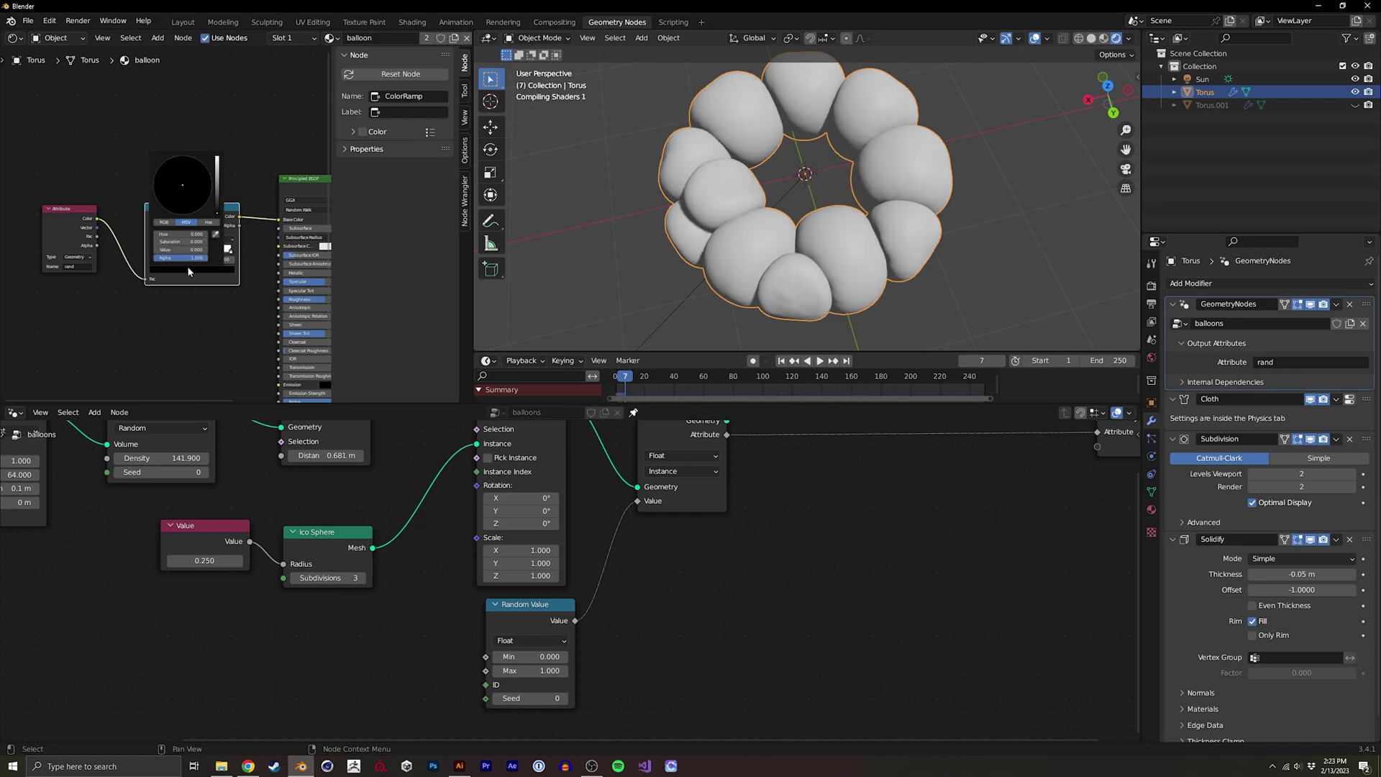
{"action": "left_click_drag", "start_coordinate": [217, 203], "coordinate": [216, 157]}
{"action": "left_click_drag", "start_coordinate": [185, 193], "coordinate": [226, 252]}
{"action": "left_click", "coordinate": [183, 214]}
- Add a middle stop to the ColorRamp and make the end stop blue
{"action": "left_click", "coordinate": [153, 240]}
{"action": "left_click", "coordinate": [222, 270]}
{"action": "left_click_drag", "start_coordinate": [182, 199], "coordinate": [209, 169]}
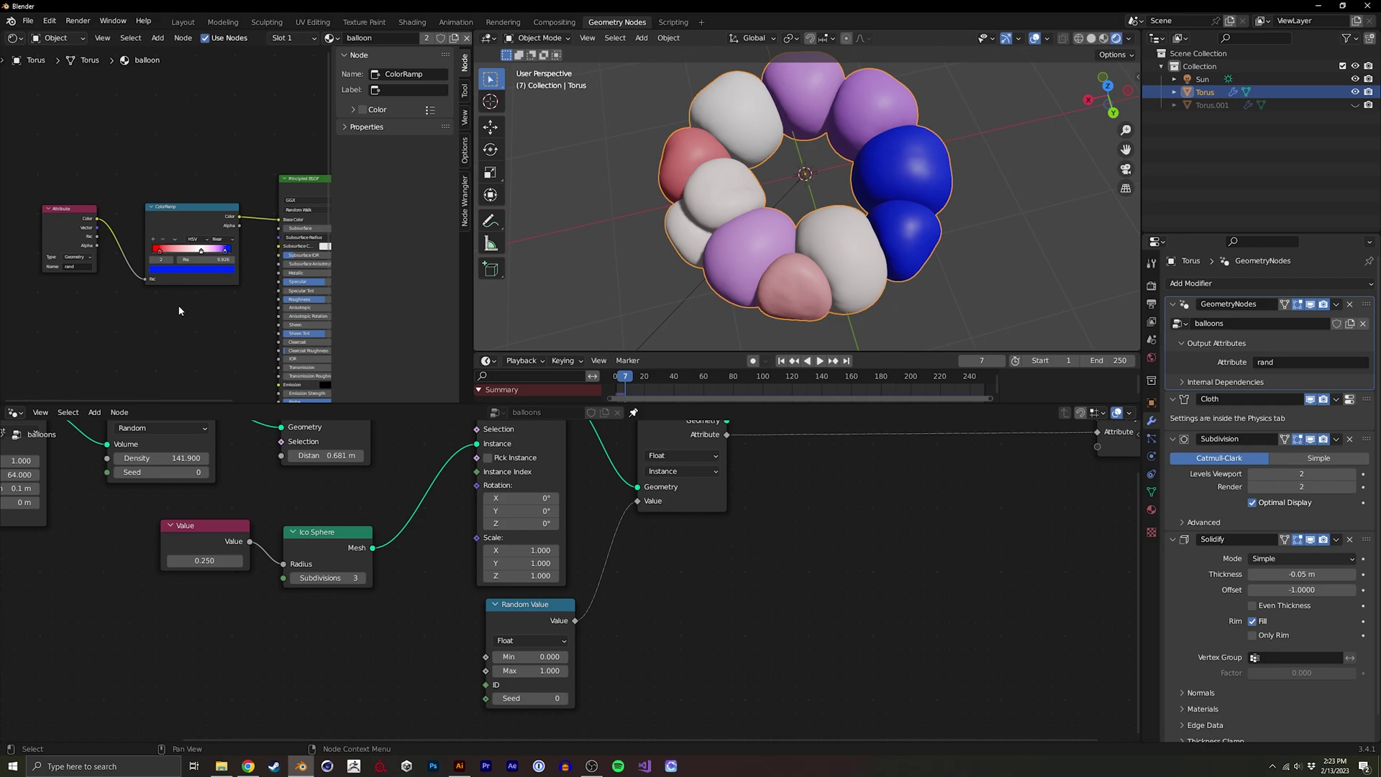
- Move the ColorRamp's white middle stop to about 0.55 and set the HSV interpolation to Far
{"action": "mouse_move", "coordinate": [774, 246]}
{"action": "middle_mouse_down"}
{"action": "mouse_move", "coordinate": [795, 205]}
{"action": "mouse_move", "coordinate": [871, 195]}
{"action": "middle_mouse_up"}
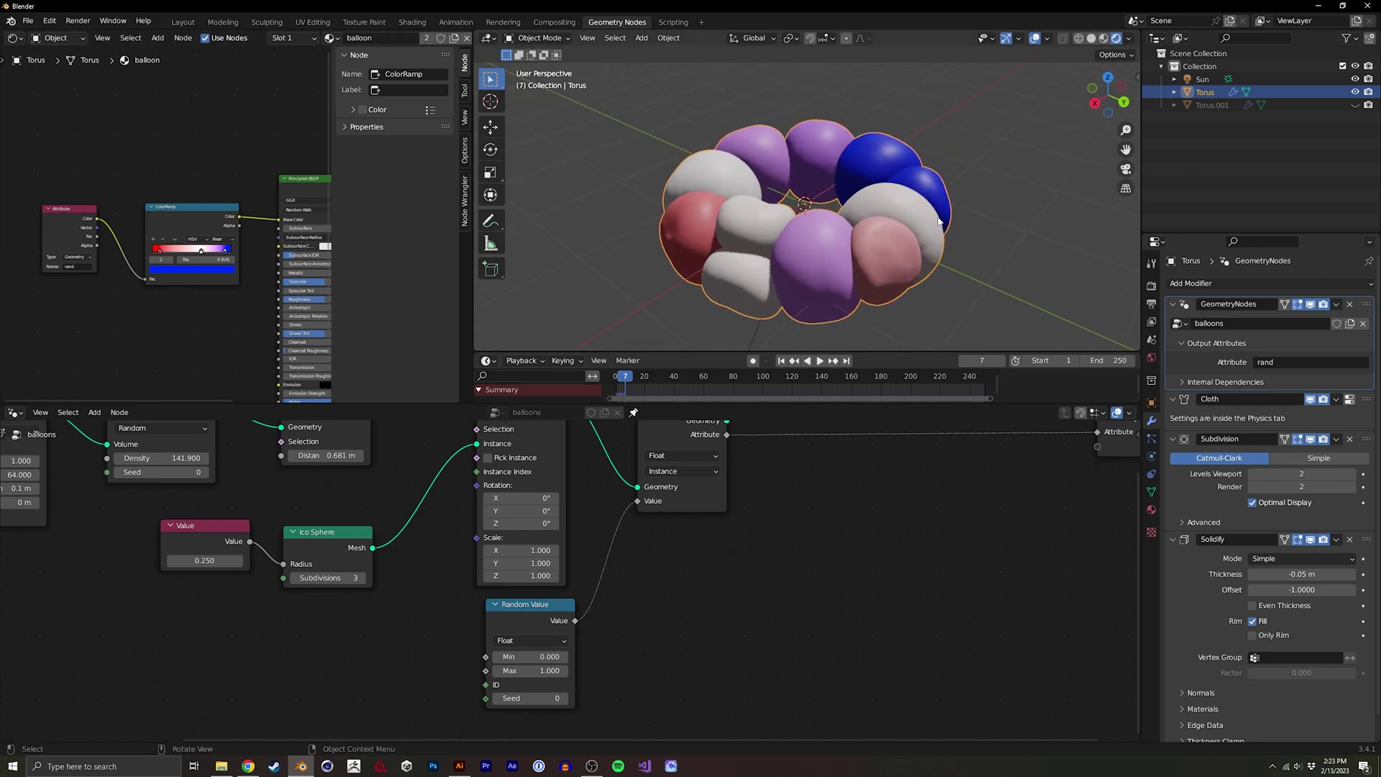
{"action": "left_click_drag", "start_coordinate": [201, 250], "coordinate": [196, 250]}
{"action": "left_click", "coordinate": [218, 239]}
{"action": "left_click", "coordinate": [226, 257]}
{"action": "middle_click_drag", "start_coordinate": [827, 215], "coordinate": [913, 202]}
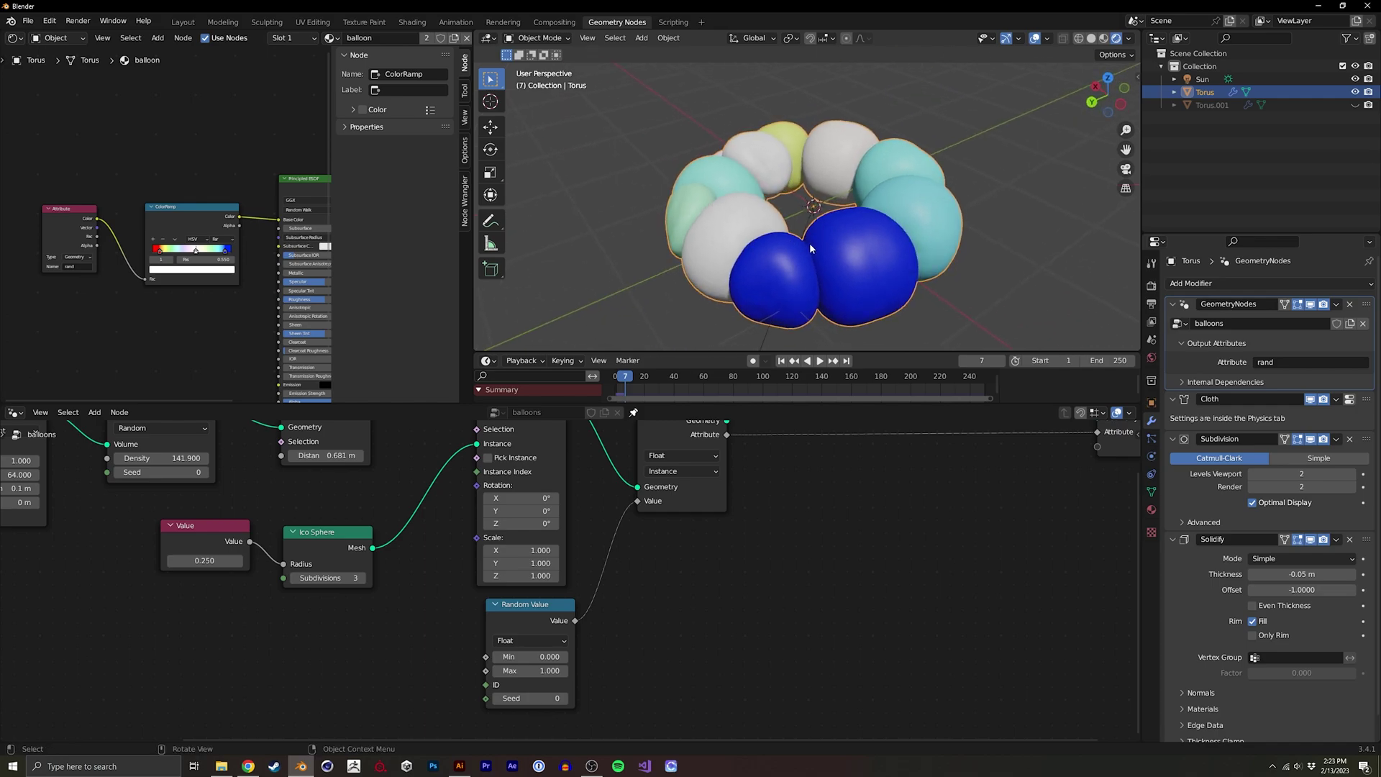
{"action": "middle_click_drag", "start_coordinate": [819, 247], "coordinate": [767, 327]}
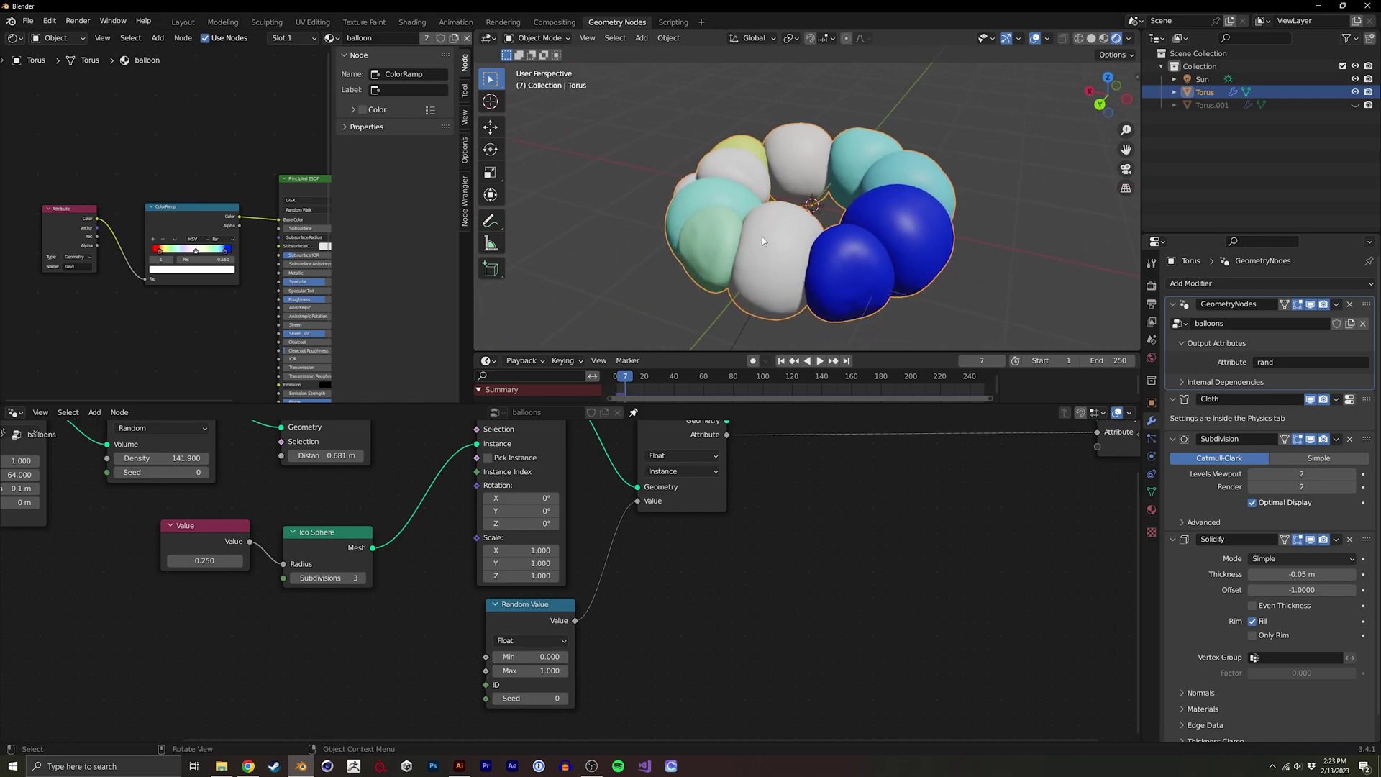
{"action": "middle_click_drag", "start_coordinate": [746, 176], "coordinate": [799, 205]}
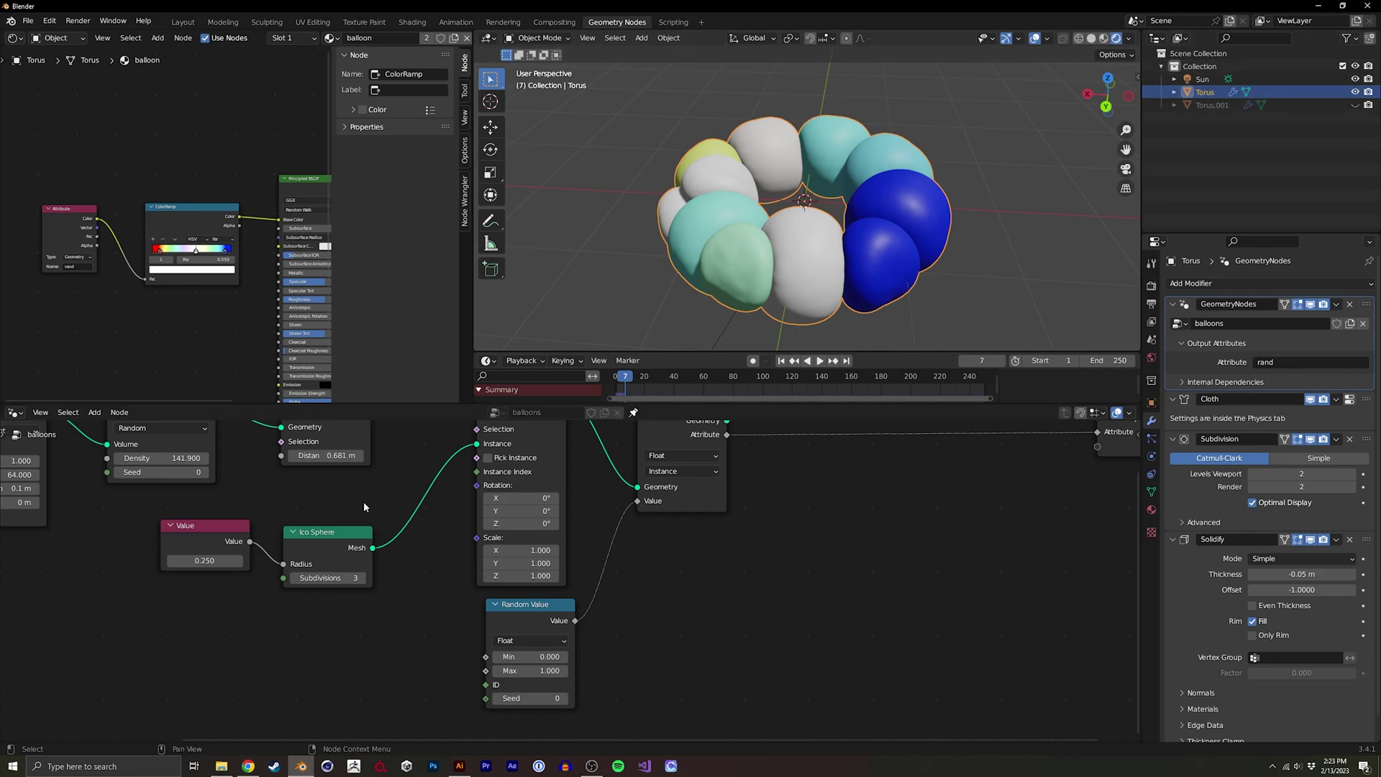
{"action": "middle_click_drag", "start_coordinate": [336, 508], "coordinate": [570, 618]}
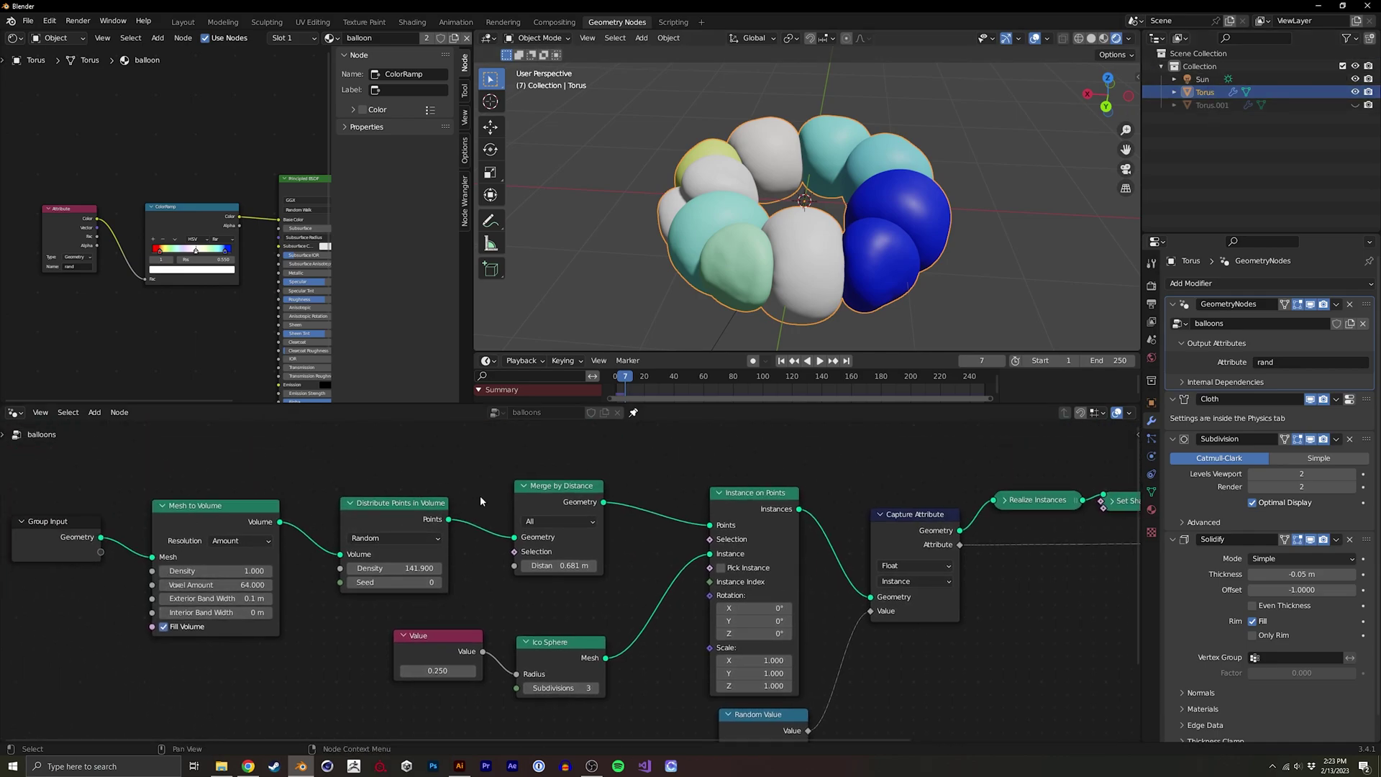